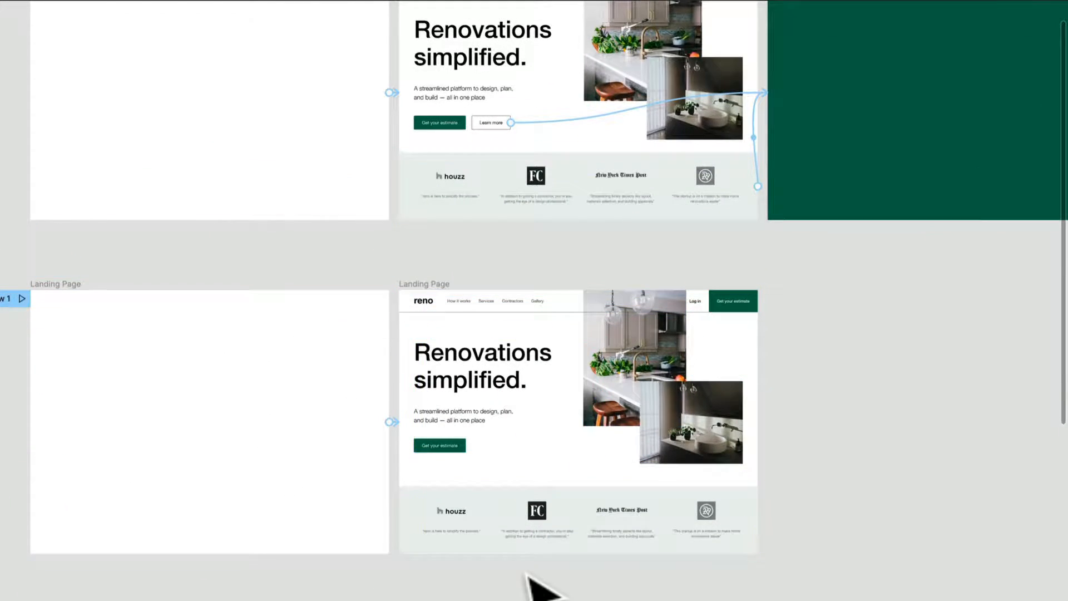
Switch to the prototype preview of the home renovation designs and show the Intro 1 flow.
{"action": "scroll", "coordinate": [529, 576], "scroll_direction": "down", "scroll_amount": 5}
{"action": "scroll", "coordinate": [724, 568], "scroll_direction": "right", "scroll_amount": 5}
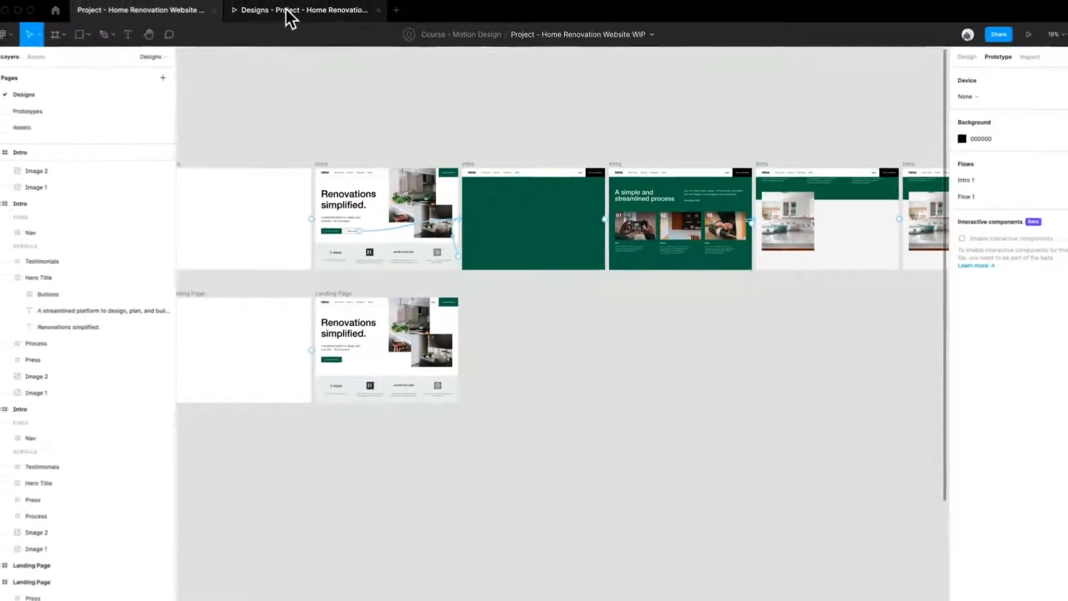
{"action": "left_click", "coordinate": [292, 17]}
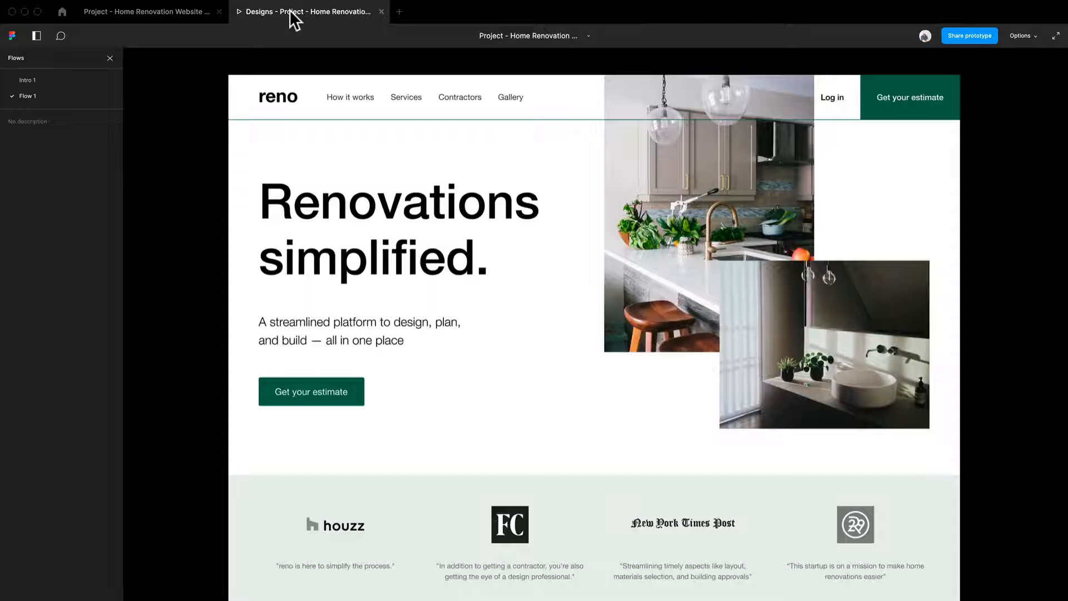
{"action": "left_click", "coordinate": [41, 83]}
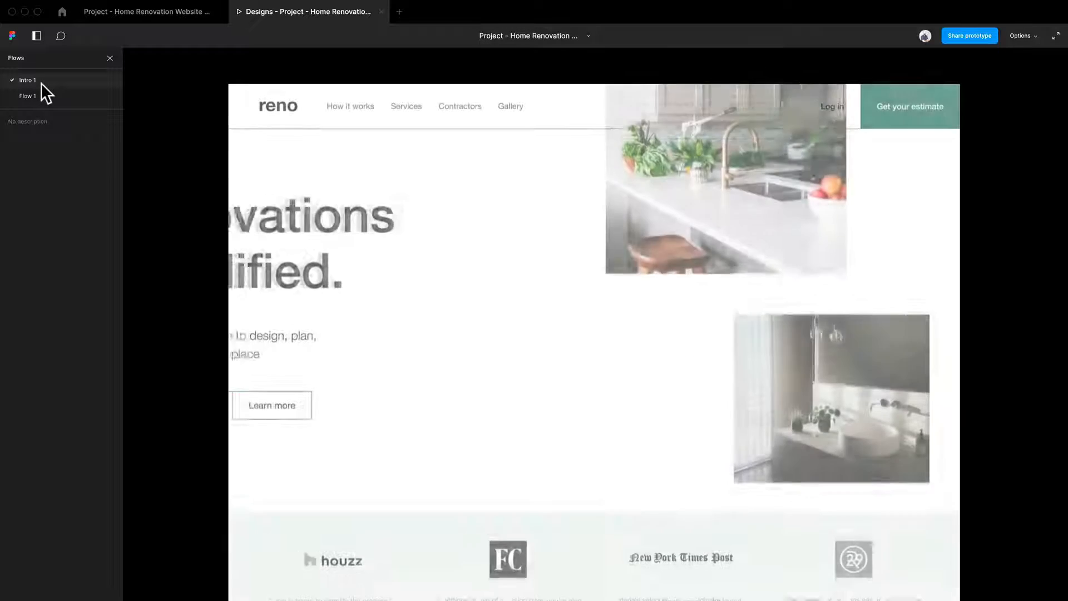
{"action": "left_click", "coordinate": [539, 271]}
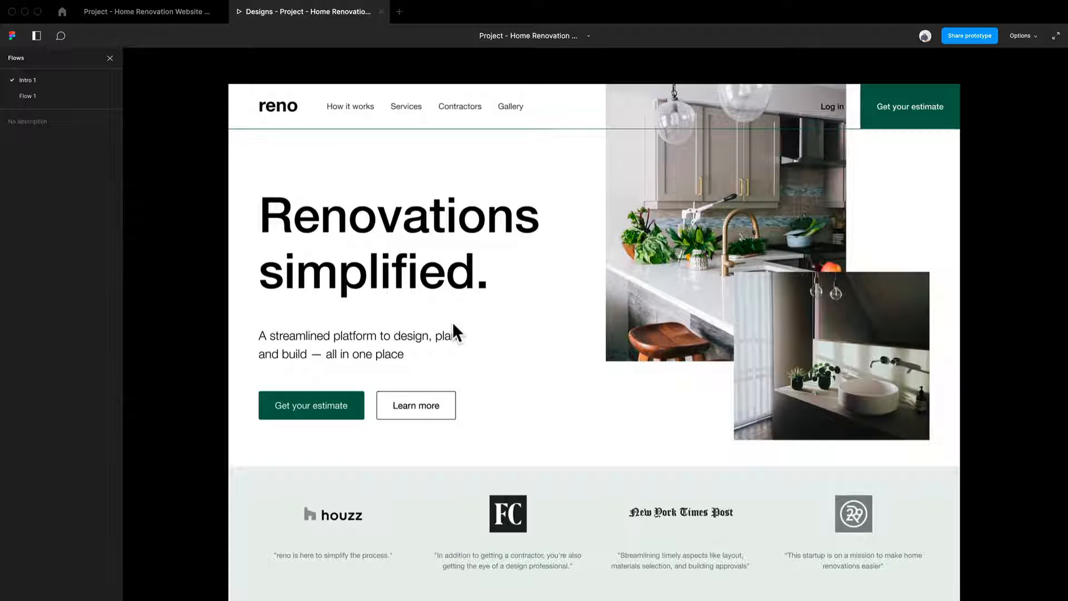
Play the Learn more transition, restart the flow and play it again, and return to the design file.
{"action": "left_click", "coordinate": [434, 409]}
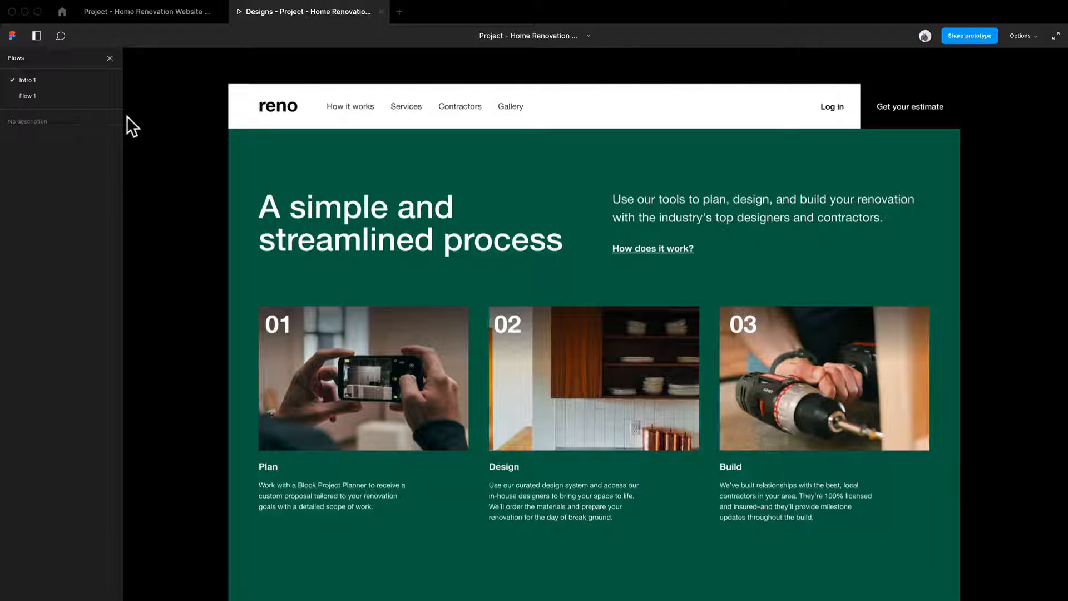
{"action": "key", "text": "r"}
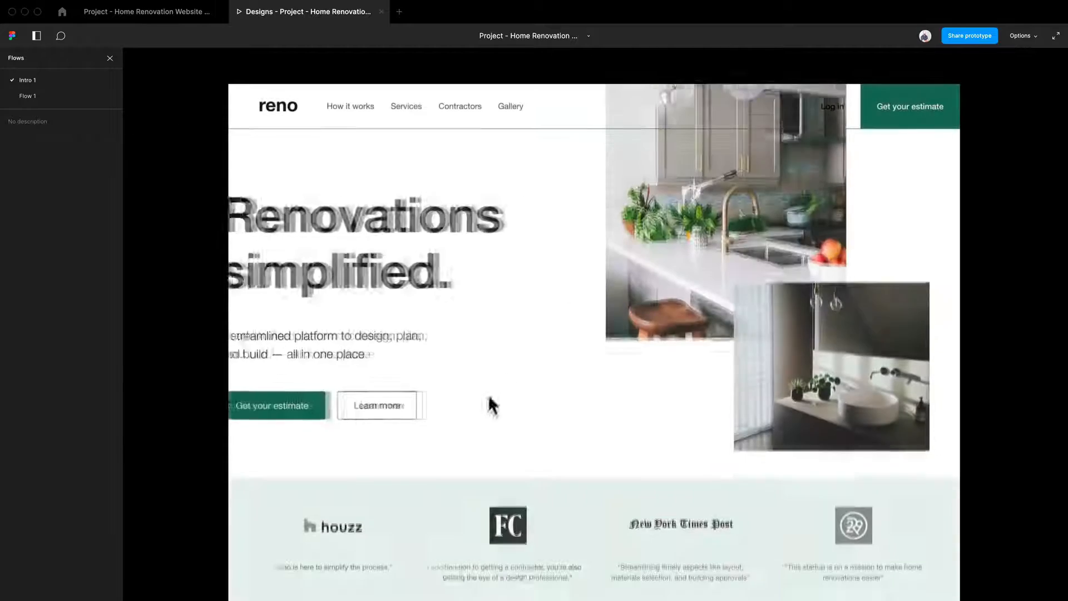
{"action": "left_click", "coordinate": [442, 411]}
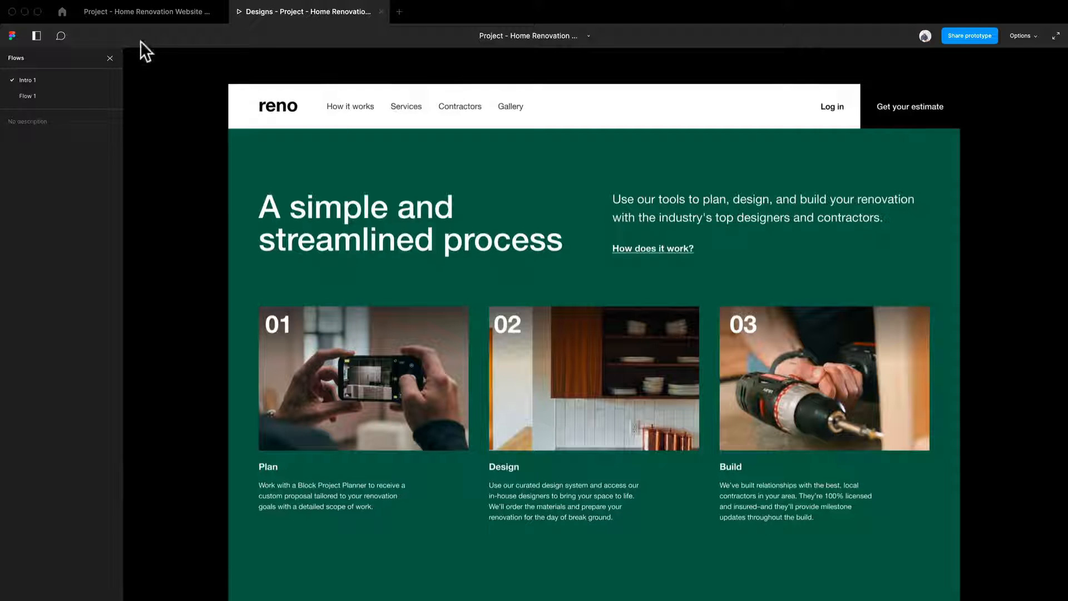
{"action": "left_click", "coordinate": [165, 13]}
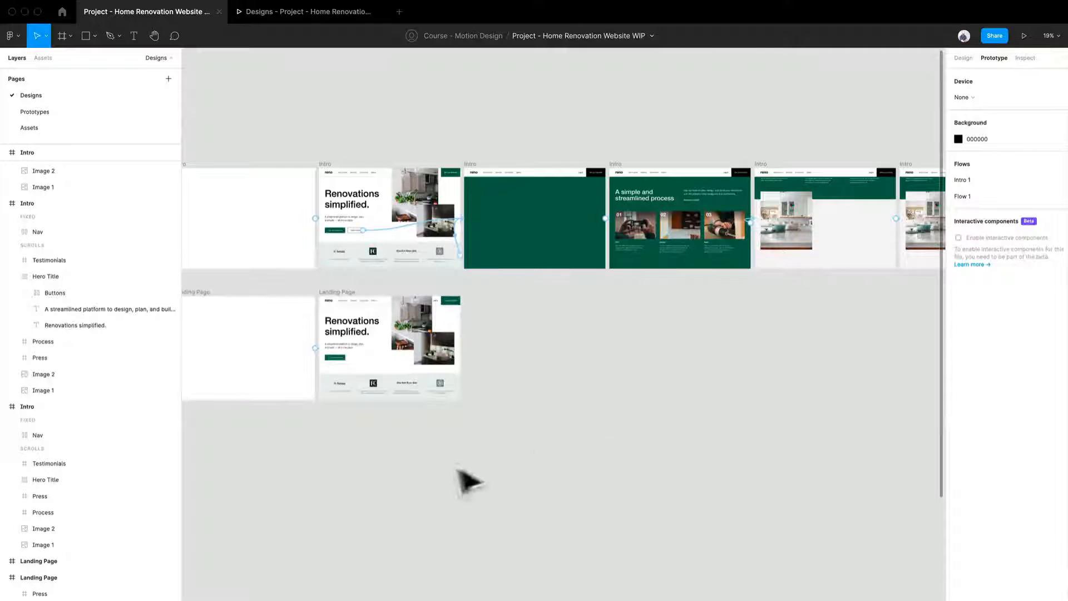
{"action": "left_click_drag", "start_coordinate": [511, 448], "coordinate": [568, 374]}
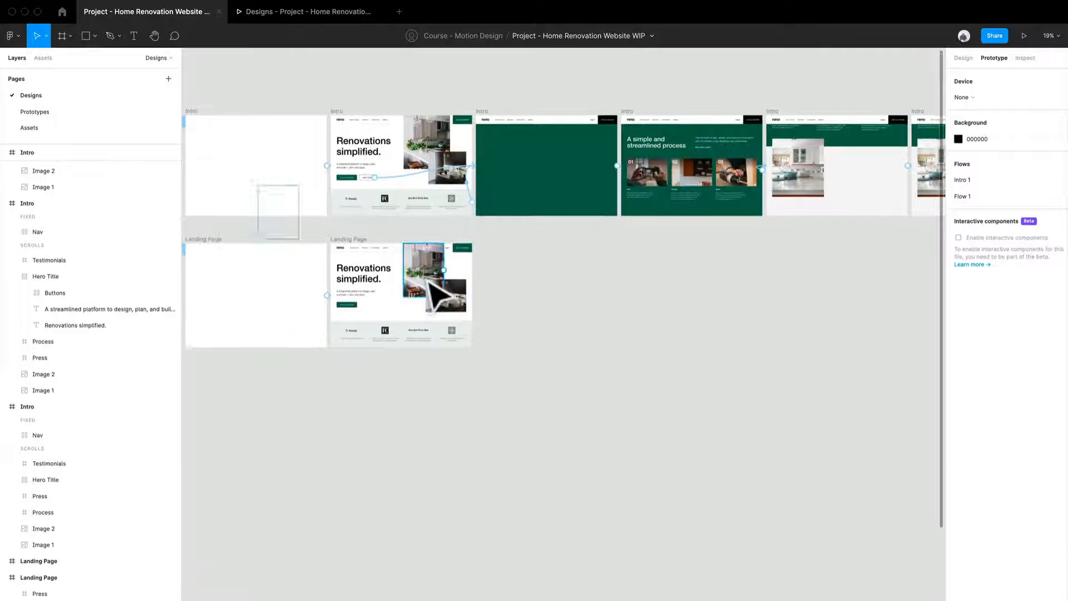
{"action": "scroll", "coordinate": [429, 283], "scroll_direction": "up", "scroll_amount": 5}
{"action": "left_click_drag", "start_coordinate": [335, 421], "coordinate": [576, 382]}
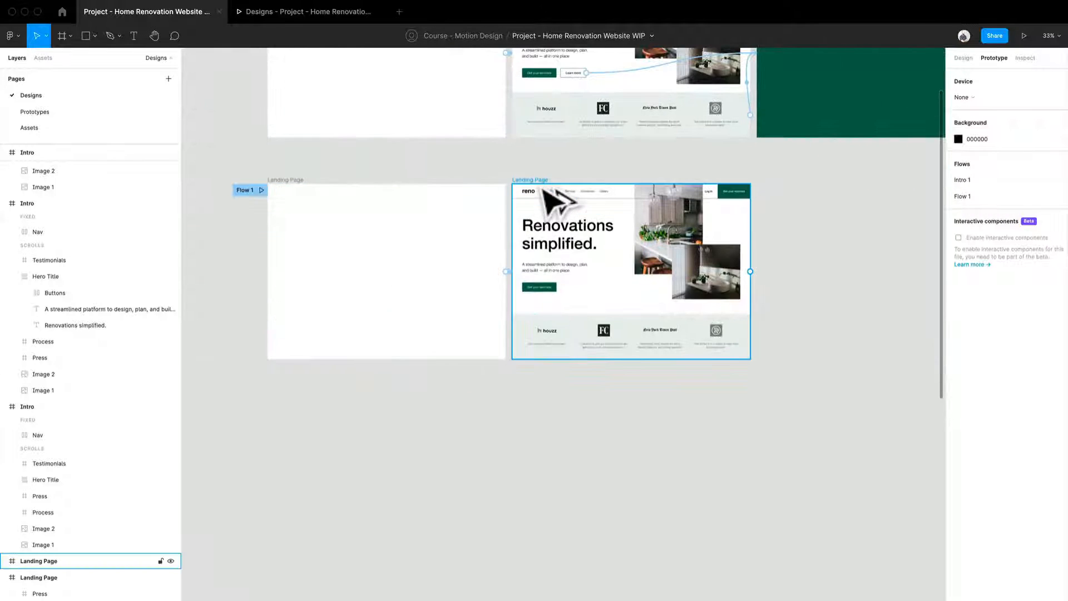
{"action": "left_click_drag", "start_coordinate": [541, 183], "coordinate": [303, 405]}
{"action": "left_click", "coordinate": [554, 437]}
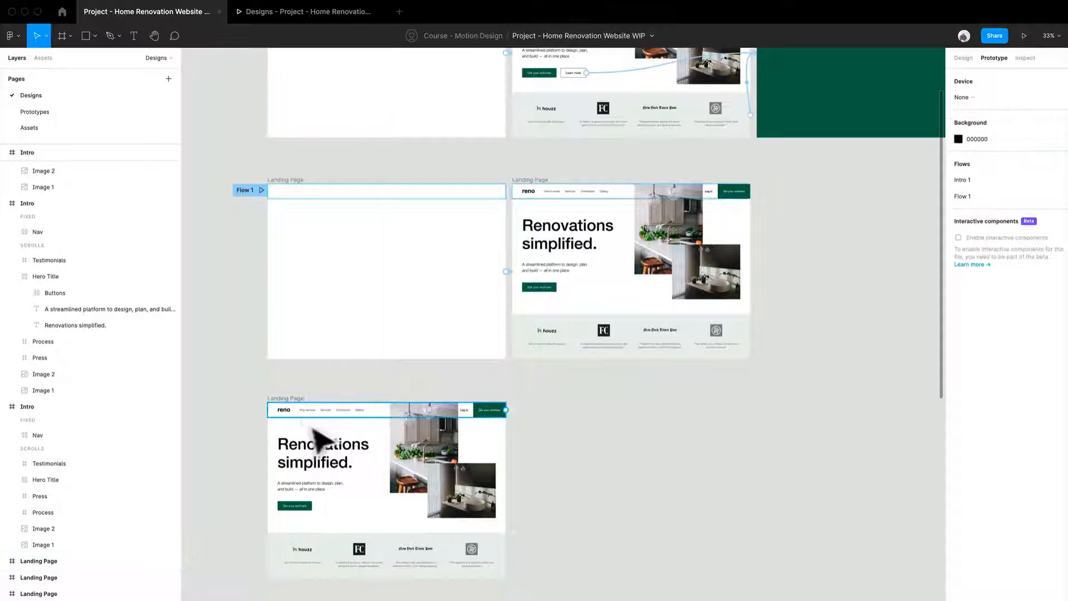
{"action": "left_click", "coordinate": [300, 409]}
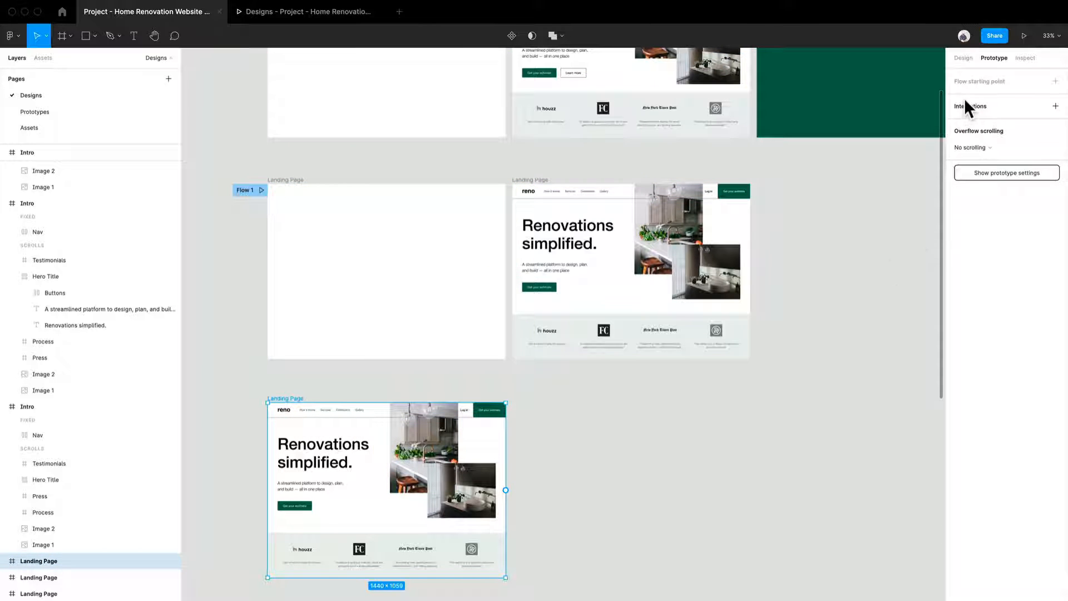
{"action": "left_click_drag", "start_coordinate": [619, 517], "coordinate": [604, 455]}
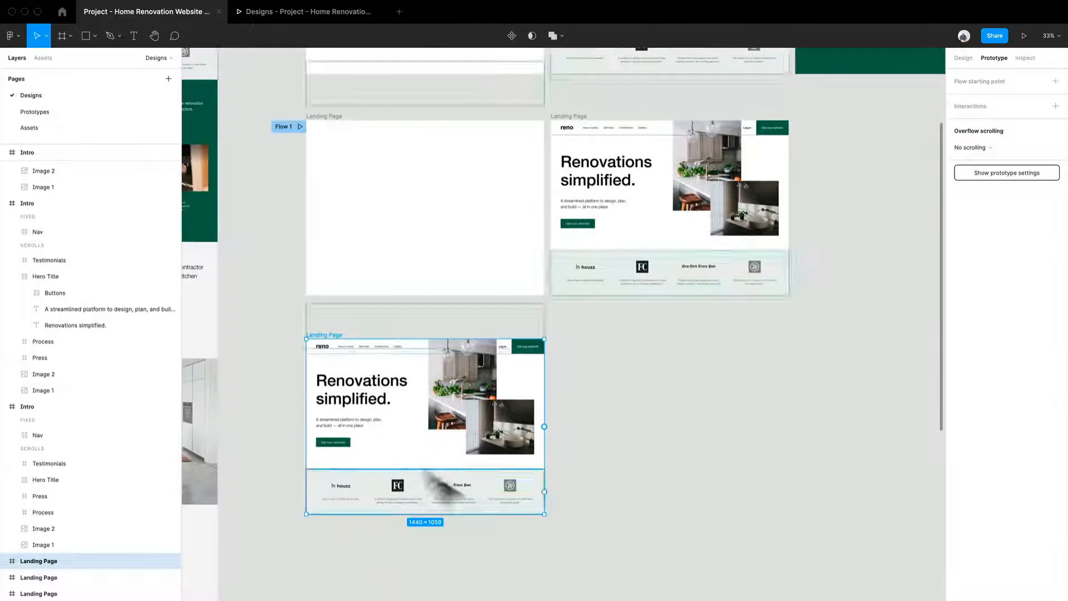
{"action": "scroll", "coordinate": [575, 449], "scroll_direction": "down", "scroll_amount": 5}
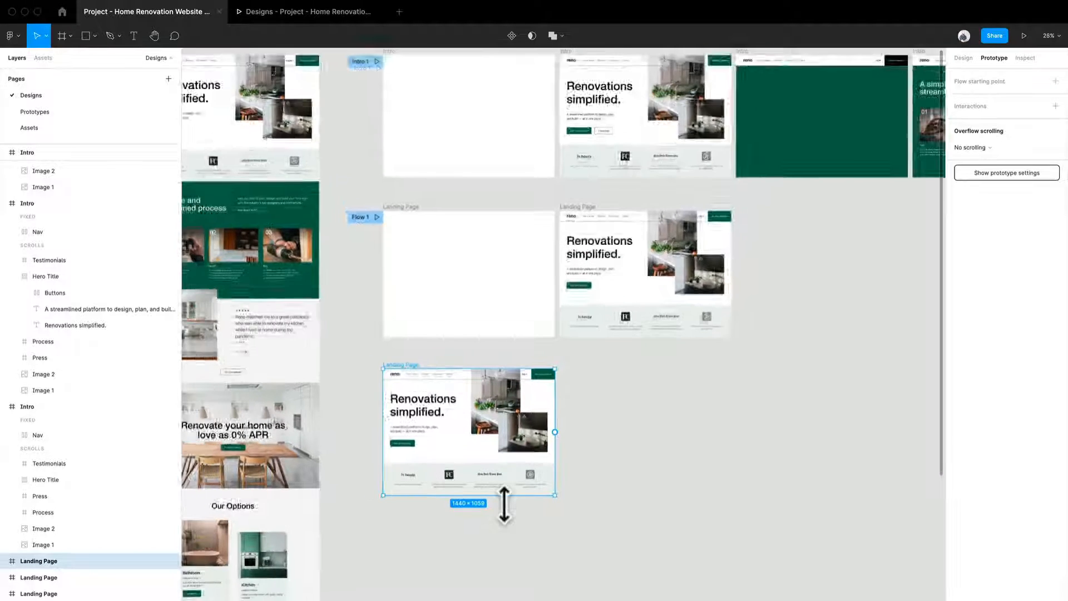
{"action": "scroll", "coordinate": [504, 505], "scroll_direction": "down", "scroll_amount": 2}
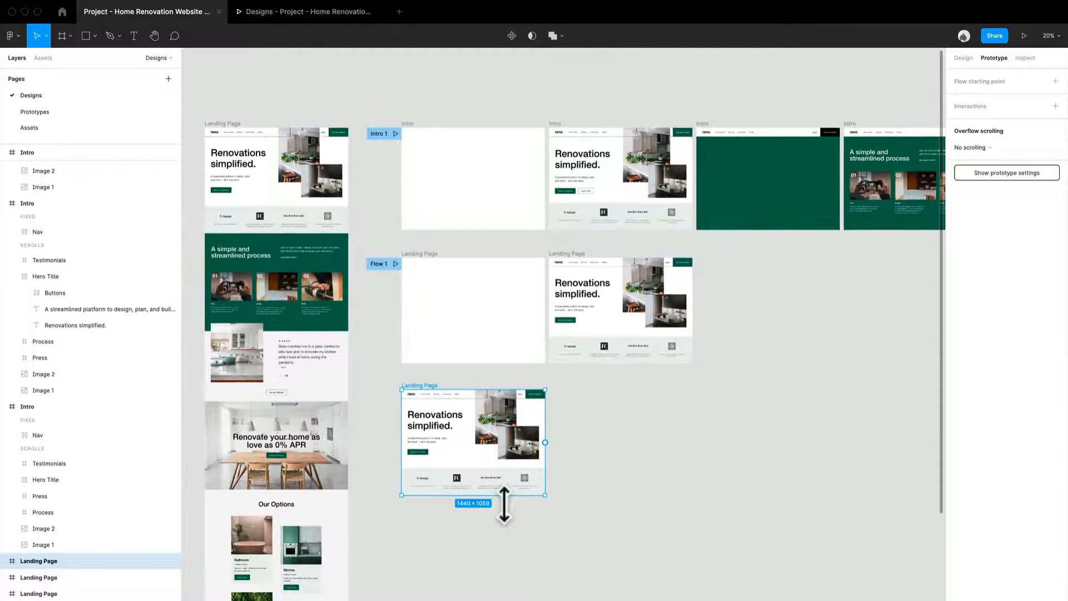
{"action": "key", "text": "BackSpace"}
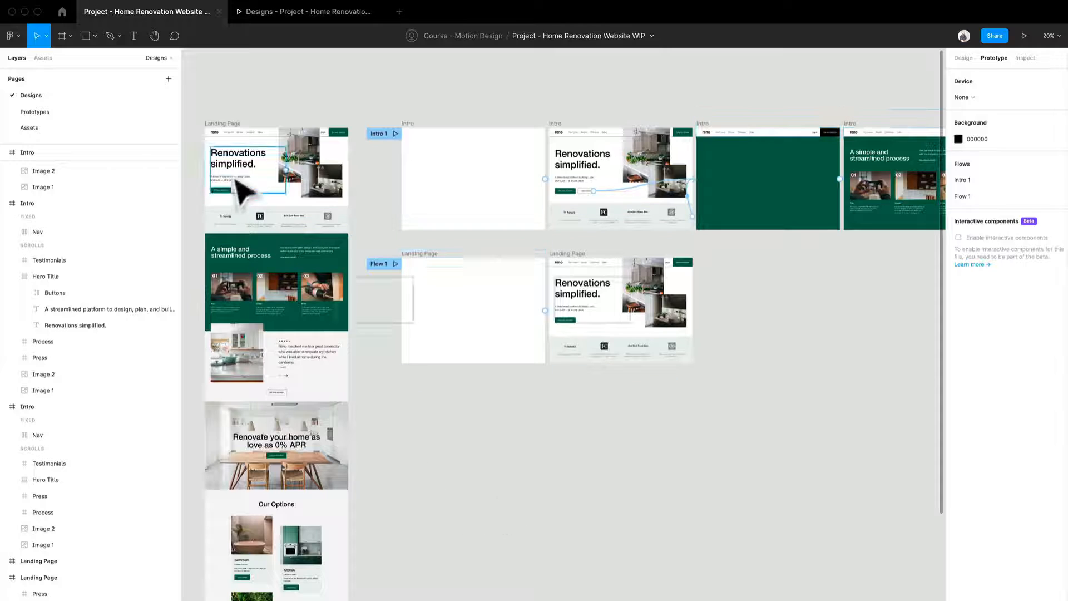
Duplicate the full-length Landing Page frame and place the copy beneath the blank starting frame of Flow 1.
{"action": "left_click_drag", "start_coordinate": [227, 139], "coordinate": [423, 439]}
{"action": "scroll", "coordinate": [424, 441], "scroll_direction": "down", "scroll_amount": 3}
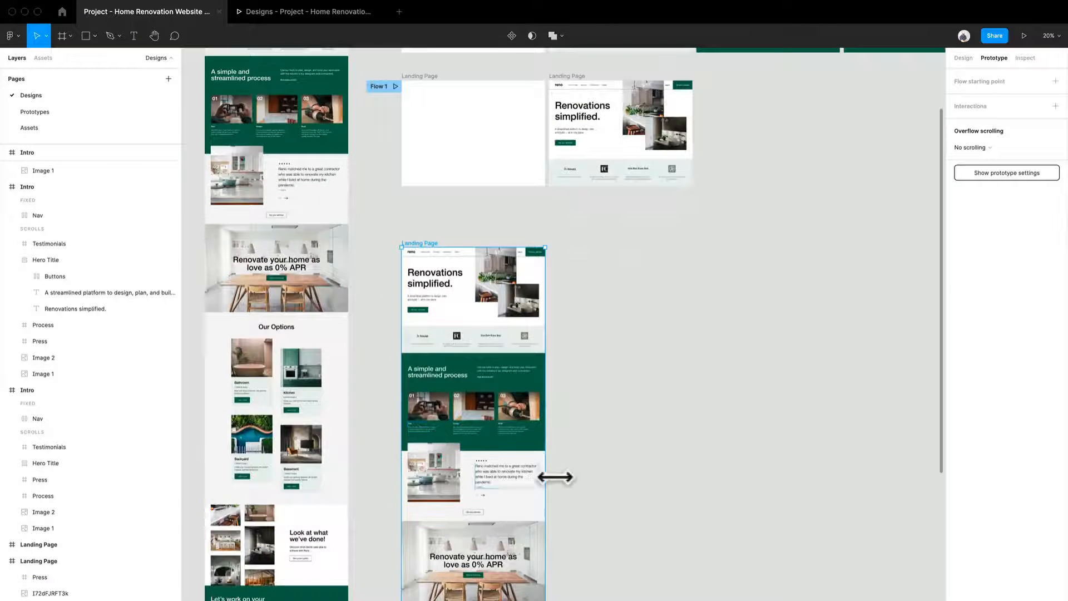
{"action": "scroll", "coordinate": [554, 477], "scroll_direction": "down", "scroll_amount": 2}
{"action": "scroll", "coordinate": [555, 477], "scroll_direction": "up", "scroll_amount": 1}
Delete everything below the testimonial section in the duplicated landing page, from the 0% APR banner down to the footer.
{"action": "left_click", "coordinate": [448, 387]}
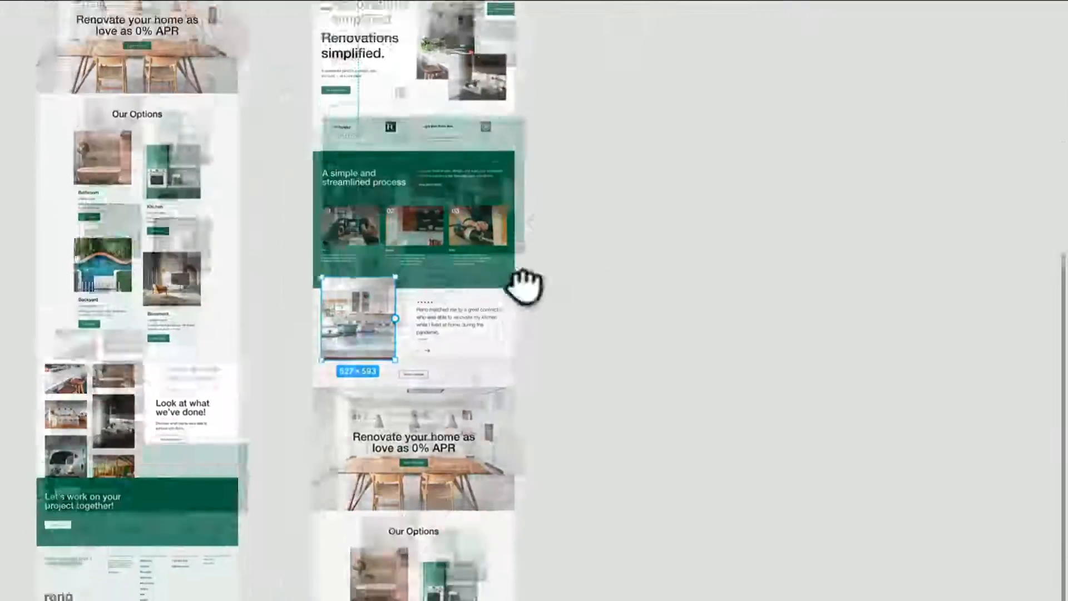
{"action": "scroll", "coordinate": [477, 458], "scroll_direction": "up", "scroll_amount": 1}
{"action": "scroll", "coordinate": [476, 458], "scroll_direction": "down", "scroll_amount": 5}
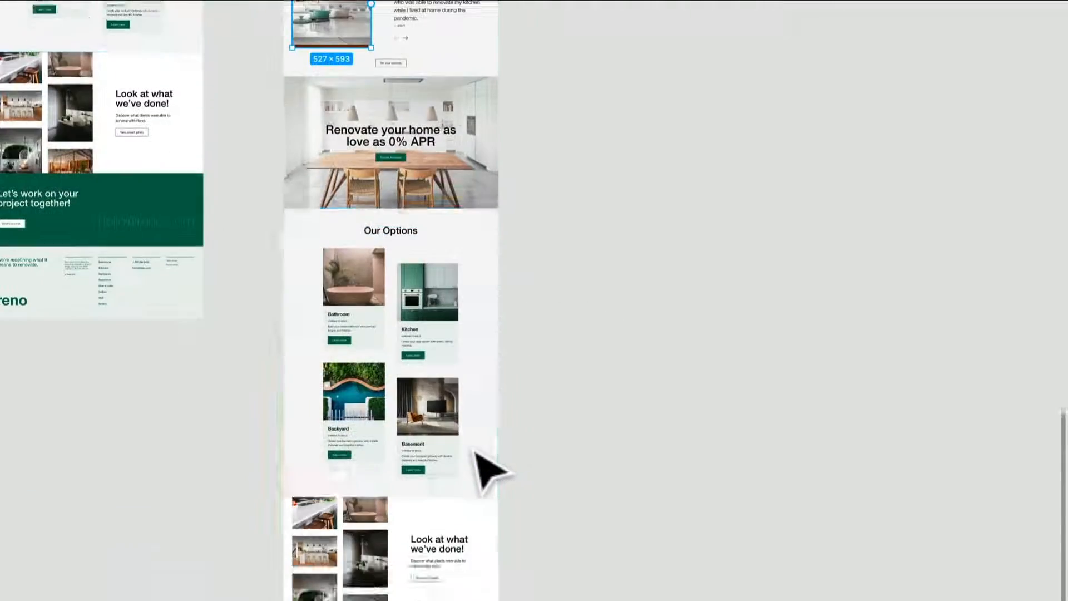
{"action": "scroll", "coordinate": [477, 458], "scroll_direction": "up", "scroll_amount": 4}
{"action": "scroll", "coordinate": [417, 456], "scroll_direction": "down", "scroll_amount": 3}
{"action": "left_click_drag", "start_coordinate": [587, 584], "coordinate": [358, 179]}
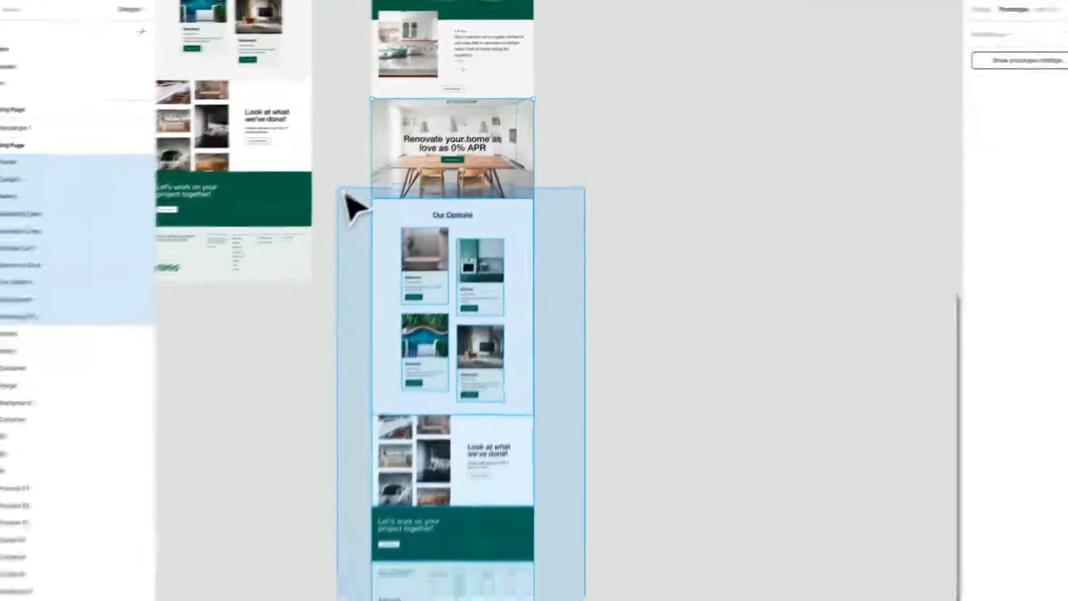
{"action": "key", "text": "Delete"}
Shorten the duplicated Landing Page frame to end at the testimonial section, making it 1440 × 2745.
{"action": "left_click", "coordinate": [519, 277]}
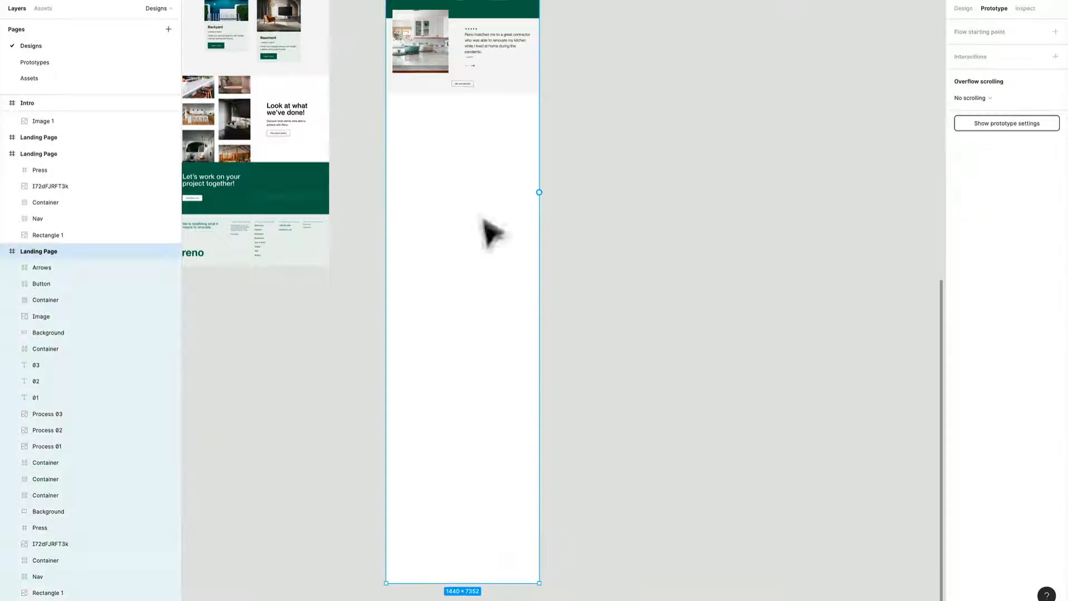
{"action": "left_click_drag", "start_coordinate": [471, 584], "coordinate": [504, 107]}
{"action": "scroll", "coordinate": [515, 138], "scroll_direction": "up", "scroll_amount": 5}
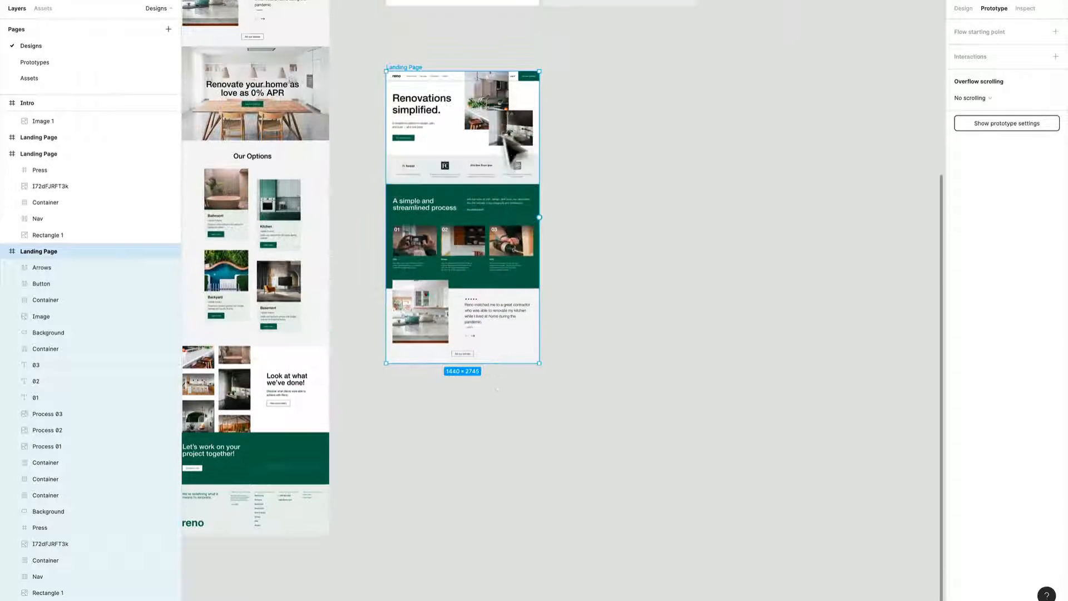
Move the shortened Landing Page frame up so it sits closer beneath the Flow 1 row.
{"action": "scroll", "coordinate": [542, 245], "scroll_direction": "up", "scroll_amount": 3}
{"action": "scroll", "coordinate": [639, 417], "scroll_direction": "up", "scroll_amount": 4}
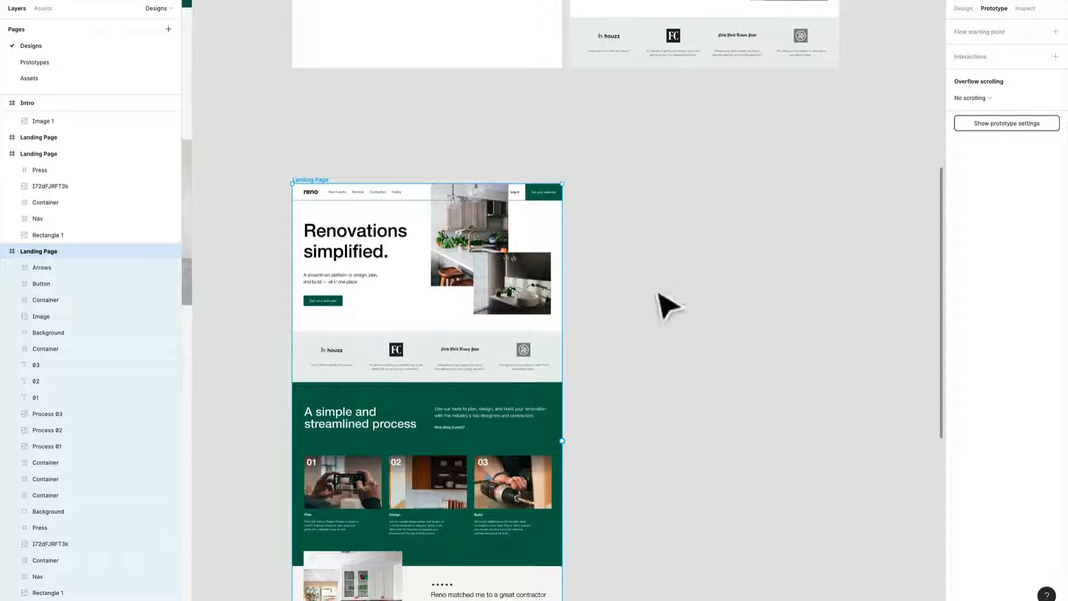
{"action": "scroll", "coordinate": [663, 408], "scroll_direction": "up", "scroll_amount": 2}
{"action": "left_click", "coordinate": [663, 408]}
{"action": "left_click_drag", "start_coordinate": [305, 322], "coordinate": [305, 270]}
{"action": "scroll", "coordinate": [579, 412], "scroll_direction": "down", "scroll_amount": 10}
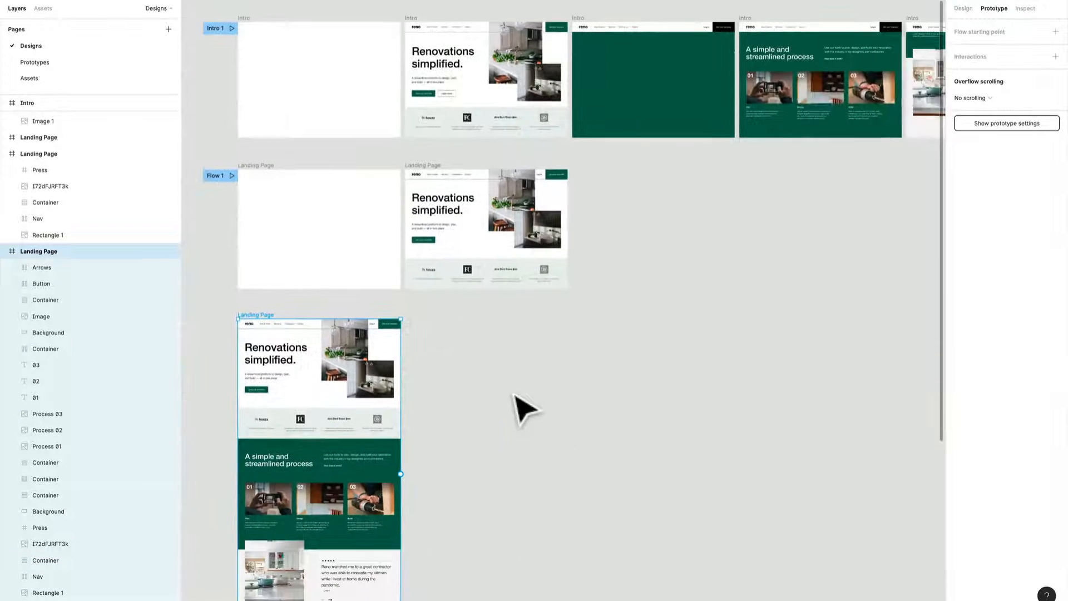
{"action": "left_click_drag", "start_coordinate": [522, 407], "coordinate": [540, 397]}
{"action": "scroll", "coordinate": [390, 319], "scroll_direction": "up", "scroll_amount": 2}
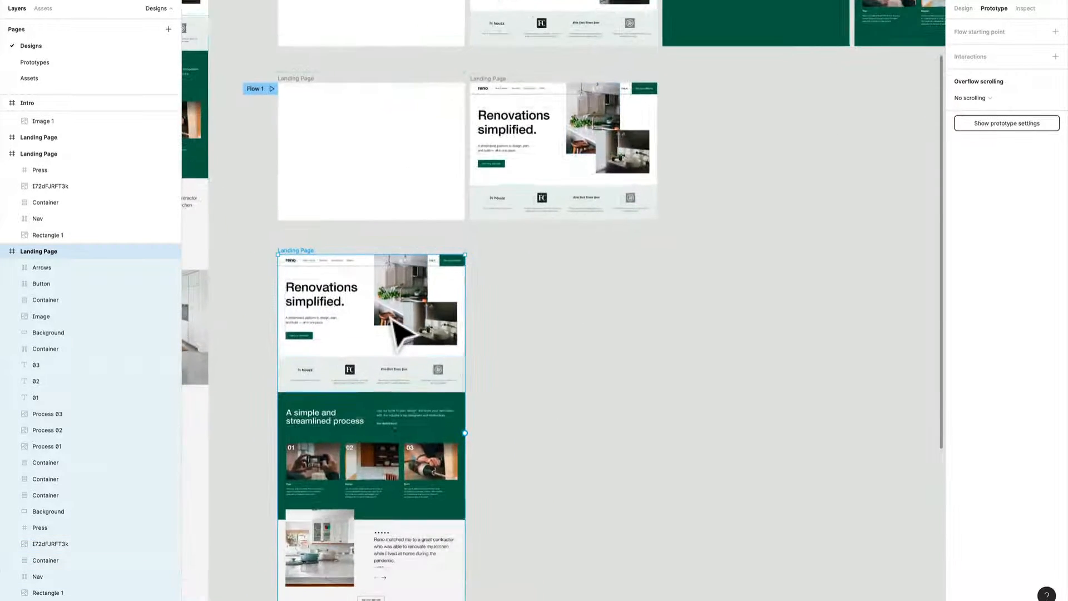
Compare the Intro frames with the duplicated page, preview the prototype's scroll from the process section to the testimonial, and return to the design file.
{"action": "left_click_drag", "start_coordinate": [388, 392], "coordinate": [410, 342]}
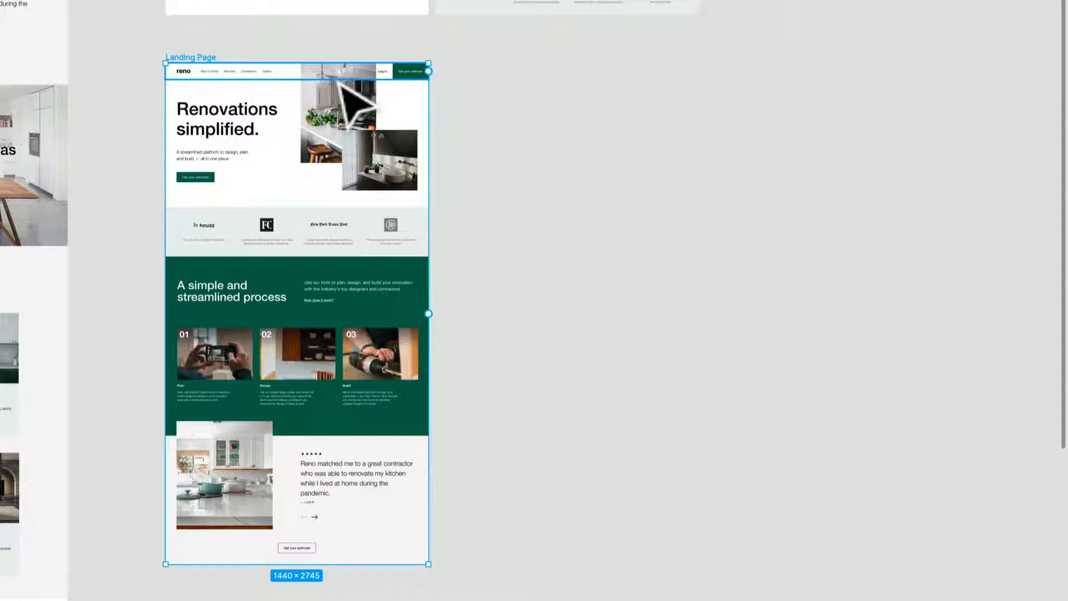
{"action": "left_click_drag", "start_coordinate": [610, 1], "coordinate": [543, 411]}
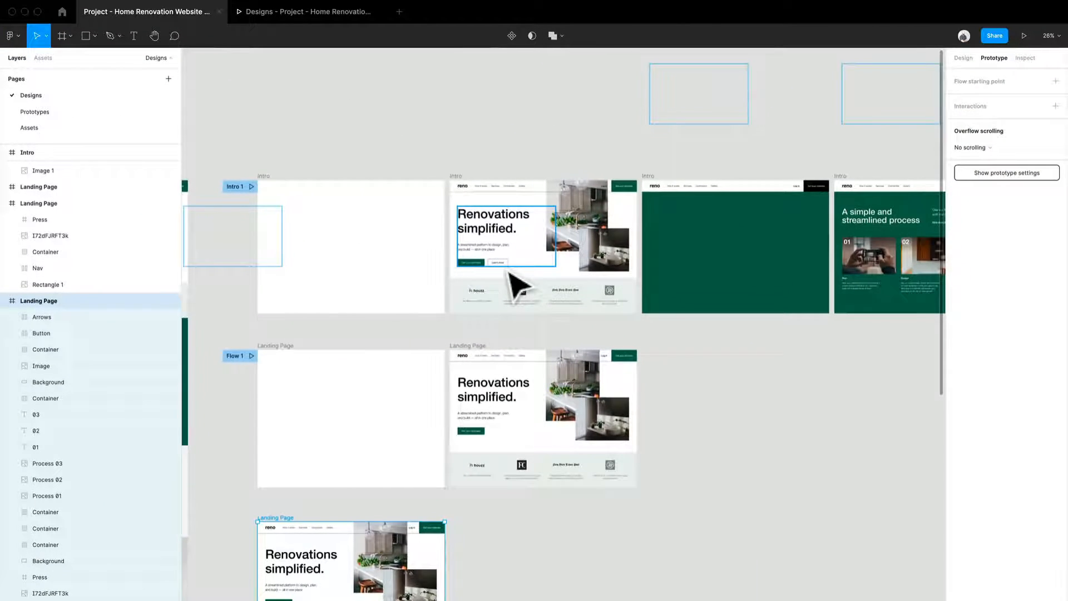
{"action": "scroll", "coordinate": [403, 282], "scroll_direction": "down", "scroll_amount": 2}
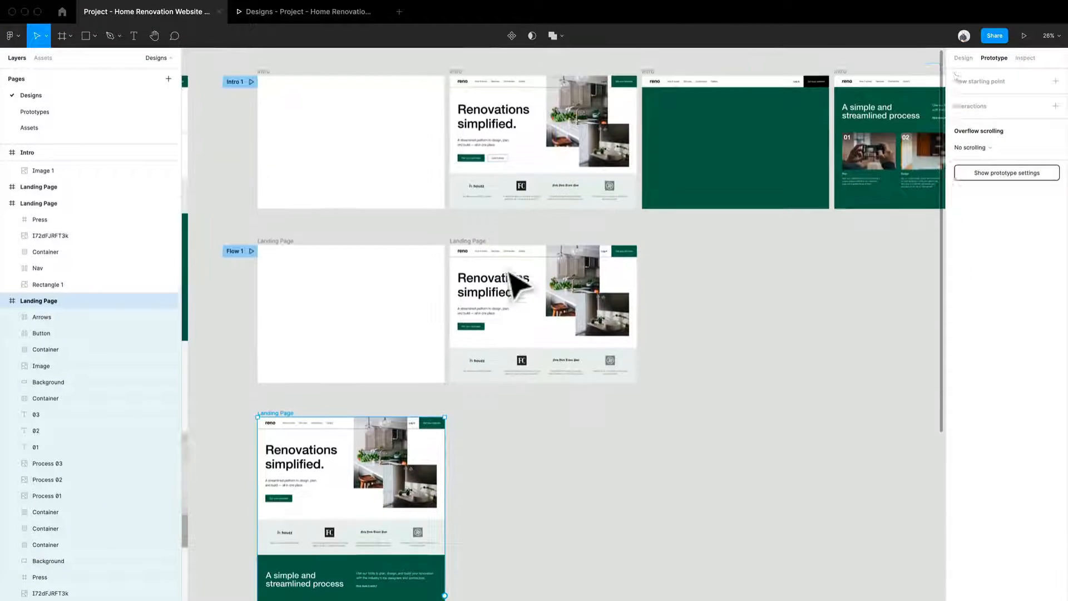
{"action": "scroll", "coordinate": [514, 284], "scroll_direction": "down", "scroll_amount": 2}
{"action": "scroll", "coordinate": [410, 441], "scroll_direction": "down", "scroll_amount": 3}
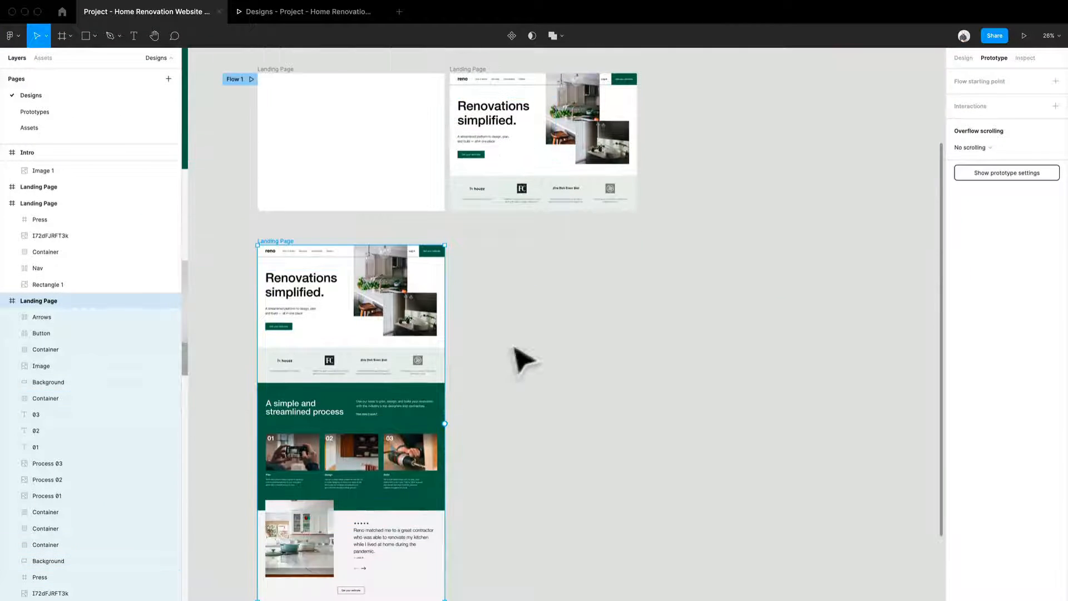
{"action": "left_click", "coordinate": [263, 10]}
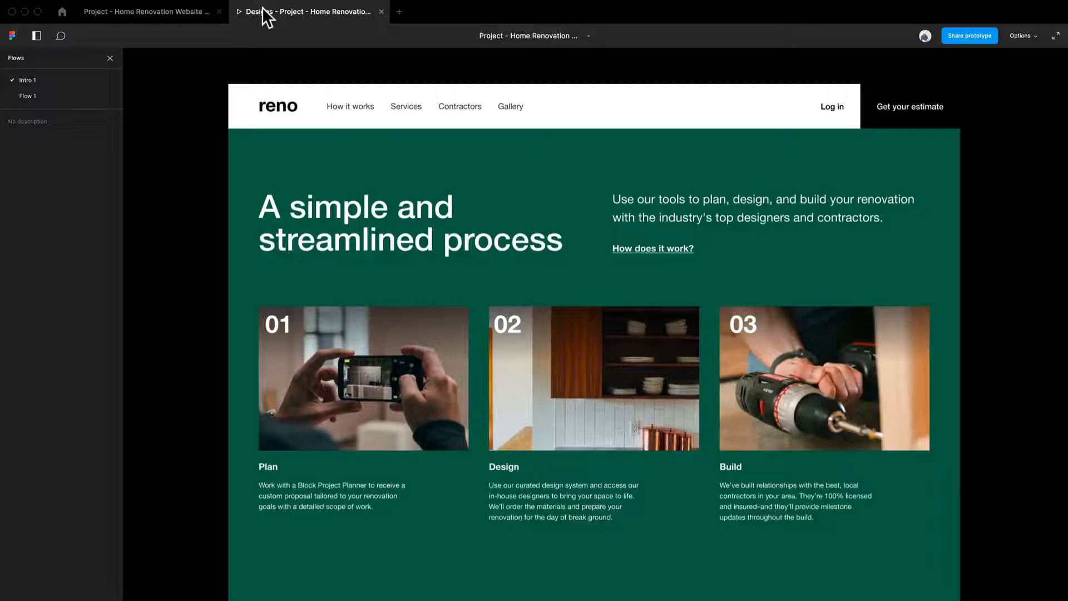
{"action": "left_click_drag", "start_coordinate": [636, 436], "coordinate": [660, 492]}
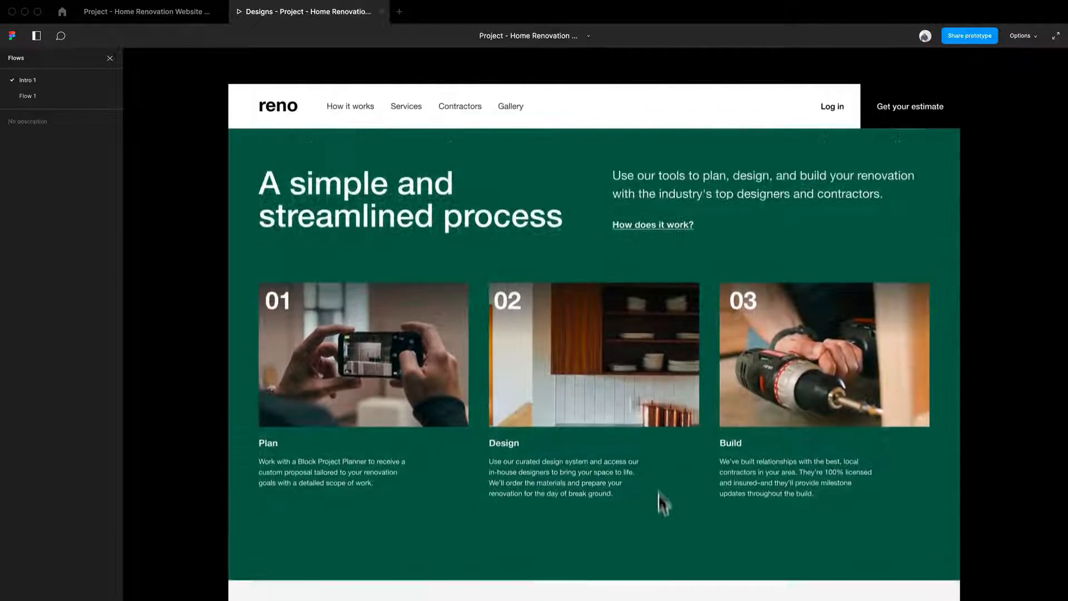
{"action": "left_click_drag", "start_coordinate": [650, 365], "coordinate": [686, 173]}
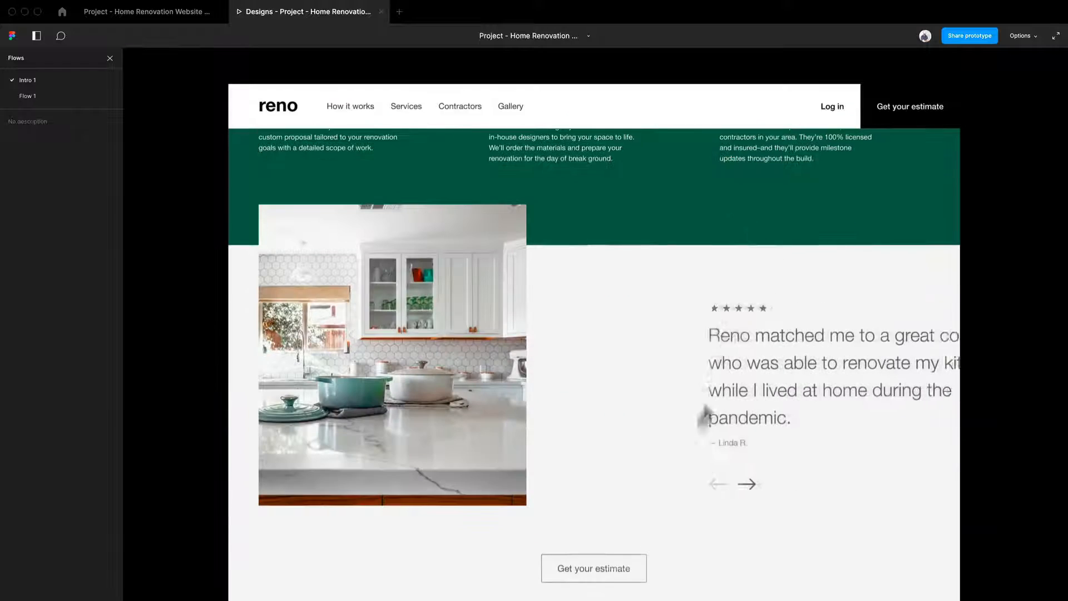
{"action": "left_click", "coordinate": [145, 19]}
{"action": "left_click", "coordinate": [539, 354]}
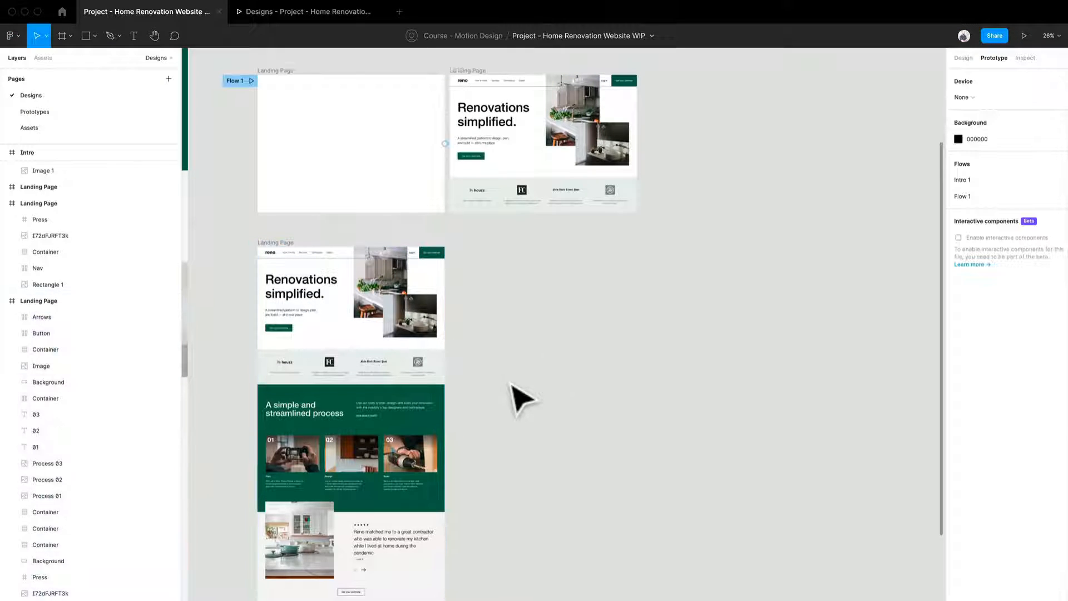
Select the testimonial section's background in the duplicated landing page and inspect its design properties.
{"action": "scroll", "coordinate": [515, 398], "scroll_direction": "up", "scroll_amount": 1}
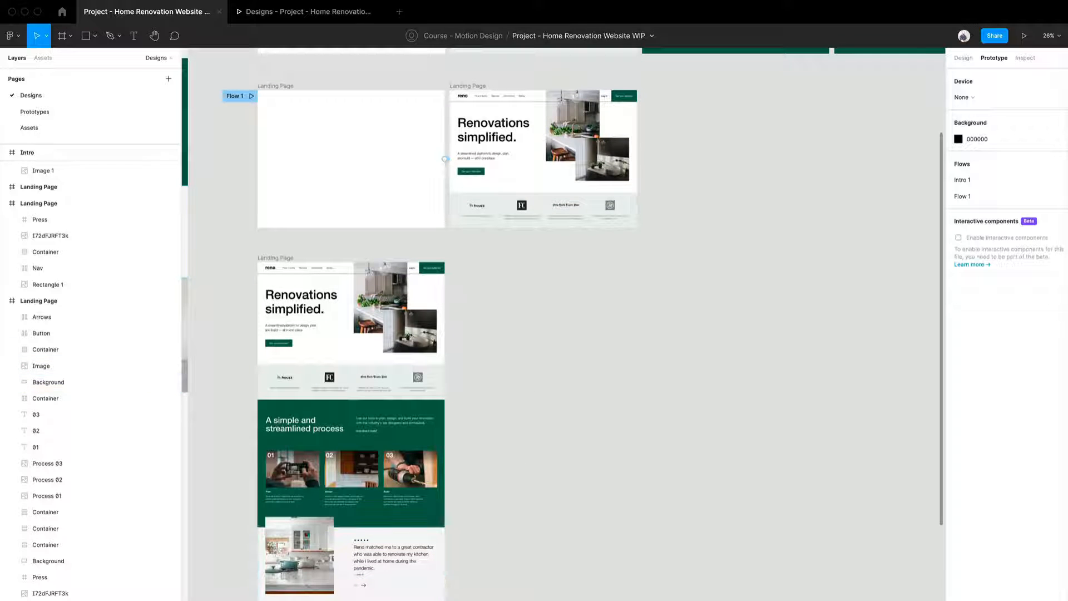
{"action": "left_click", "coordinate": [440, 550]}
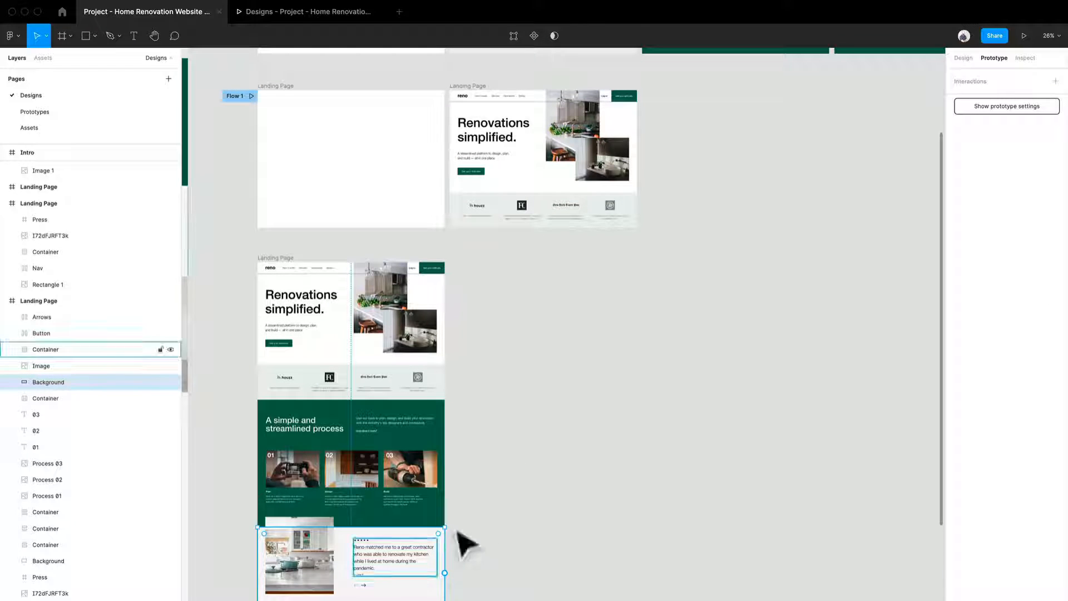
{"action": "left_click", "coordinate": [957, 58]}
{"action": "left_click_drag", "start_coordinate": [682, 344], "coordinate": [569, 569]}
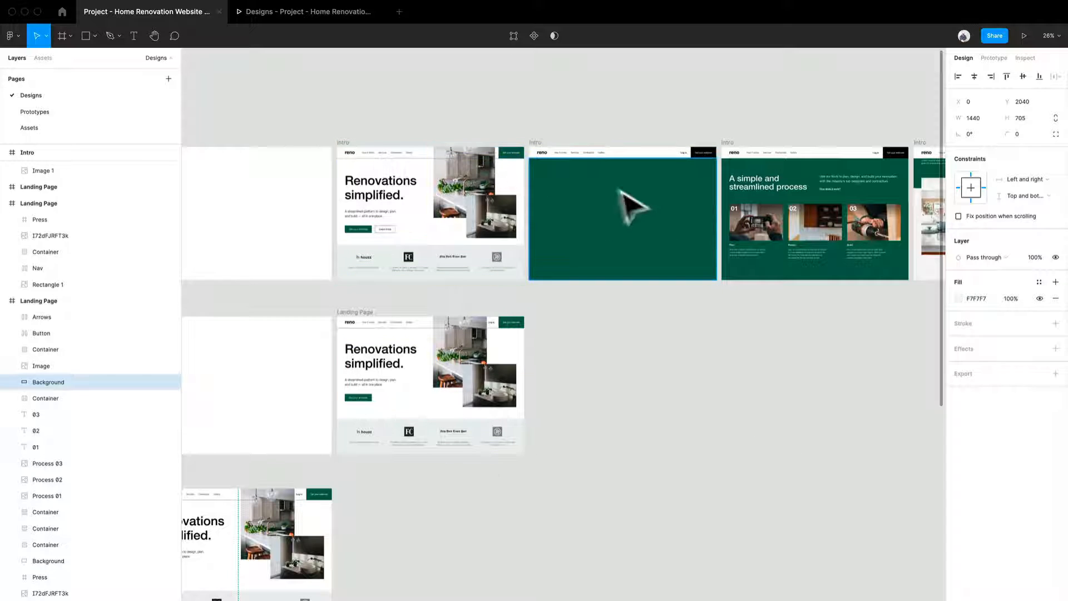
{"action": "left_click_drag", "start_coordinate": [443, 516], "coordinate": [556, 328]}
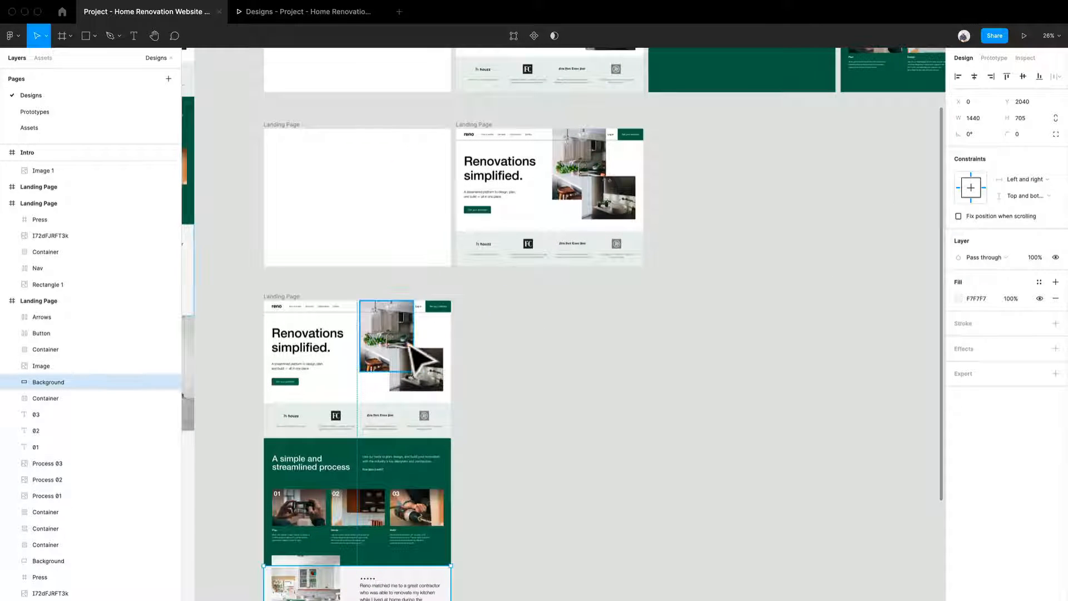
{"action": "left_click", "coordinate": [403, 342]}
{"action": "left_click_drag", "start_coordinate": [360, 286], "coordinate": [406, 338]}
{"action": "scroll", "coordinate": [359, 369], "scroll_direction": "down", "scroll_amount": 2}
{"action": "scroll", "coordinate": [344, 364], "scroll_direction": "up", "scroll_amount": 4}
{"action": "key", "text": "ctrl+z"}
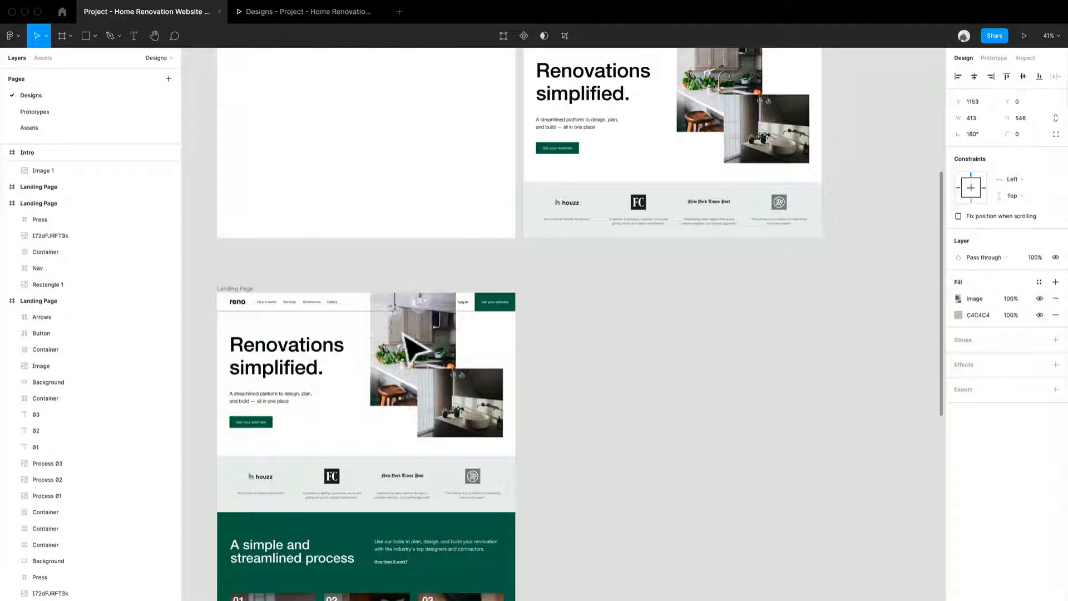
Duplicate the shortened Landing Page frame and place the copy directly to the right of it.
{"action": "left_click", "coordinate": [649, 400]}
{"action": "left_click_drag", "start_coordinate": [252, 294], "coordinate": [558, 311]}
{"action": "scroll", "coordinate": [489, 401], "scroll_direction": "right", "scroll_amount": 5}
In the new copy, move the hero heading container and the kitchen image upward so they run past the frame's upper edge.
{"action": "left_click", "coordinate": [437, 361]}
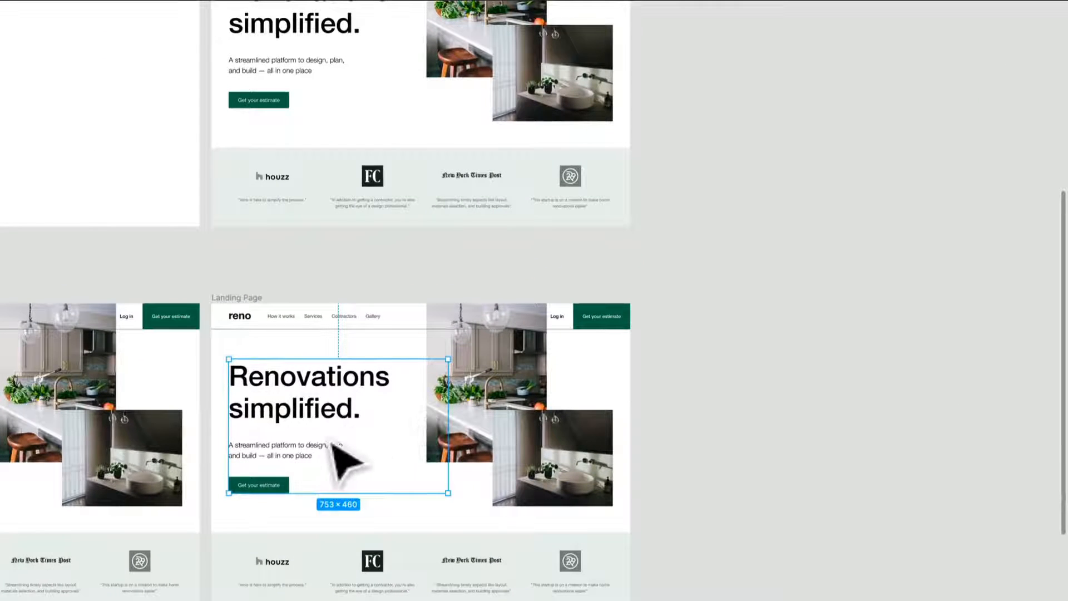
{"action": "left_click_drag", "start_coordinate": [332, 441], "coordinate": [336, 356]}
{"action": "left_click", "coordinate": [470, 374]}
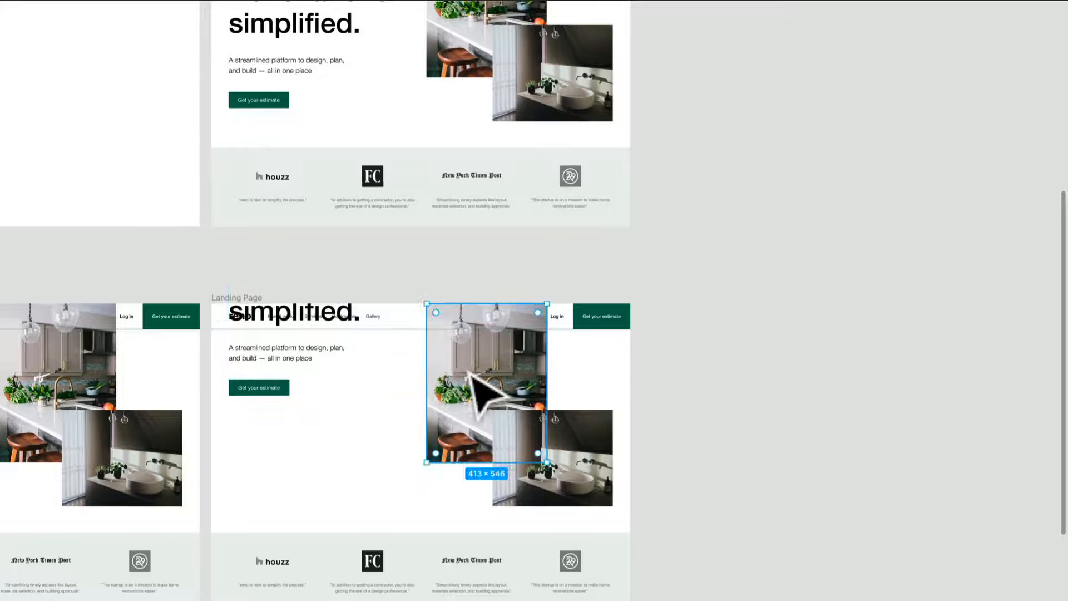
{"action": "key", "text": "shift+Up"}
{"action": "key", "text": "shift+Up"}
{"action": "key", "text": "shift+Up"}
{"action": "key", "text": "shift+Up"}
{"action": "key", "text": "shift+Up"}
{"action": "key", "text": "shift+Up"}
{"action": "key", "text": "shift+Up"}
{"action": "key", "text": "shift+Up"}
{"action": "key", "text": "shift+Up"}
{"action": "key", "text": "shift+Up"}
{"action": "key", "text": "shift+Up"}
{"action": "key", "text": "shift+Up"}
{"action": "key", "text": "shift+Up"}
{"action": "key", "text": "shift+Up"}
{"action": "key", "text": "shift+Up"}
{"action": "key", "text": "shift+Up"}
{"action": "key", "text": "shift+Up"}
{"action": "key", "text": "shift+Up"}
{"action": "key", "text": "shift+Up"}
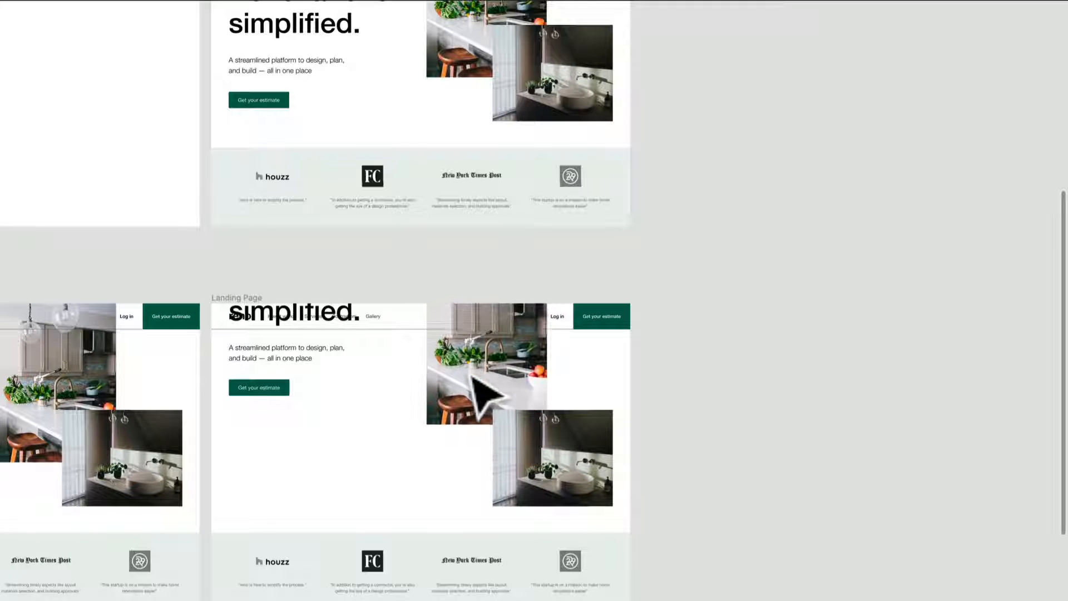
{"action": "key", "text": "shift+Up"}
{"action": "key", "text": "shift+Up"}
{"action": "key", "text": "shift+Up"}
{"action": "key", "text": "shift+Up"}
{"action": "key", "text": "shift+Up"}
{"action": "key", "text": "shift+Up"}
{"action": "key", "text": "shift+Up"}
{"action": "key", "text": "shift+Up"}
{"action": "key", "text": "shift+Up"}
{"action": "key", "text": "shift+Up"}
{"action": "key", "text": "shift+Up"}
{"action": "key", "text": "shift+Up"}
{"action": "key", "text": "shift+Up"}
{"action": "key", "text": "shift+Up"}
{"action": "key", "text": "shift+Up"}
{"action": "key", "text": "shift+Up"}
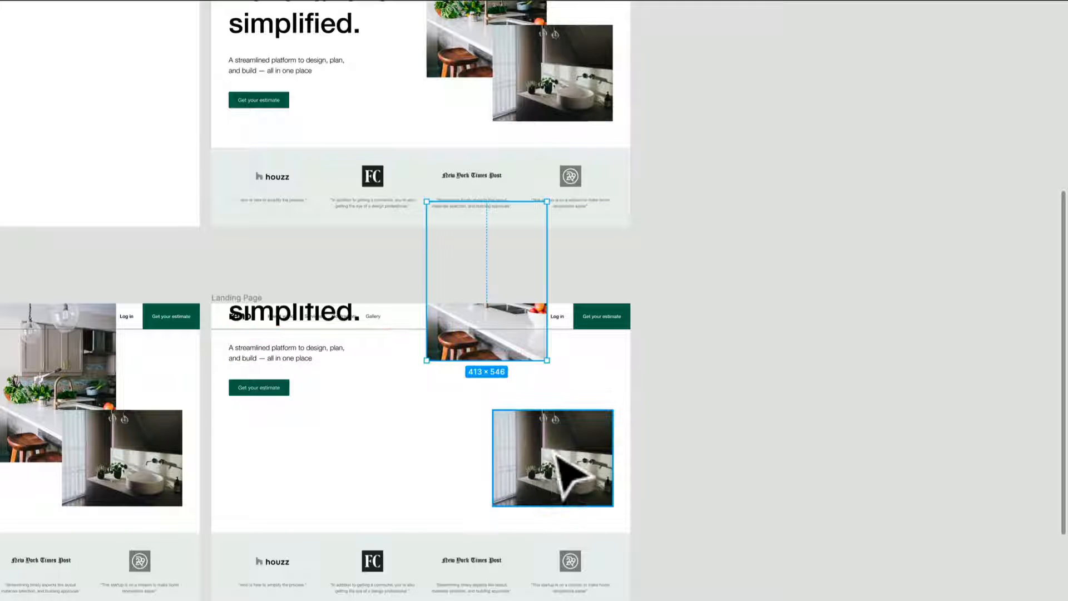
Raise the copy's bathroom image and press section, and shift all hero and press layers up together until the press strip meets the nav.
{"action": "left_click", "coordinate": [544, 476]}
{"action": "left_click_drag", "start_coordinate": [544, 477], "coordinate": [537, 371]}
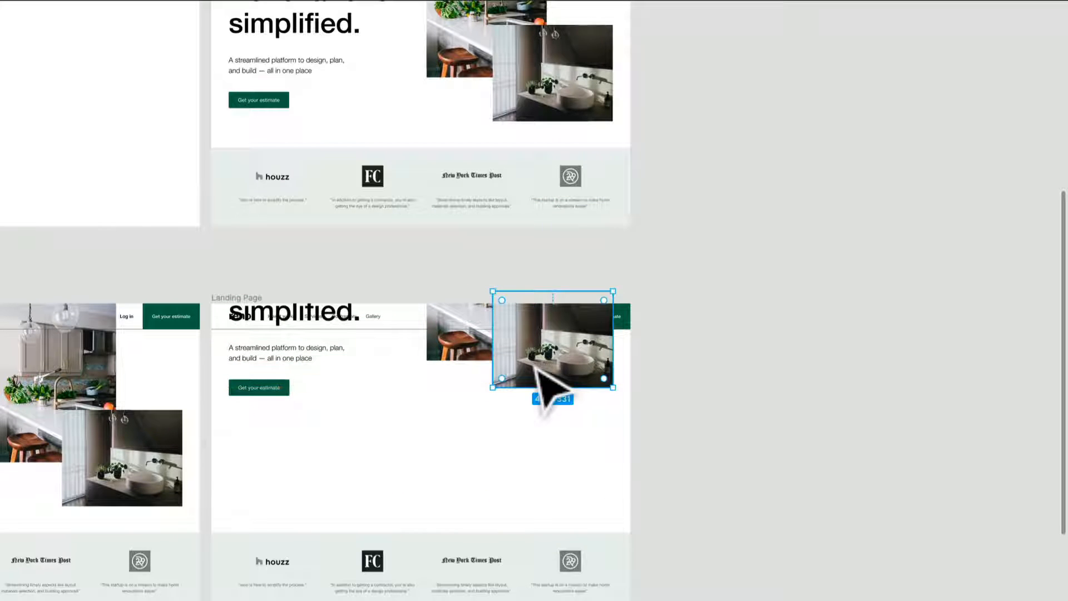
{"action": "left_click", "coordinate": [519, 562]}
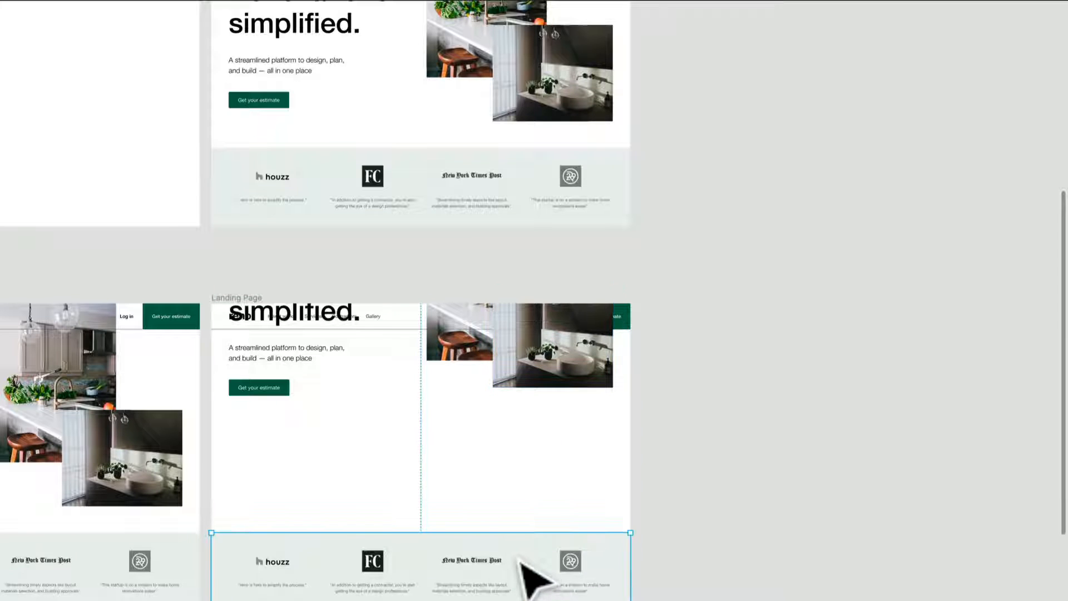
{"action": "left_click_drag", "start_coordinate": [522, 570], "coordinate": [529, 500]}
{"action": "left_click_drag", "start_coordinate": [795, 557], "coordinate": [238, 371]}
{"action": "left_click_drag", "start_coordinate": [313, 527], "coordinate": [308, 387]}
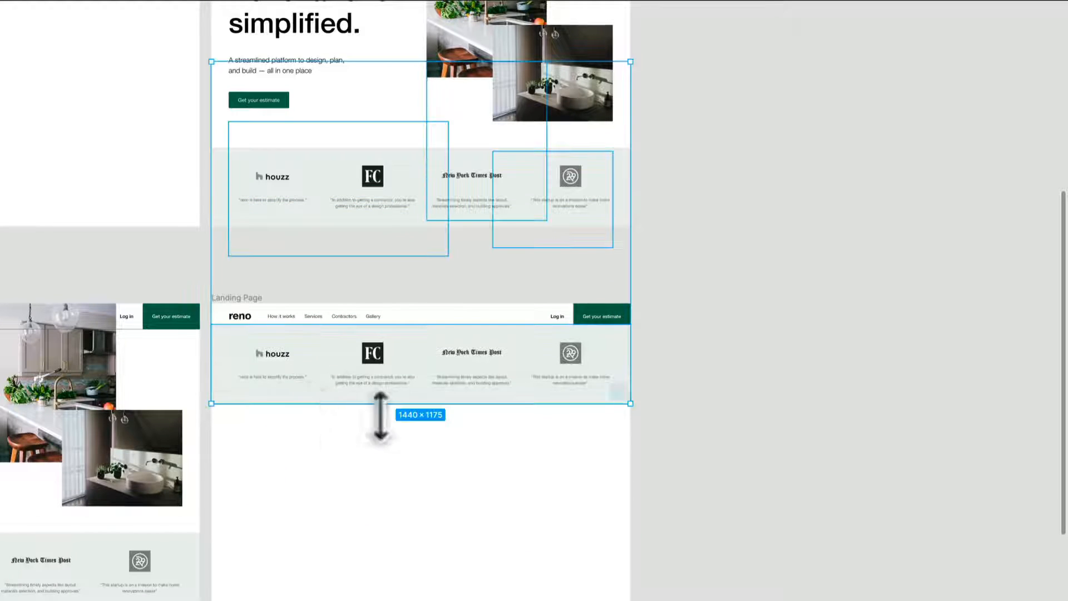
Keep raising the selected hero and press layers until they sit completely above the copied Landing Page frame.
{"action": "scroll", "coordinate": [381, 417], "scroll_direction": "up", "scroll_amount": 5}
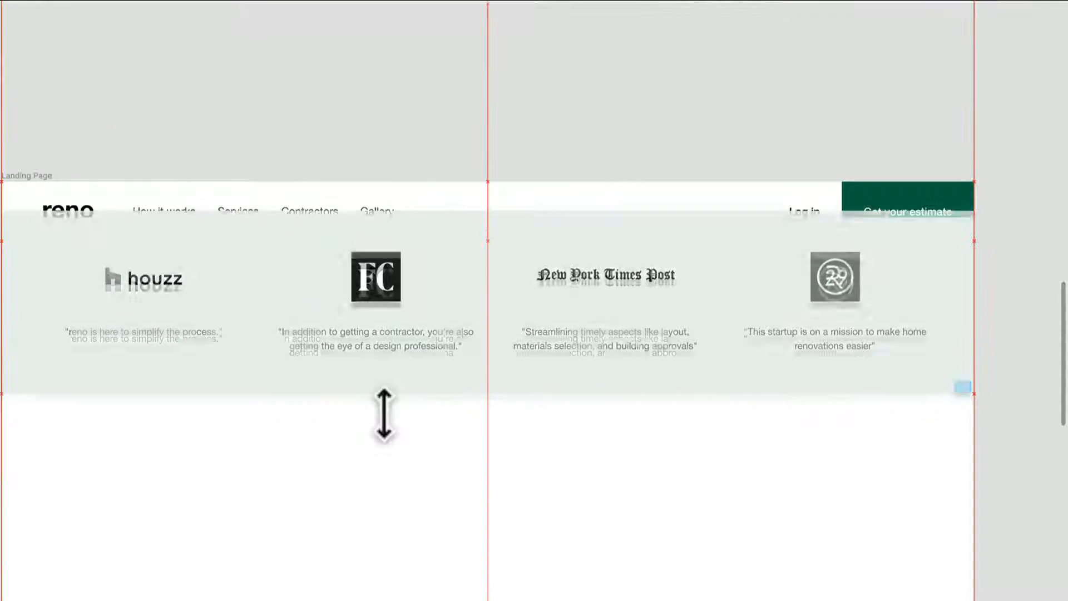
{"action": "key", "text": "shift+Up"}
{"action": "key", "text": "shift+Up"}
{"action": "key", "text": "shift+Up"}
{"action": "key", "text": "shift+Up"}
{"action": "key", "text": "shift+Up"}
{"action": "key", "text": "shift+Up"}
{"action": "key", "text": "shift+Up"}
{"action": "key", "text": "shift+Up"}
{"action": "key", "text": "shift+Up"}
{"action": "key", "text": "shift+Up"}
{"action": "key", "text": "shift+Up"}
{"action": "key", "text": "shift+Up"}
{"action": "key", "text": "shift+Up"}
{"action": "key", "text": "shift+Up"}
{"action": "key", "text": "shift+Up"}
{"action": "key", "text": "shift+Up"}
{"action": "key", "text": "shift+Up"}
{"action": "key", "text": "shift+Up"}
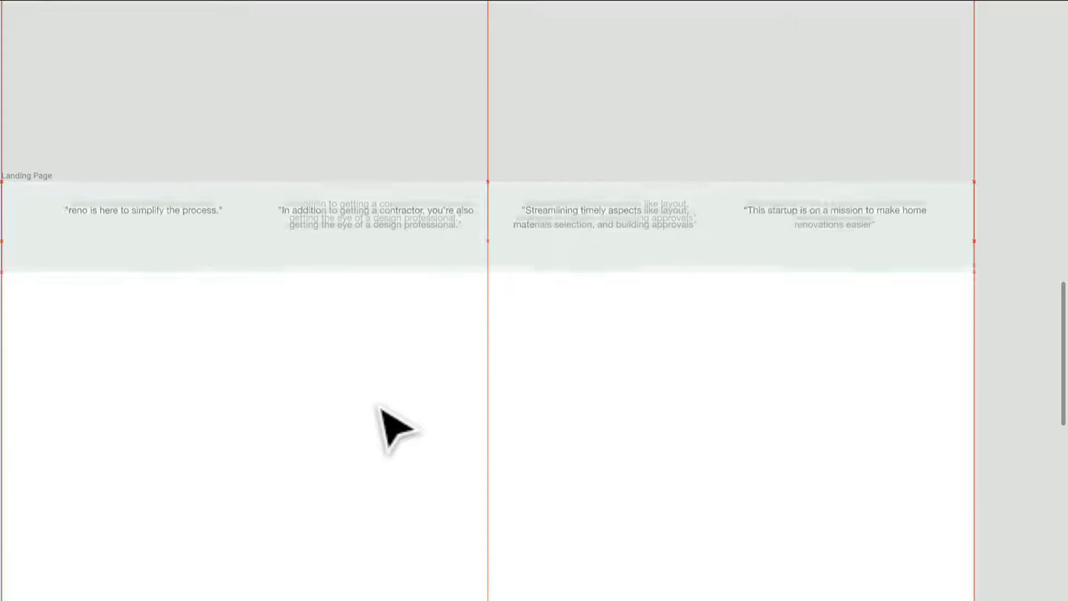
{"action": "key", "text": "shift+Up"}
{"action": "key", "text": "shift+Up"}
{"action": "key", "text": "shift+Up"}
{"action": "key", "text": "shift+Up"}
{"action": "key", "text": "shift+Up"}
{"action": "key", "text": "shift+Up"}
{"action": "key", "text": "shift+Up"}
{"action": "key", "text": "shift+Up"}
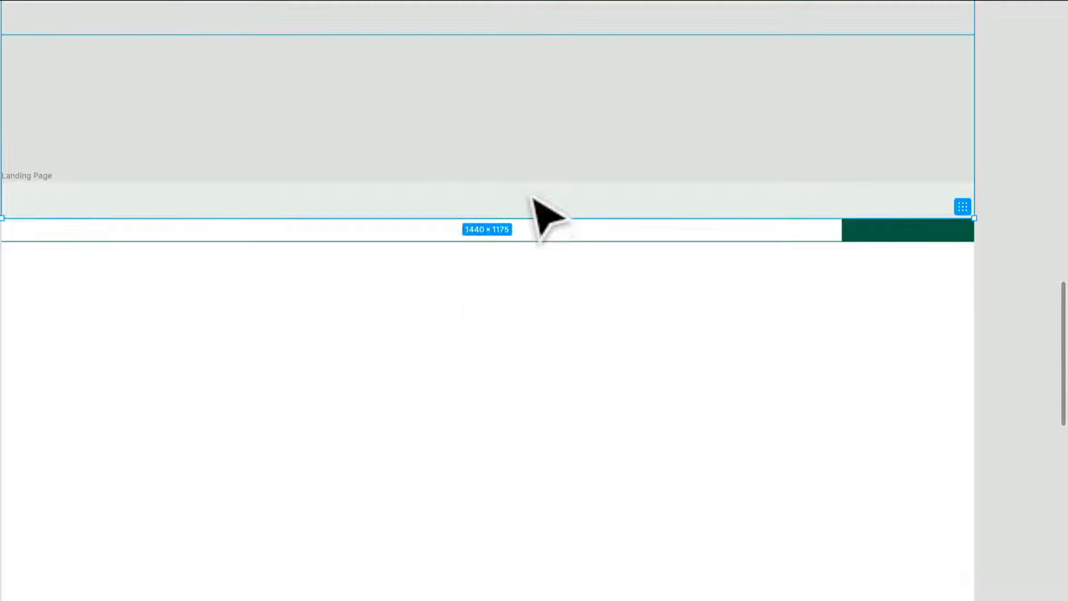
{"action": "right_click", "coordinate": [520, 199]}
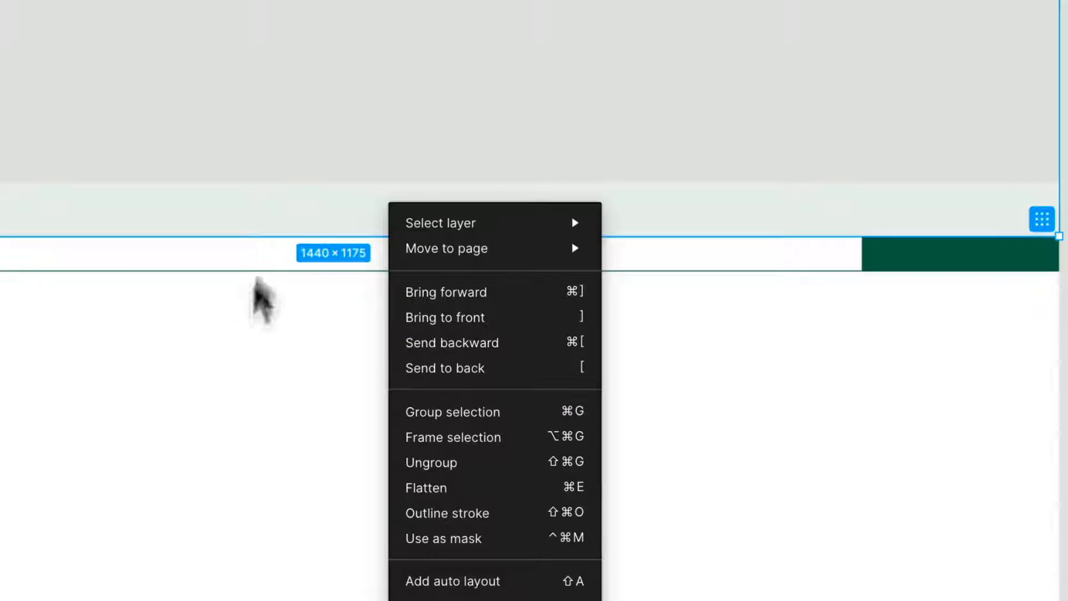
{"action": "key", "text": "Escape"}
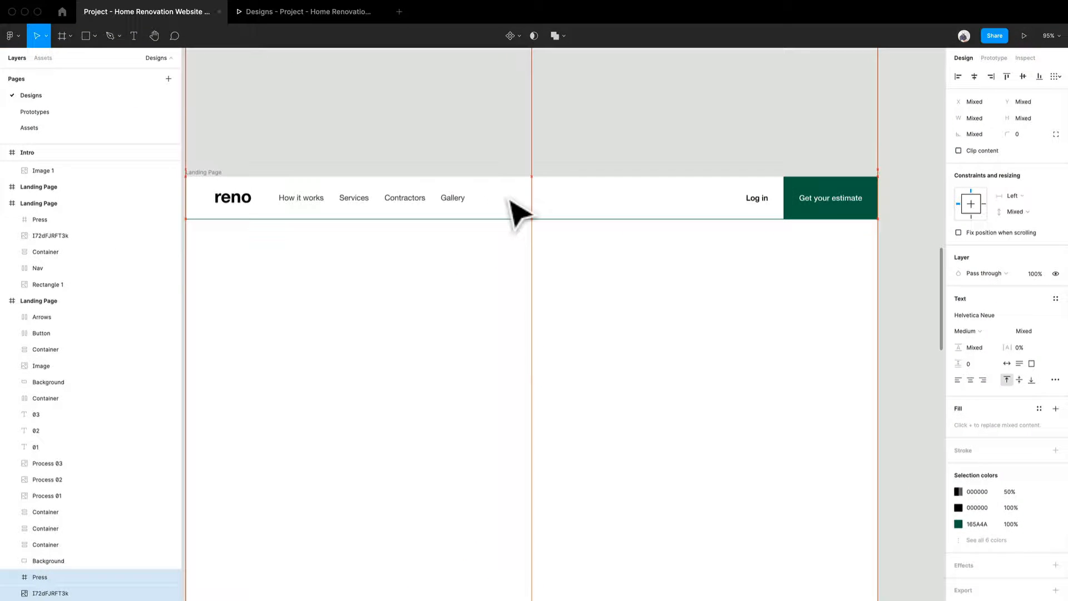
Set the copied page's "Get your estimate" nav button fill to 000000, matching the green Intro frame.
{"action": "scroll", "coordinate": [517, 211], "scroll_direction": "down", "scroll_amount": 5}
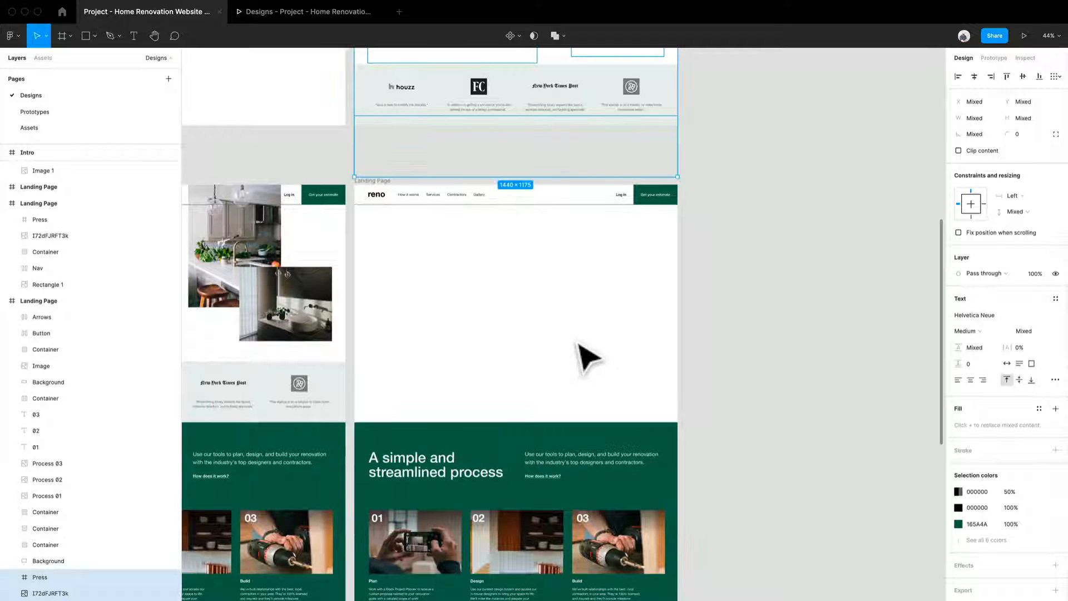
{"action": "left_click", "coordinate": [612, 203]}
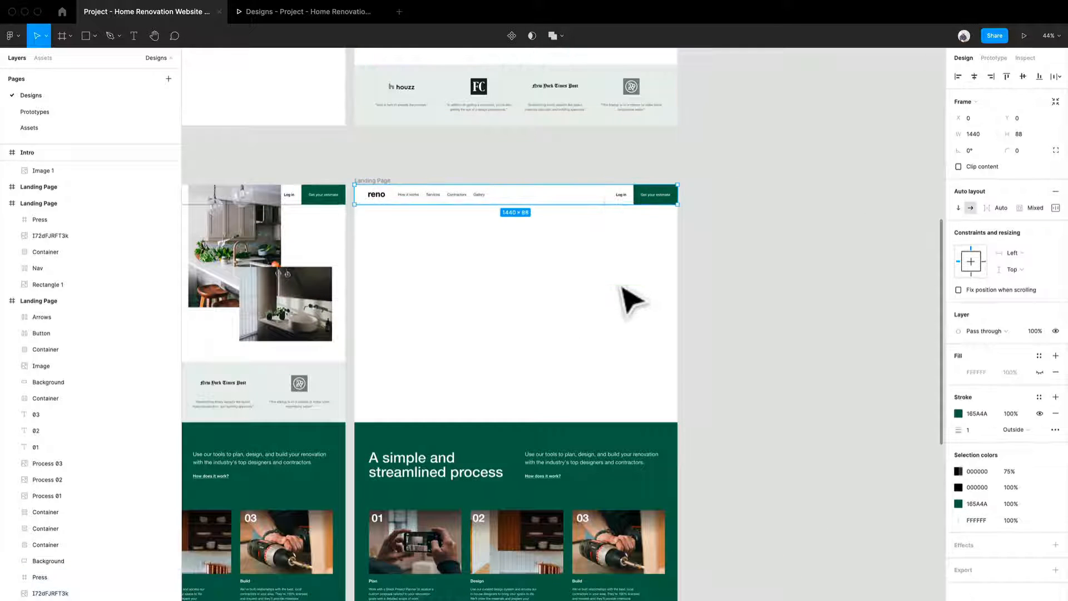
{"action": "scroll", "coordinate": [622, 287], "scroll_direction": "up", "scroll_amount": 6}
{"action": "scroll", "coordinate": [672, 457], "scroll_direction": "up", "scroll_amount": 3}
{"action": "scroll", "coordinate": [671, 457], "scroll_direction": "right", "scroll_amount": 3}
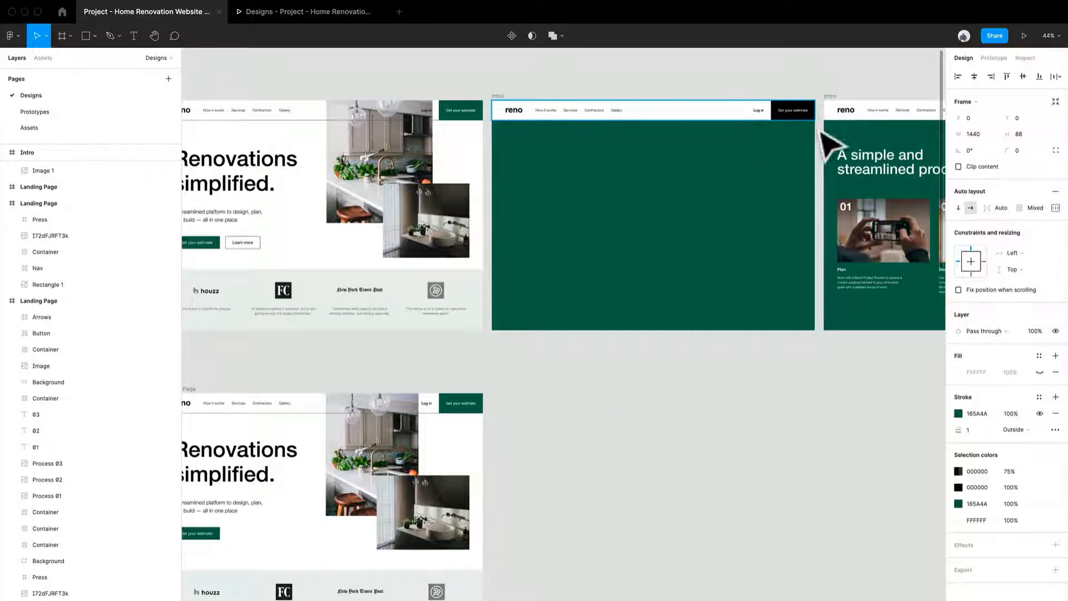
{"action": "scroll", "coordinate": [431, 405], "scroll_direction": "up", "scroll_amount": 6, "text": "ctrl"}
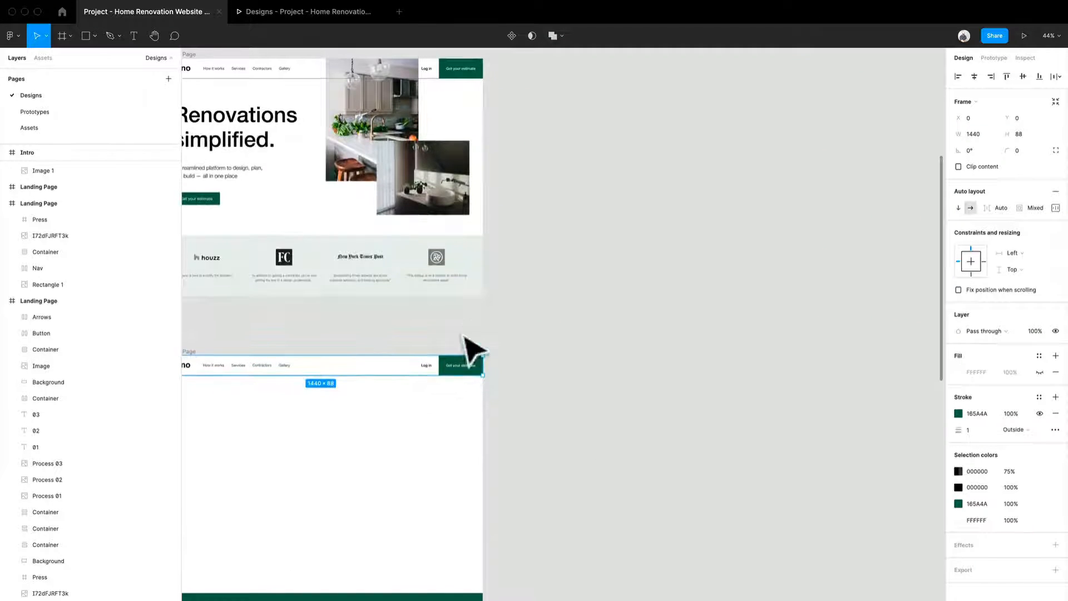
{"action": "left_click", "coordinate": [471, 391]}
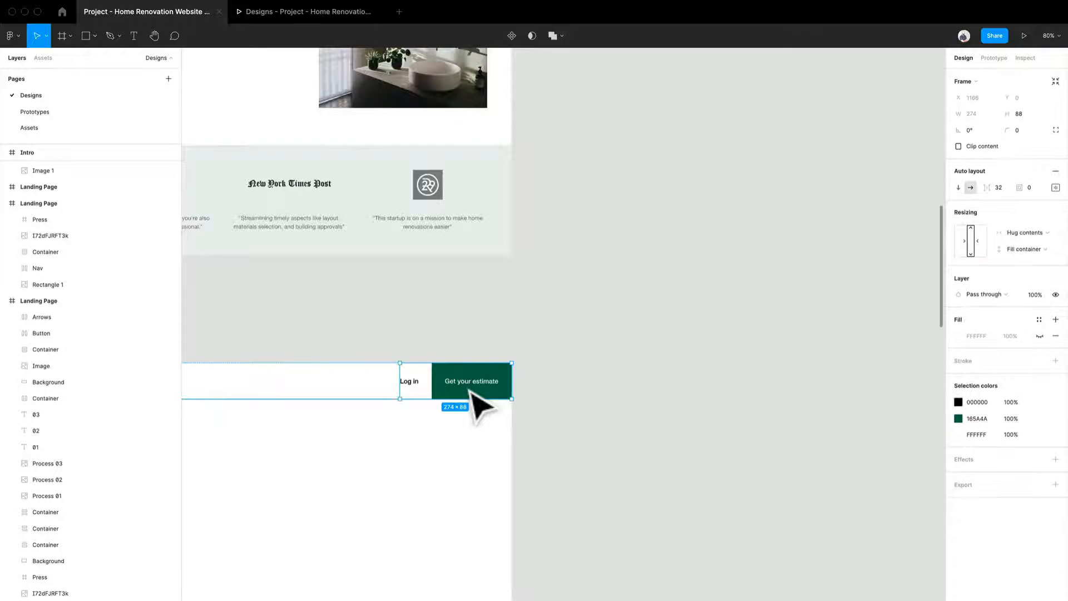
{"action": "left_click", "coordinate": [987, 335]}
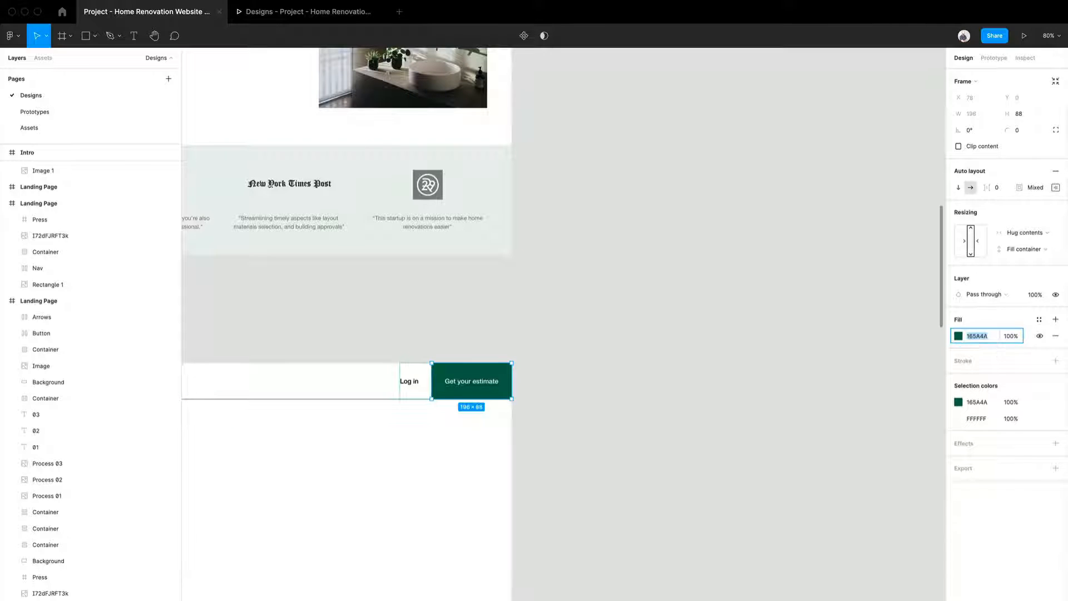
{"action": "type", "text": "000000"}
{"action": "key", "text": "Return"}
{"action": "scroll", "coordinate": [725, 474], "scroll_direction": "left", "scroll_amount": 4}
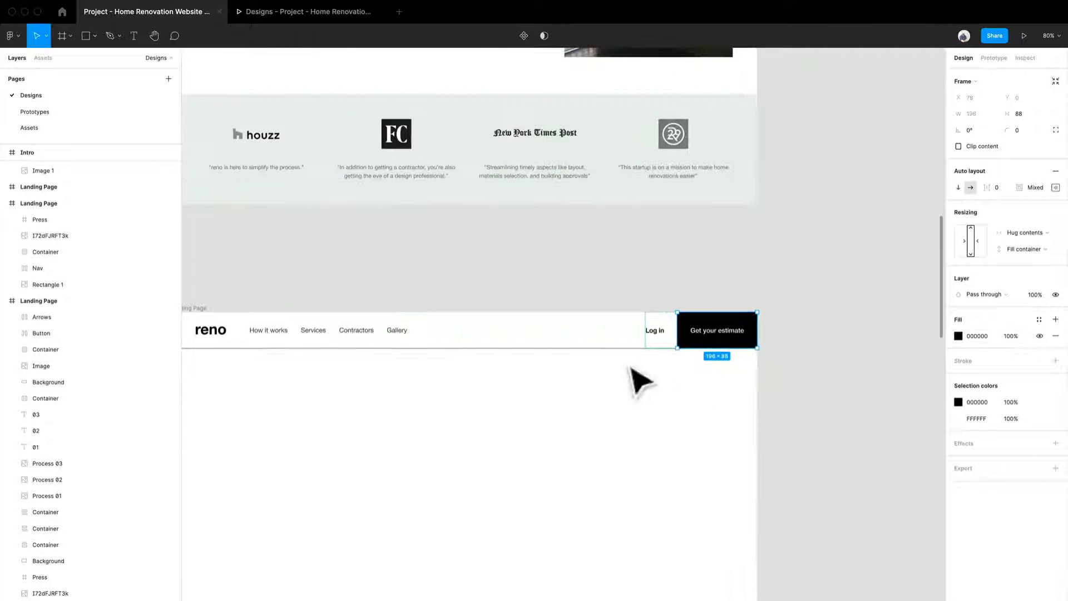
Show the FFFFFF fill on the copied page's nav bar and bring the nav to the front.
{"action": "left_click", "coordinate": [522, 341]}
{"action": "scroll", "coordinate": [537, 370], "scroll_direction": "left", "scroll_amount": 3}
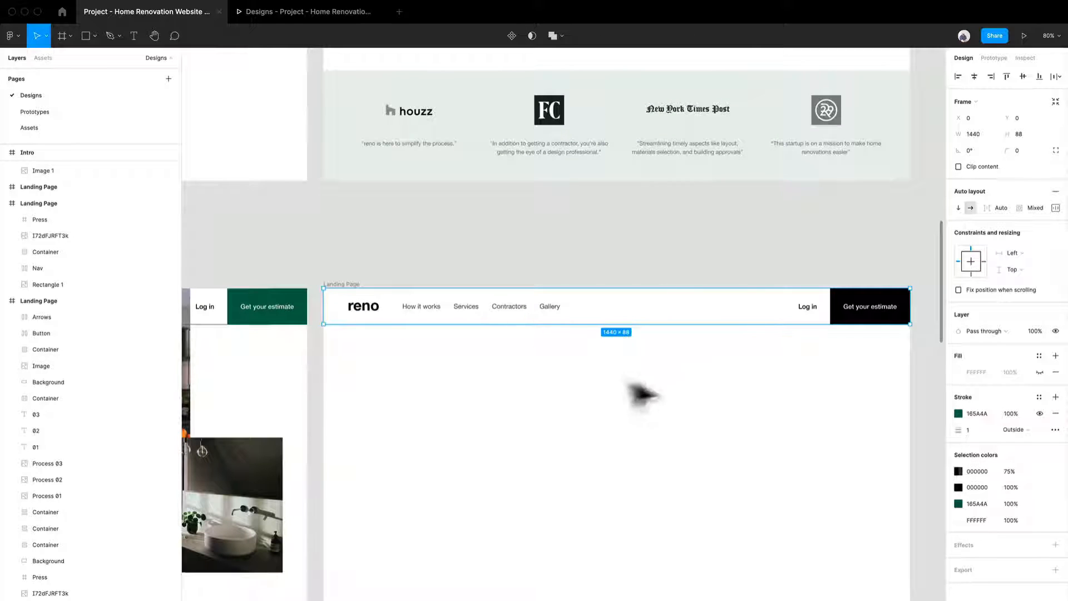
{"action": "left_click_drag", "start_coordinate": [767, 443], "coordinate": [666, 424]}
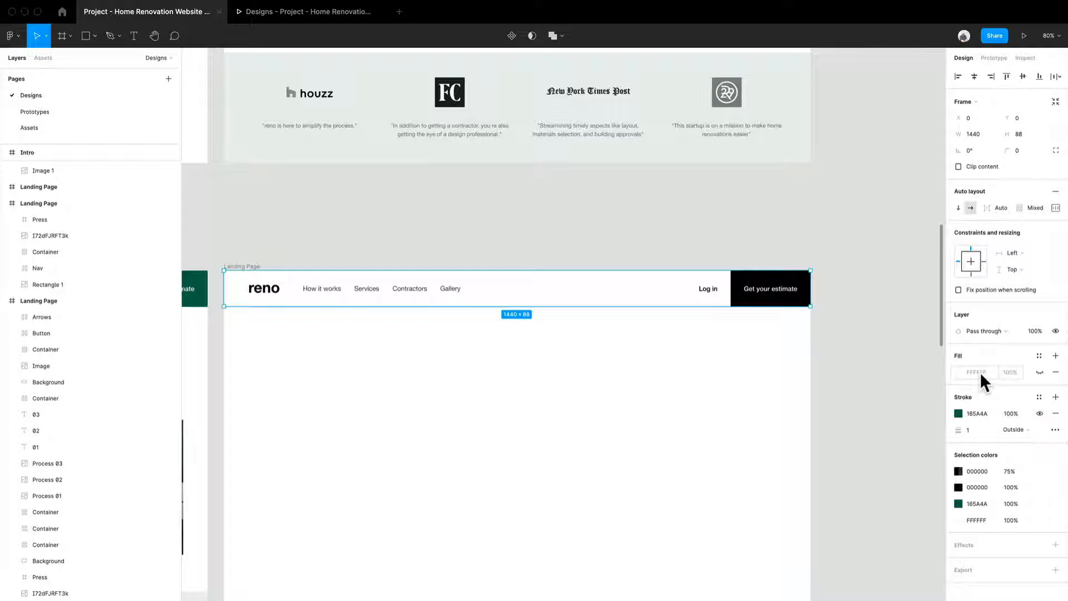
{"action": "left_click", "coordinate": [1040, 372]}
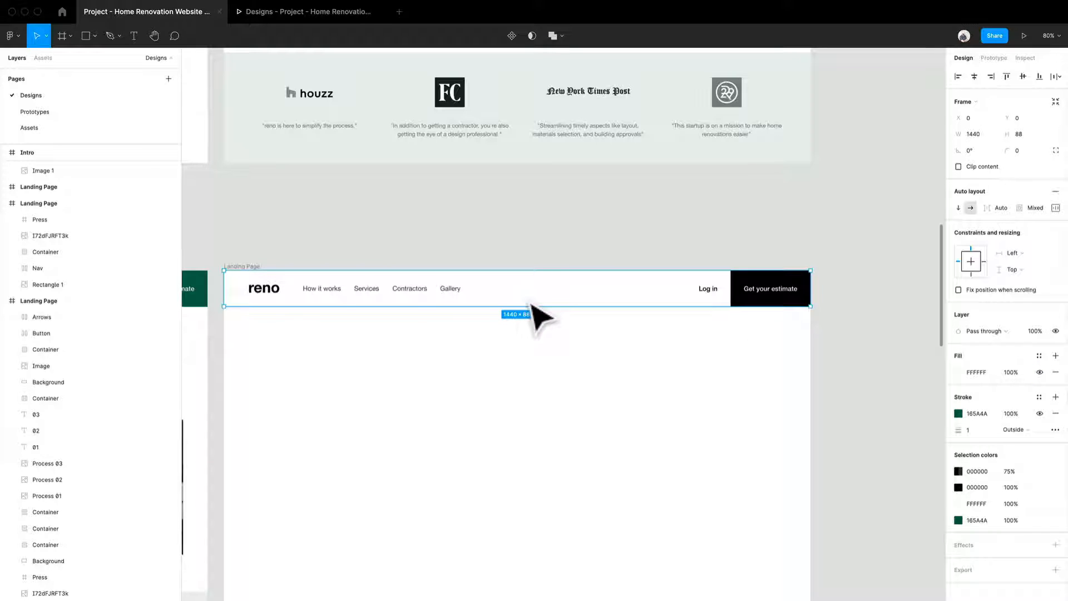
{"action": "right_click", "coordinate": [613, 295]}
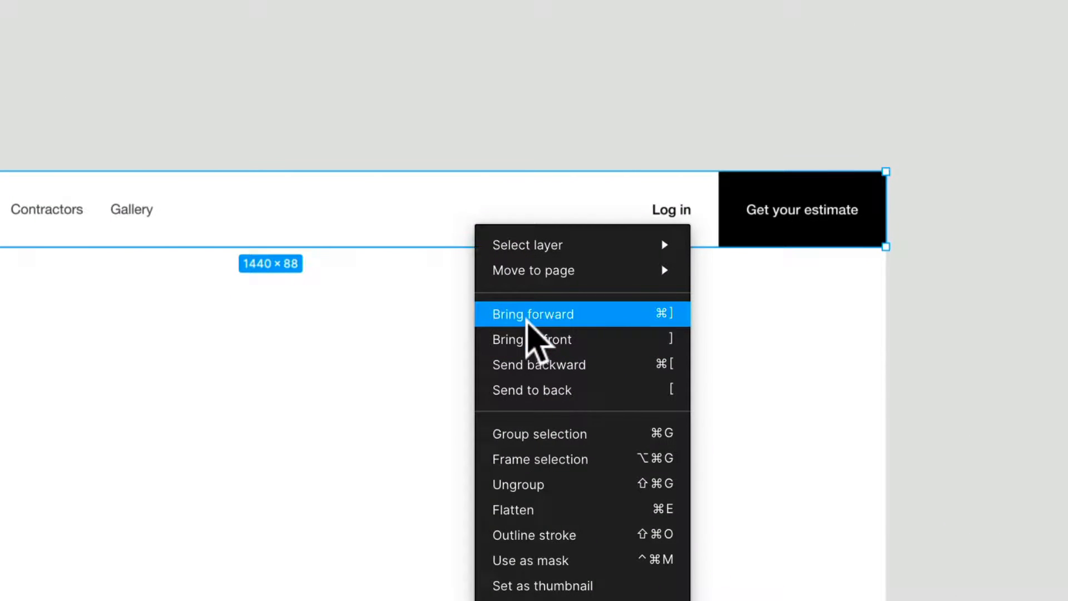
{"action": "left_click", "coordinate": [526, 320]}
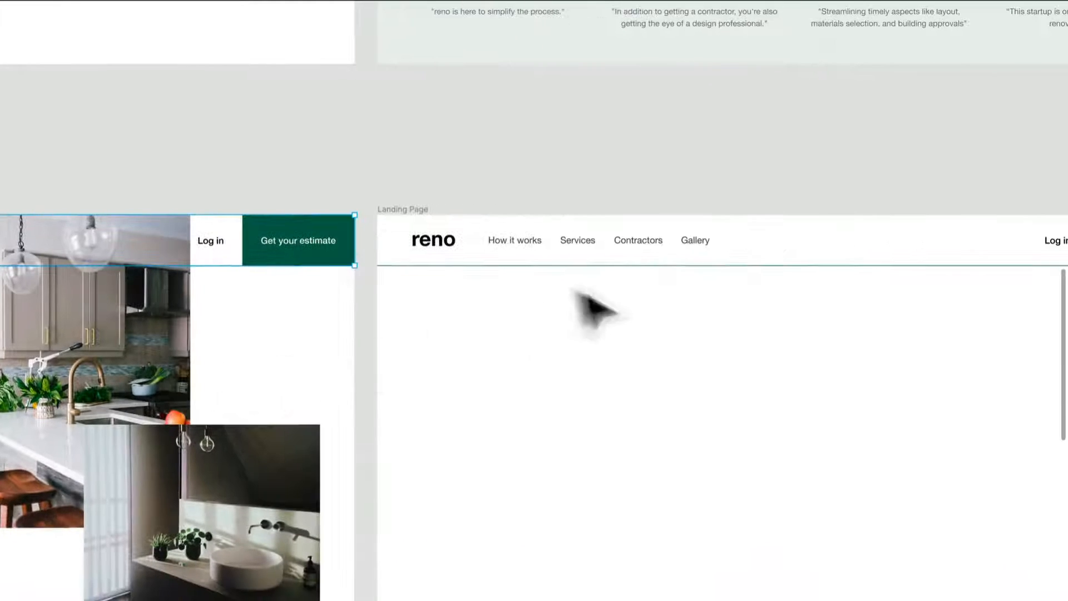
Bring the original shortened page's nav bar to the front and fix its position when scrolling.
{"action": "right_click", "coordinate": [304, 254]}
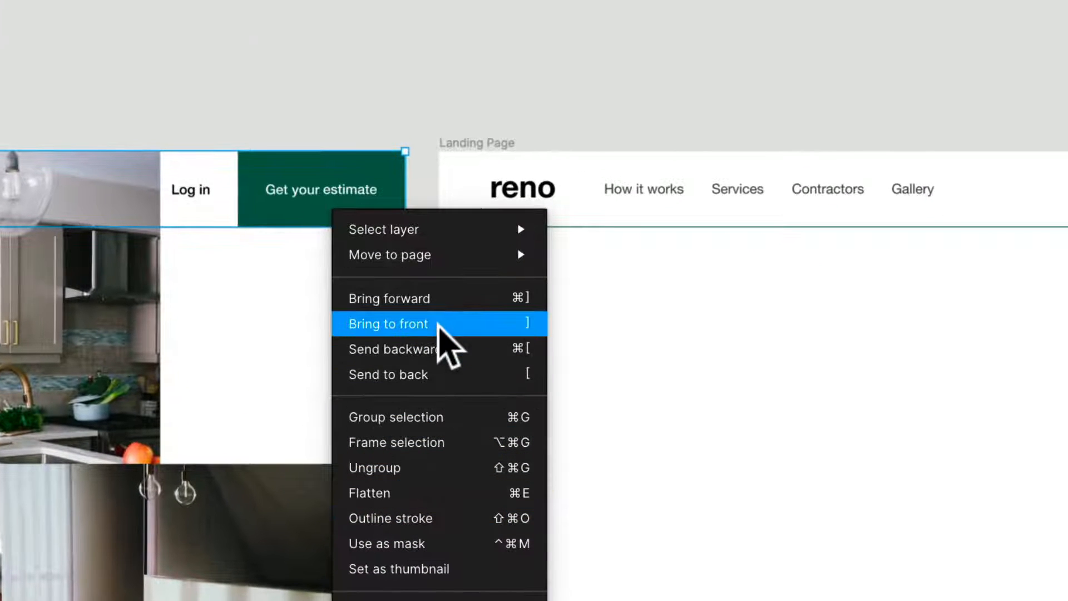
{"action": "left_click", "coordinate": [437, 324]}
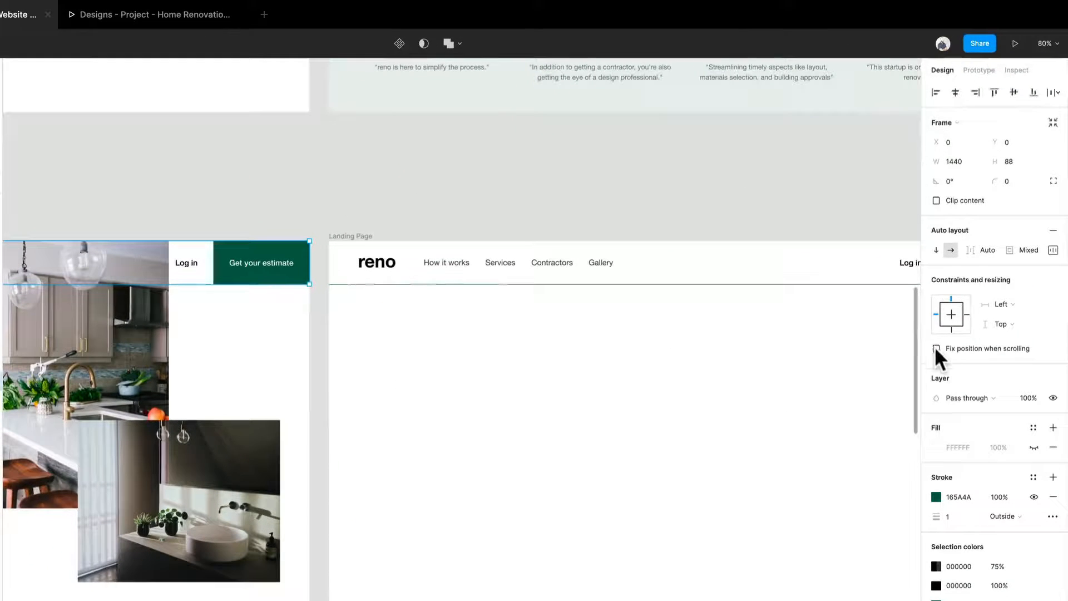
{"action": "scroll", "coordinate": [417, 382], "scroll_direction": "down", "scroll_amount": 3}
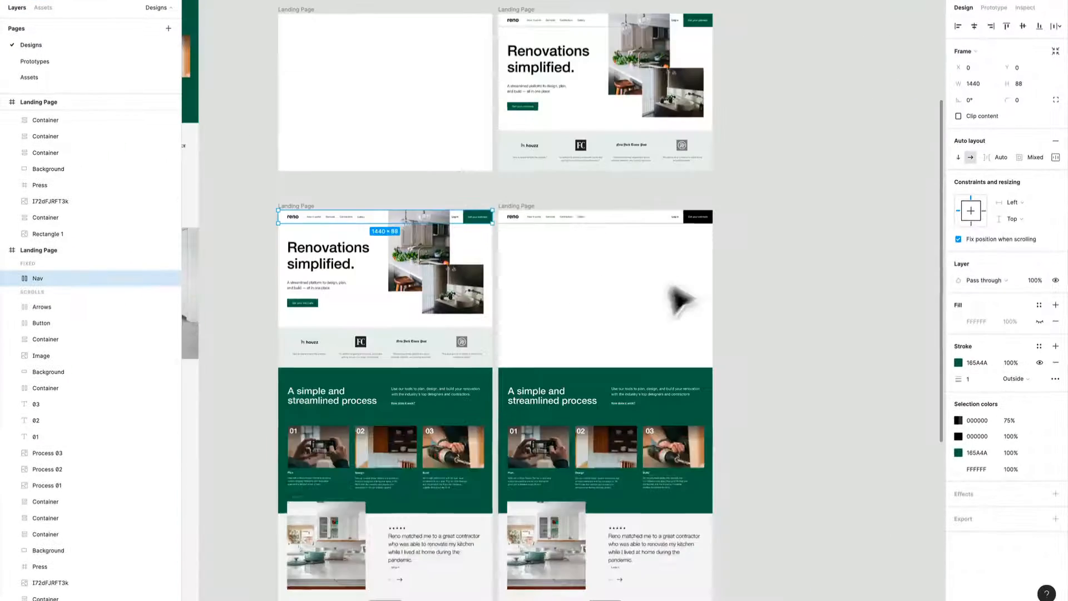
Move the copied page's green process background up to Y 0, aligned with the frame's upper edge behind the nav.
{"action": "left_click_drag", "start_coordinate": [678, 300], "coordinate": [523, 400]}
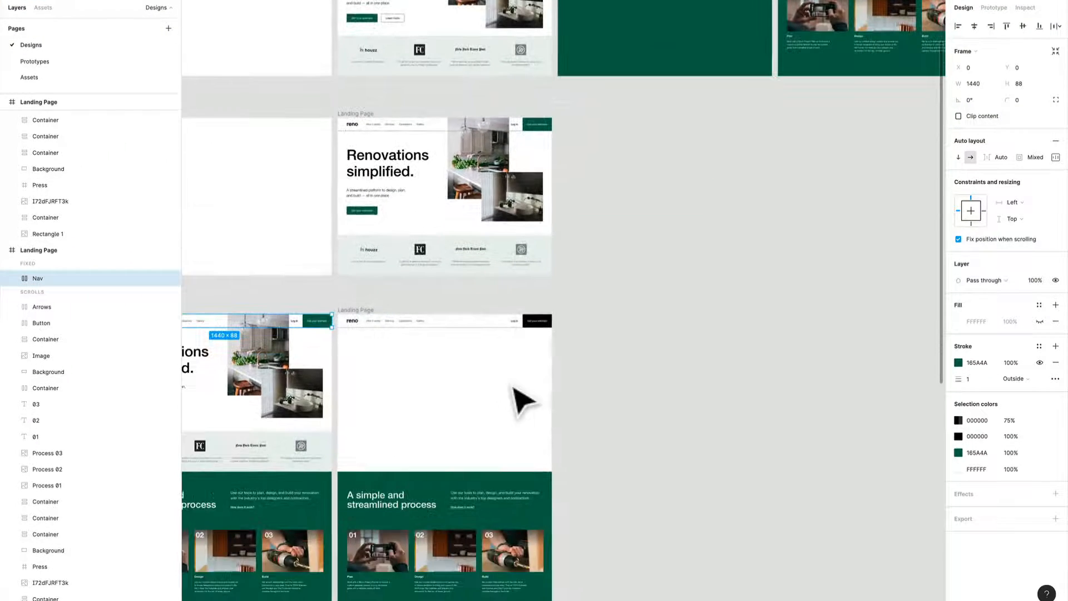
{"action": "left_click", "coordinate": [449, 486]}
{"action": "left_click_drag", "start_coordinate": [445, 489], "coordinate": [445, 332]}
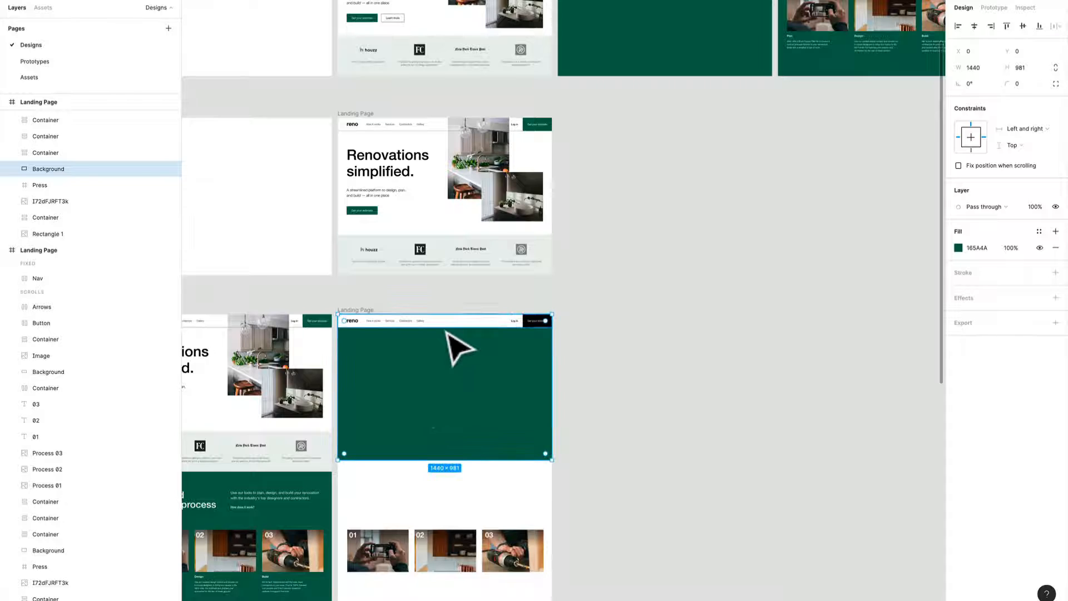
{"action": "scroll", "coordinate": [439, 389], "scroll_direction": "down", "scroll_amount": 5}
{"action": "scroll", "coordinate": [422, 423], "scroll_direction": "up", "scroll_amount": 2}
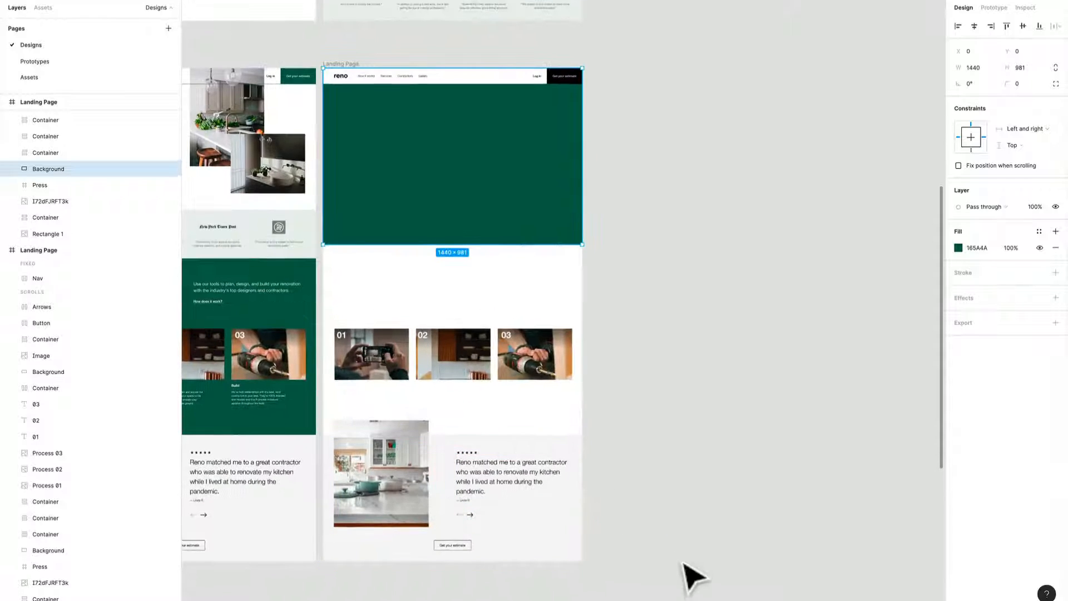
Shift the copied page's process and testimonial layers up slightly, and extend the green background to 1440 × 1073.
{"action": "left_click_drag", "start_coordinate": [676, 559], "coordinate": [332, 278]}
{"action": "mouse_move", "coordinate": [364, 483]}
{"action": "left_mouse_down"}
{"action": "mouse_move", "coordinate": [364, 442]}
{"action": "mouse_move", "coordinate": [366, 481]}
{"action": "left_mouse_up"}
{"action": "left_click", "coordinate": [395, 196]}
{"action": "left_click_drag", "start_coordinate": [400, 243], "coordinate": [402, 256]}
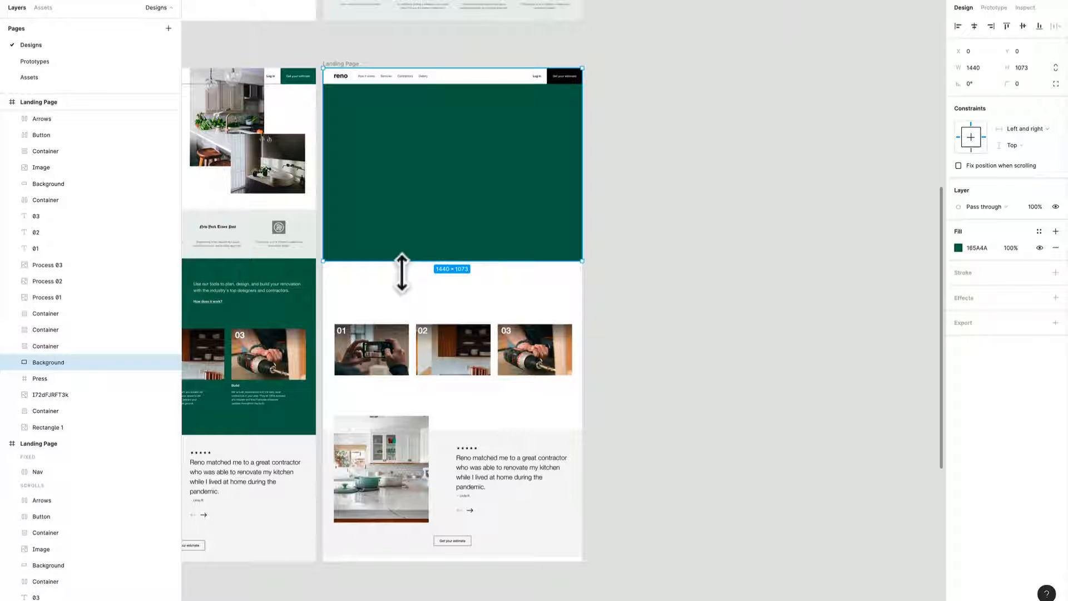
{"action": "left_click", "coordinate": [664, 242]}
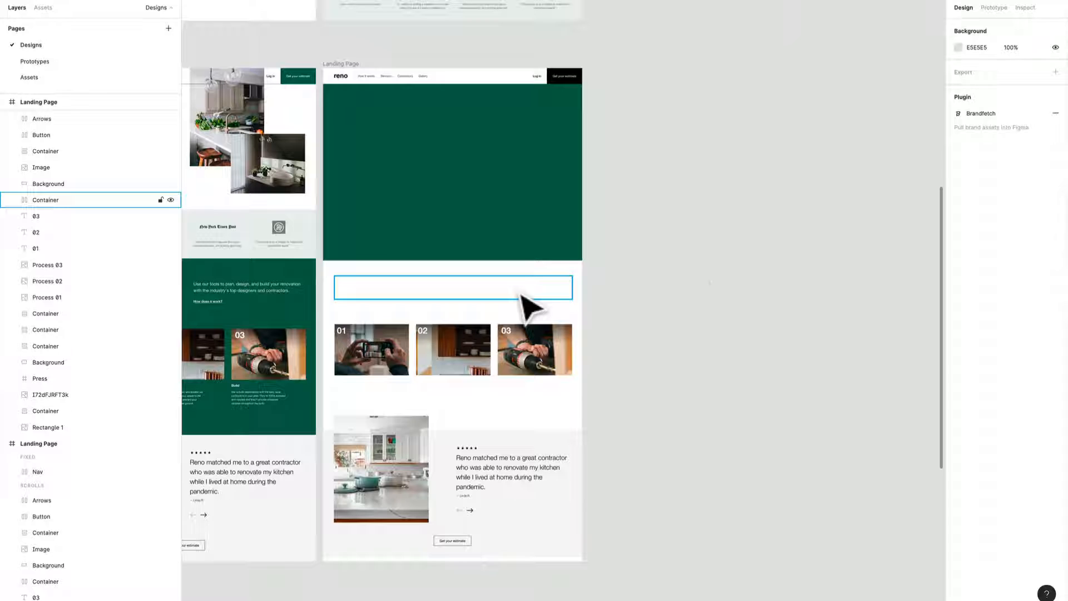
{"action": "scroll", "coordinate": [715, 290], "scroll_direction": "down", "scroll_amount": 5}
{"action": "left_click_drag", "start_coordinate": [758, 306], "coordinate": [642, 450]}
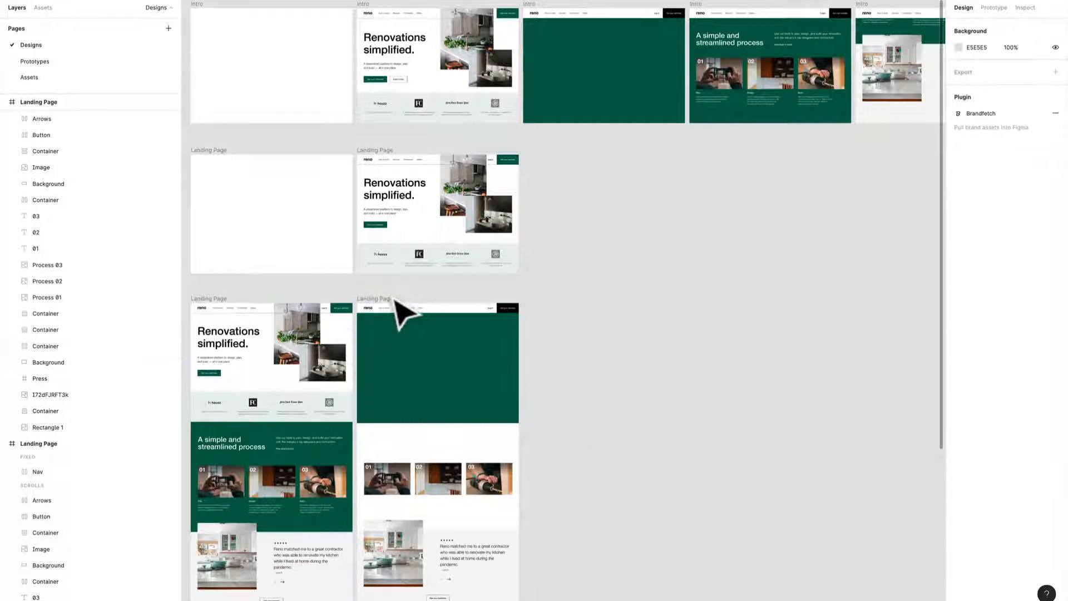
Duplicate the green-background landing page frame to its right, aligned in the same row at X -1775.
{"action": "left_click_drag", "start_coordinate": [395, 308], "coordinate": [562, 327]}
{"action": "scroll", "coordinate": [572, 357], "scroll_direction": "down", "scroll_amount": 5}
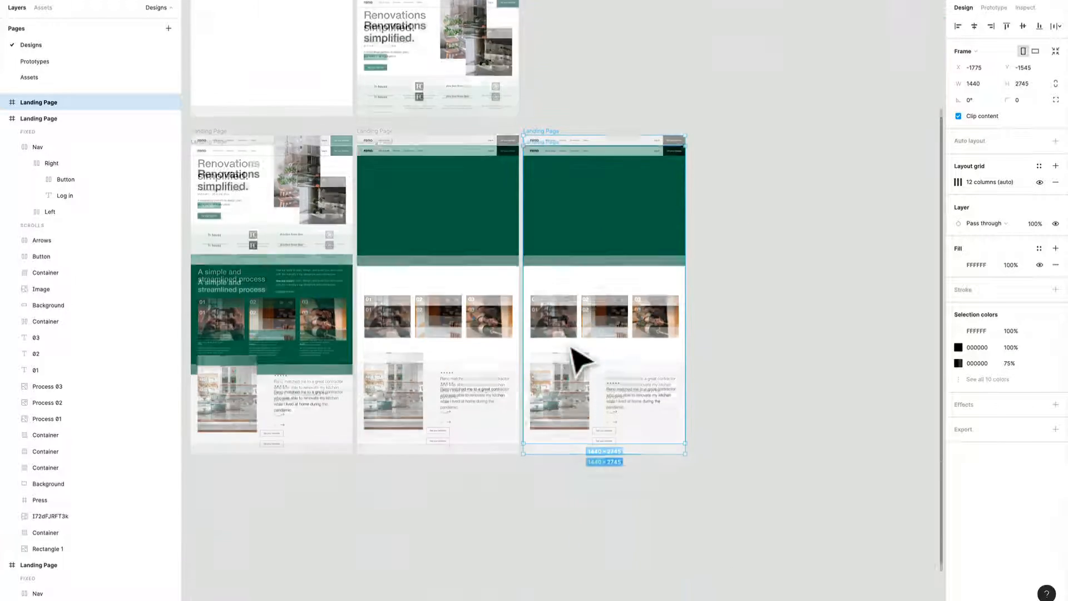
{"action": "scroll", "coordinate": [609, 320], "scroll_direction": "up", "scroll_amount": 3}
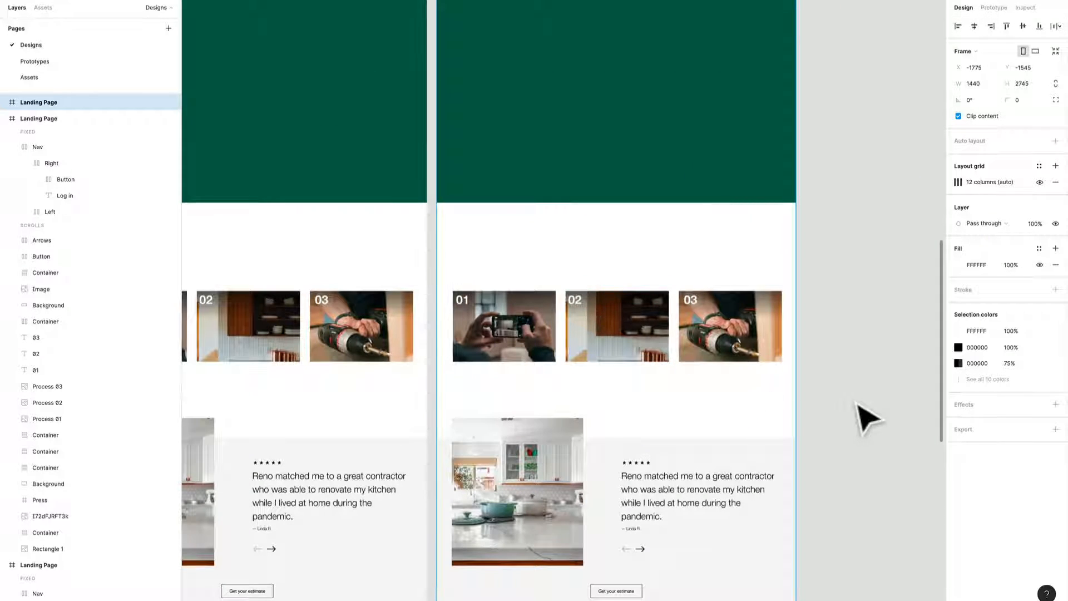
Move the new copy's process heading, numbered images and captions up onto the green background, nudging them into their final vertical position.
{"action": "left_click_drag", "start_coordinate": [850, 396], "coordinate": [466, 220]}
{"action": "left_click_drag", "start_coordinate": [511, 359], "coordinate": [506, 148]}
{"action": "scroll", "coordinate": [513, 170], "scroll_direction": "up", "scroll_amount": 3}
{"action": "scroll", "coordinate": [511, 167], "scroll_direction": "down", "scroll_amount": 6}
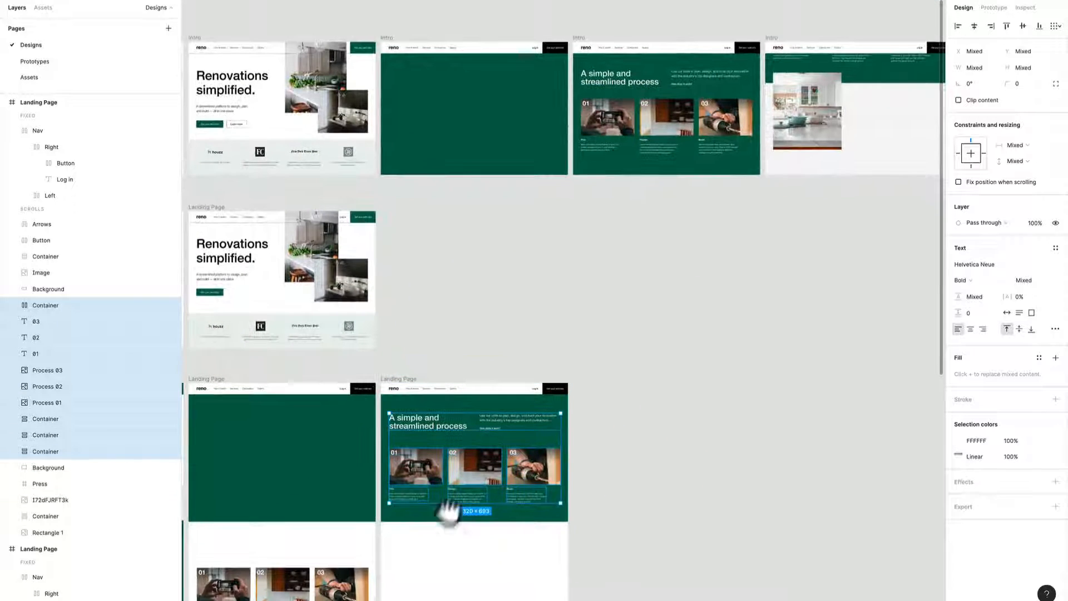
{"action": "left_click_drag", "start_coordinate": [448, 510], "coordinate": [480, 452]}
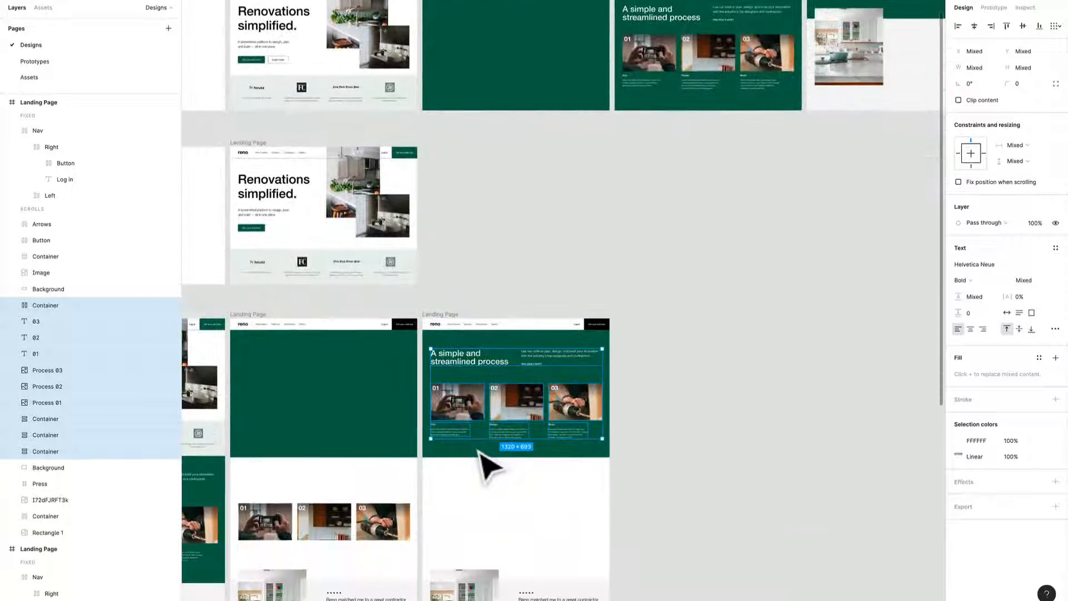
{"action": "key", "text": "shift+Up"}
{"action": "key", "text": "shift+Up"}
{"action": "key", "text": "shift+Up"}
{"action": "key", "text": "shift+Down"}
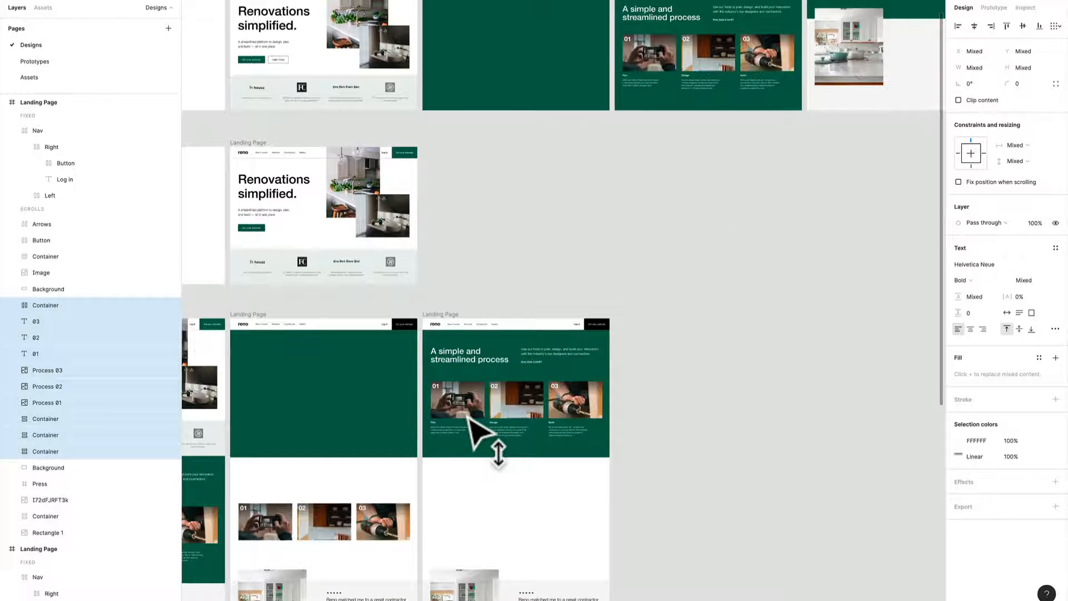
Move the same page's kitchen image and testimonial section up closer to the green background's lower edge.
{"action": "scroll", "coordinate": [470, 420], "scroll_direction": "down", "scroll_amount": 5}
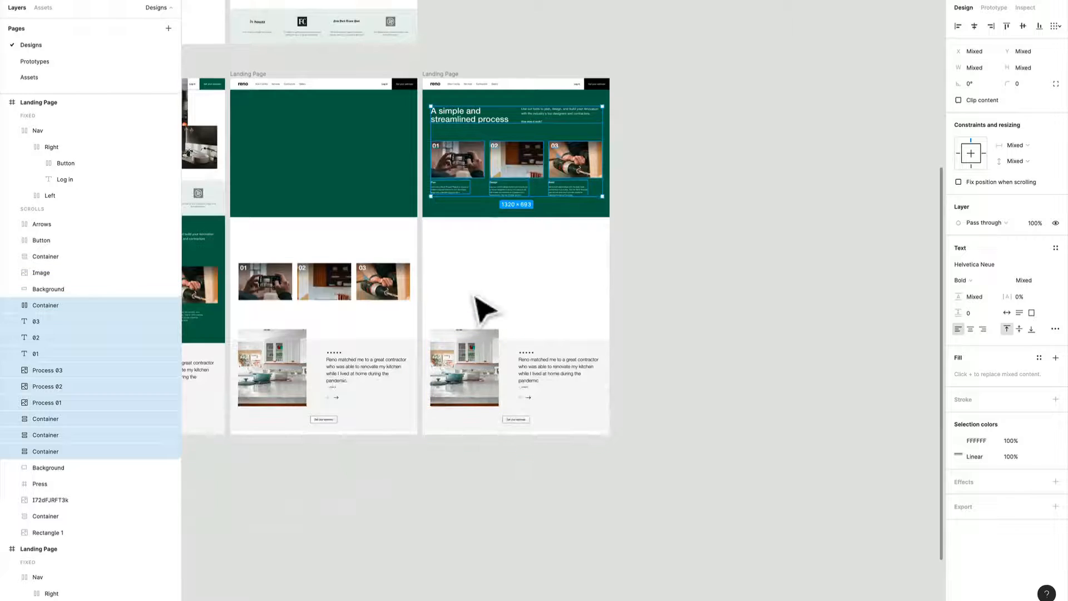
{"action": "left_click_drag", "start_coordinate": [467, 287], "coordinate": [572, 465]}
{"action": "left_click_drag", "start_coordinate": [492, 406], "coordinate": [509, 315]}
{"action": "right_click", "coordinate": [504, 404]}
{"action": "left_click", "coordinate": [798, 356]}
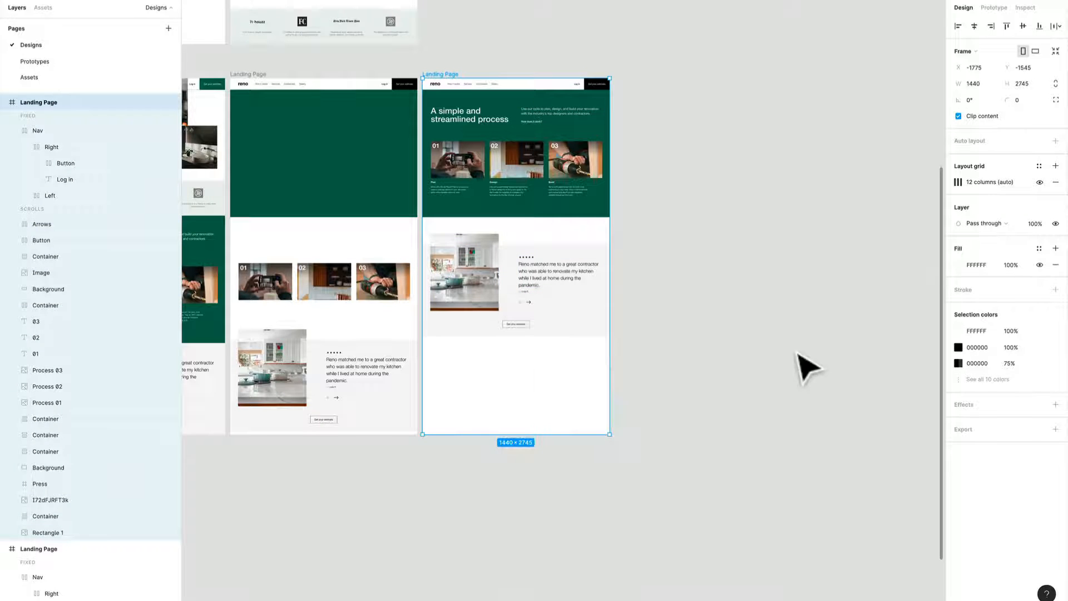
Duplicate the finished process page frame to its right, aligned in the same row at X -295.
{"action": "left_click_drag", "start_coordinate": [797, 355], "coordinate": [565, 534]}
{"action": "scroll", "coordinate": [556, 532], "scroll_direction": "down", "scroll_amount": 1}
{"action": "scroll", "coordinate": [567, 539], "scroll_direction": "down", "scroll_amount": 1}
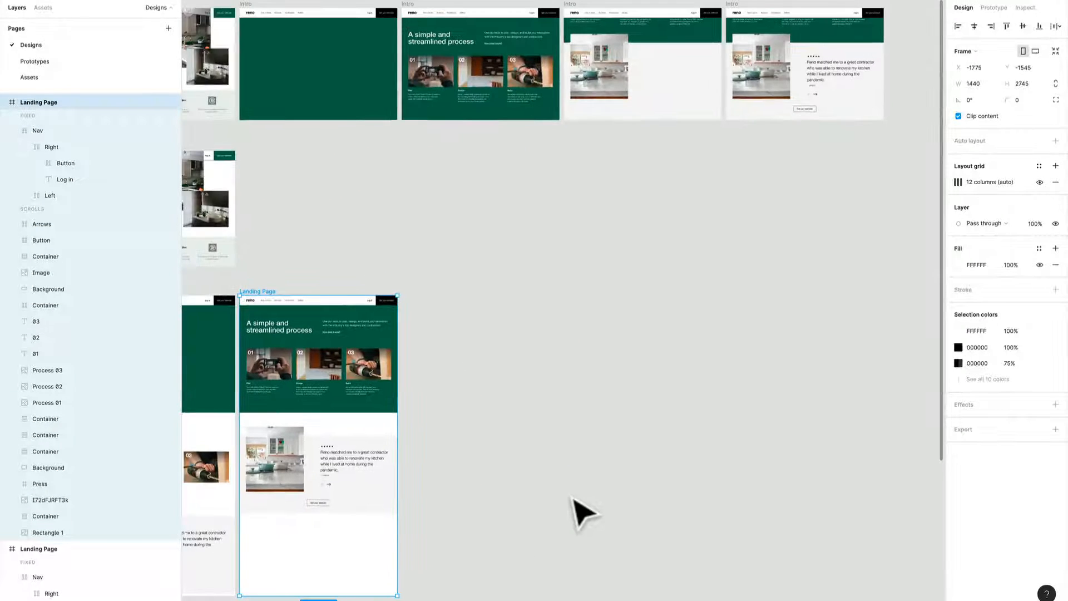
{"action": "left_click", "coordinate": [469, 460]}
{"action": "left_click_drag", "start_coordinate": [469, 460], "coordinate": [658, 417]}
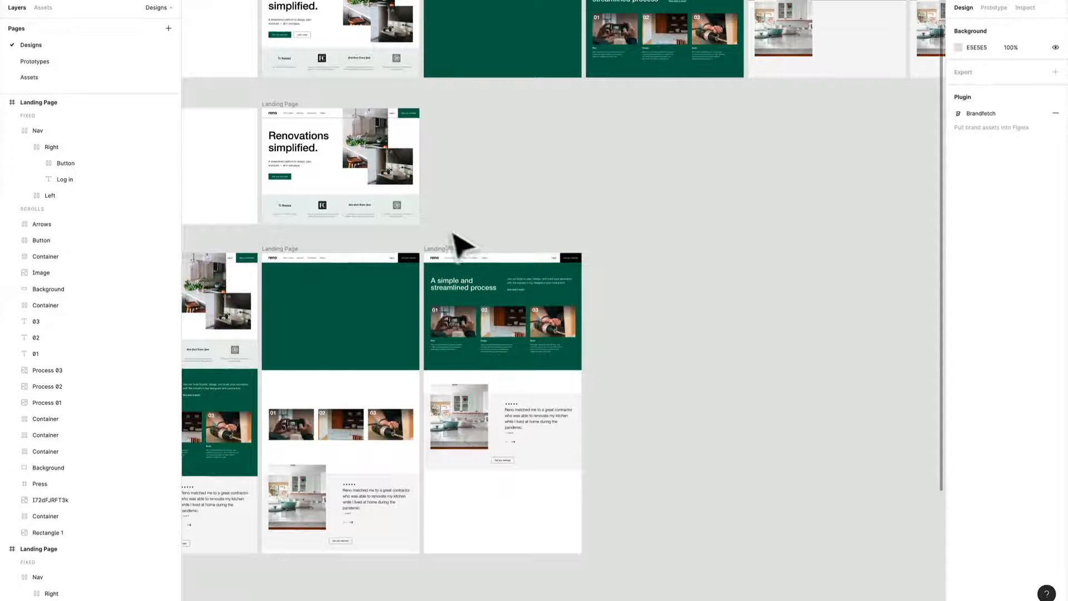
{"action": "left_click", "coordinate": [456, 251]}
{"action": "left_click_drag", "start_coordinate": [465, 256], "coordinate": [622, 252]}
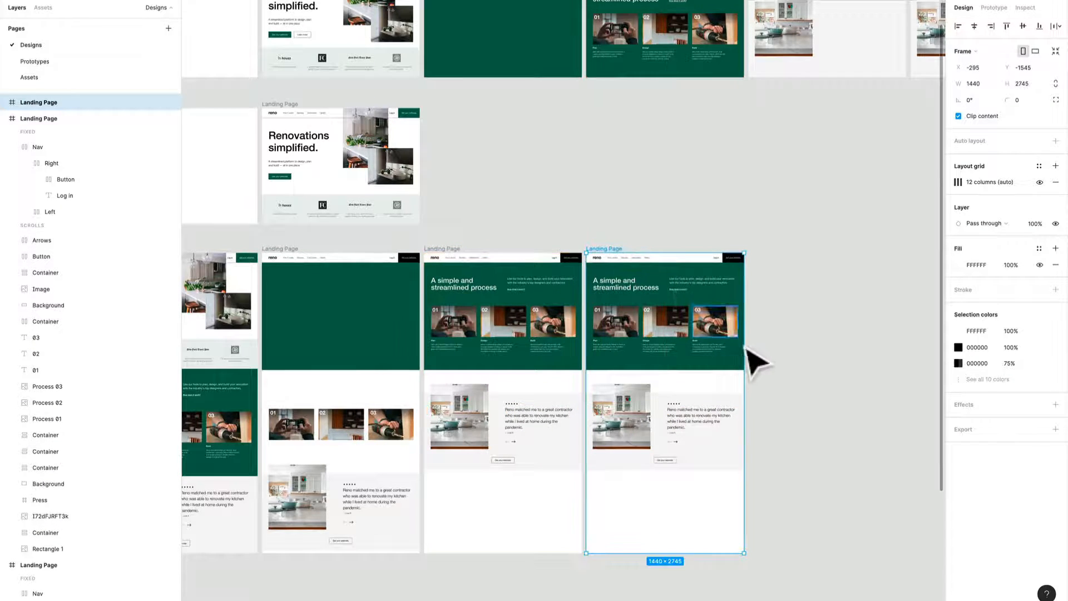
Compare the newest page copy with the scroll states of the Intro frames above it.
{"action": "scroll", "coordinate": [745, 347], "scroll_direction": "up", "scroll_amount": 3}
{"action": "scroll", "coordinate": [786, 417], "scroll_direction": "up", "scroll_amount": 3}
{"action": "scroll", "coordinate": [565, 491], "scroll_direction": "down", "scroll_amount": 3}
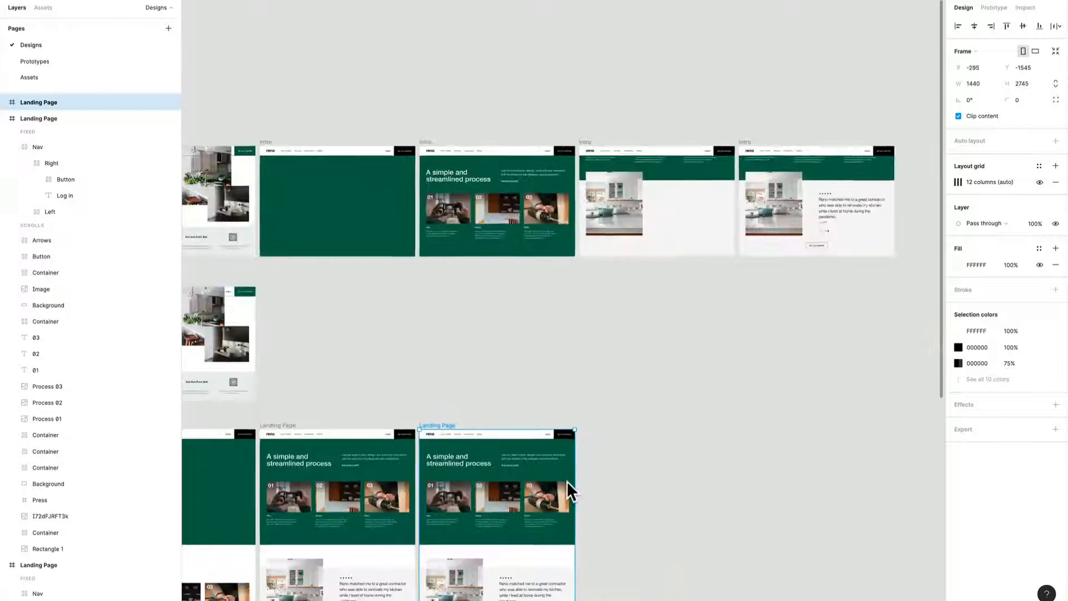
{"action": "scroll", "coordinate": [566, 481], "scroll_direction": "up", "scroll_amount": 3}
{"action": "scroll", "coordinate": [560, 499], "scroll_direction": "down", "scroll_amount": 3}
{"action": "scroll", "coordinate": [559, 499], "scroll_direction": "left", "scroll_amount": 2}
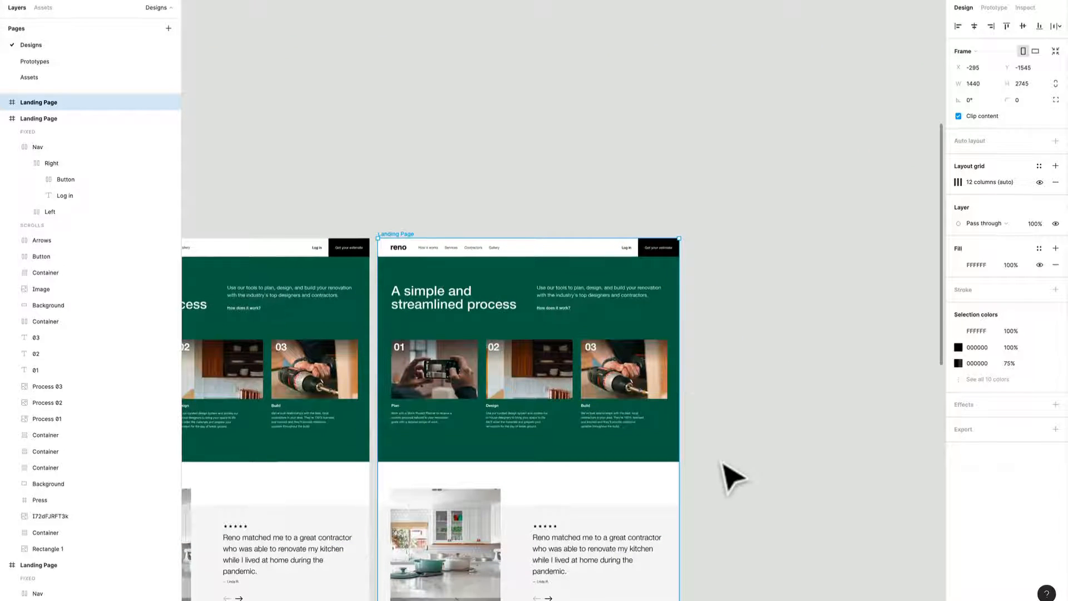
{"action": "scroll", "coordinate": [728, 472], "scroll_direction": "up", "scroll_amount": 3}
{"action": "scroll", "coordinate": [729, 472], "scroll_direction": "down", "scroll_amount": 3}
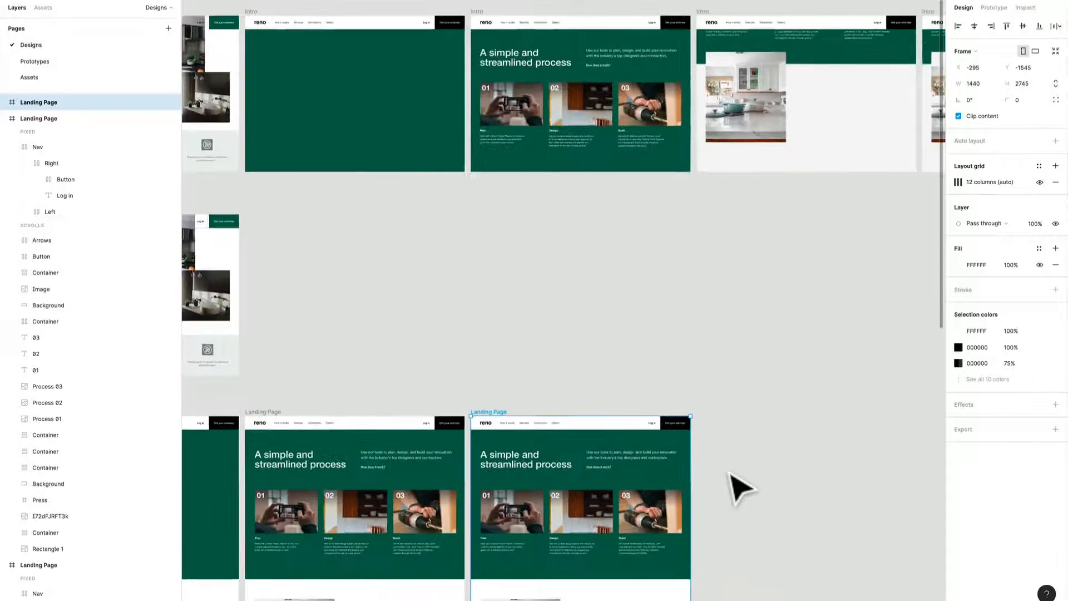
{"action": "scroll", "coordinate": [728, 473], "scroll_direction": "up", "scroll_amount": 3}
{"action": "scroll", "coordinate": [728, 473], "scroll_direction": "down", "scroll_amount": 3}
{"action": "scroll", "coordinate": [735, 456], "scroll_direction": "down", "scroll_amount": 3}
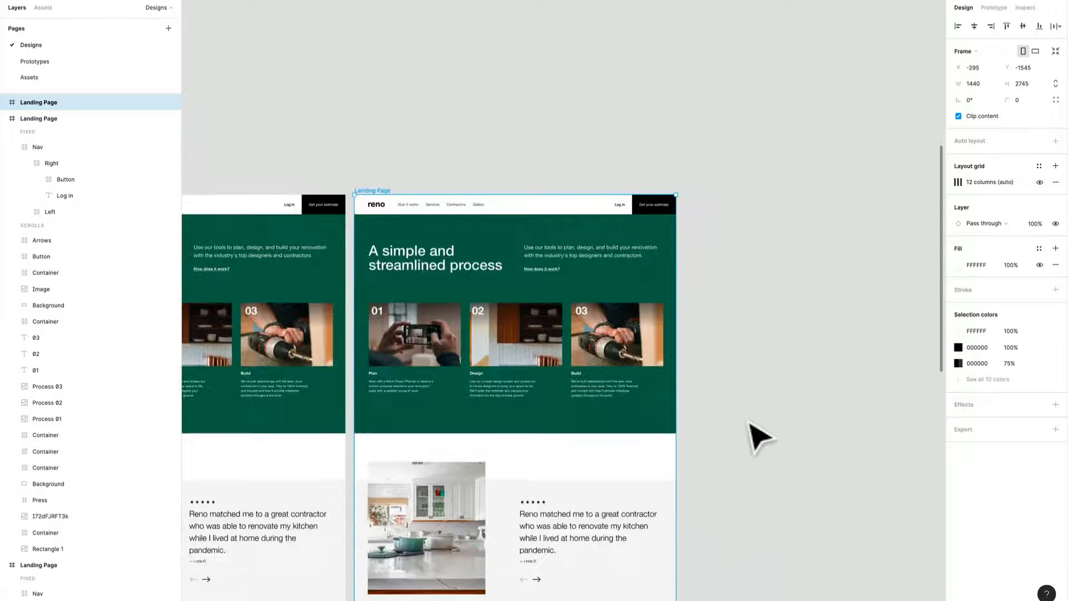
Move the newest copy's green process section up until only its lower captions show below the nav, and raise the kitchen image to Y 251.
{"action": "left_click_drag", "start_coordinate": [748, 421], "coordinate": [370, 245]}
{"action": "left_click_drag", "start_coordinate": [453, 362], "coordinate": [455, 294]}
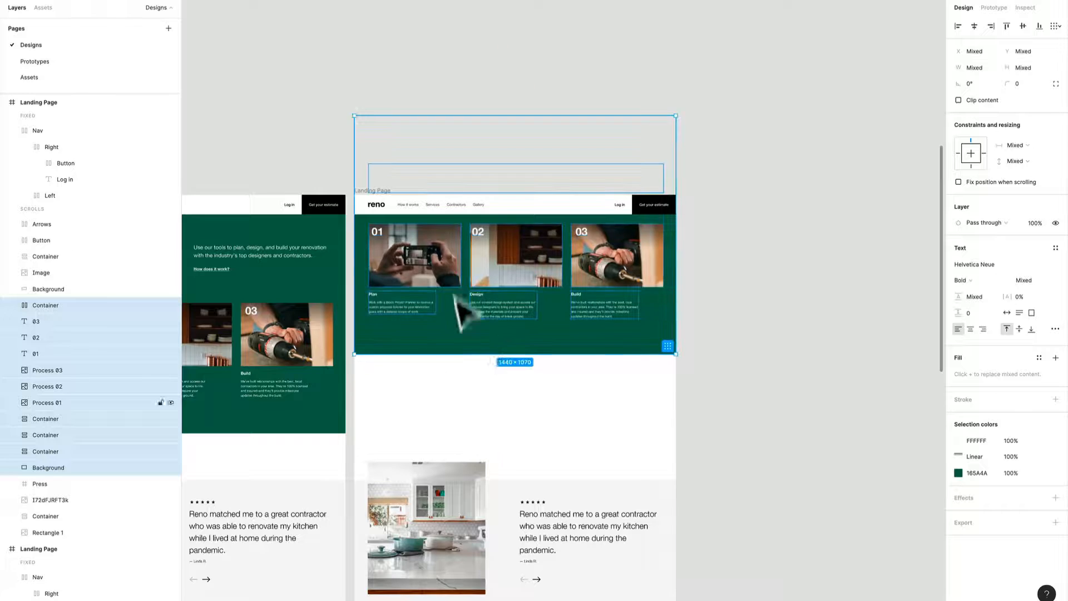
{"action": "left_click_drag", "start_coordinate": [476, 337], "coordinate": [482, 262]}
{"action": "left_click", "coordinate": [443, 498]}
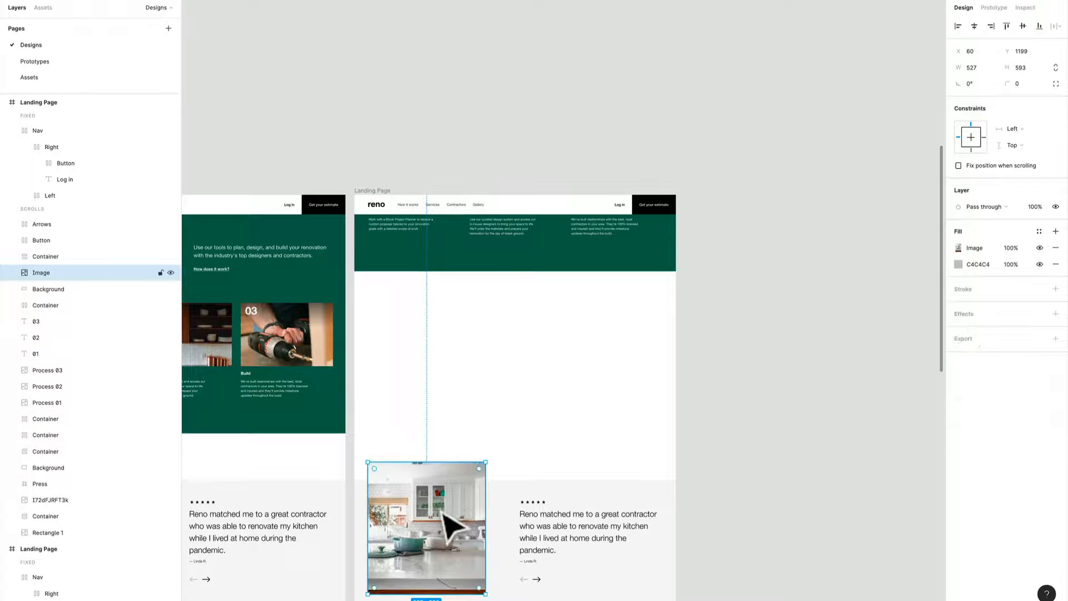
{"action": "left_click_drag", "start_coordinate": [443, 514], "coordinate": [414, 311]}
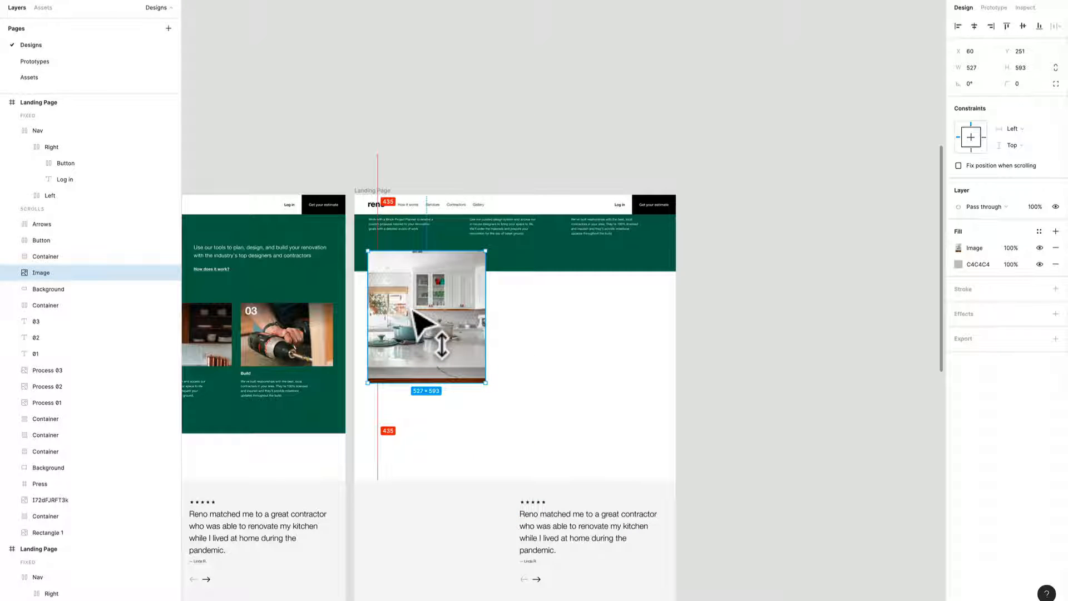
Duplicate the kitchen-image page frame to its right, aligned in the same row at X 1185.
{"action": "scroll", "coordinate": [417, 340], "scroll_direction": "down", "scroll_amount": 5}
{"action": "scroll", "coordinate": [513, 515], "scroll_direction": "up", "scroll_amount": 3}
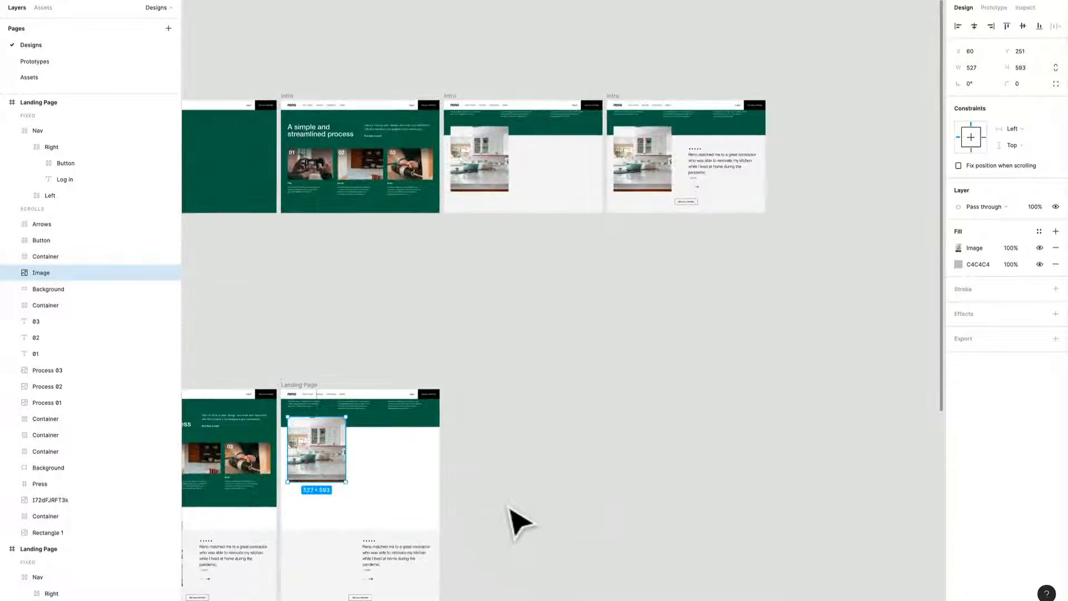
{"action": "left_click_drag", "start_coordinate": [303, 389], "coordinate": [469, 393]}
{"action": "scroll", "coordinate": [529, 501], "scroll_direction": "down", "scroll_amount": 5}
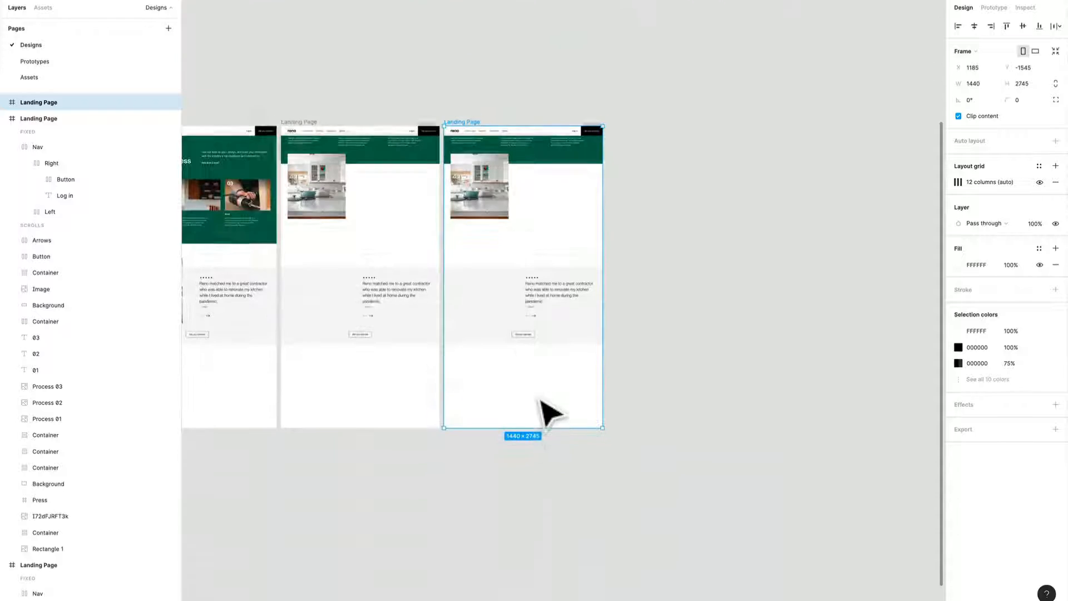
{"action": "scroll", "coordinate": [540, 399], "scroll_direction": "up", "scroll_amount": 5}
{"action": "left_click_drag", "start_coordinate": [549, 371], "coordinate": [528, 542]}
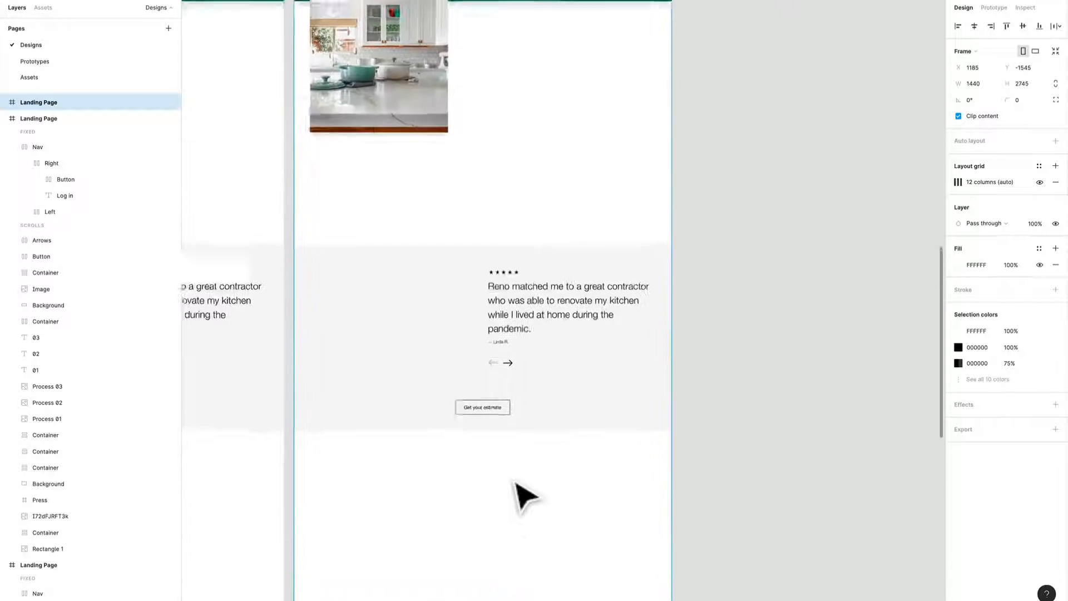
{"action": "scroll", "coordinate": [525, 497], "scroll_direction": "down", "scroll_amount": 4}
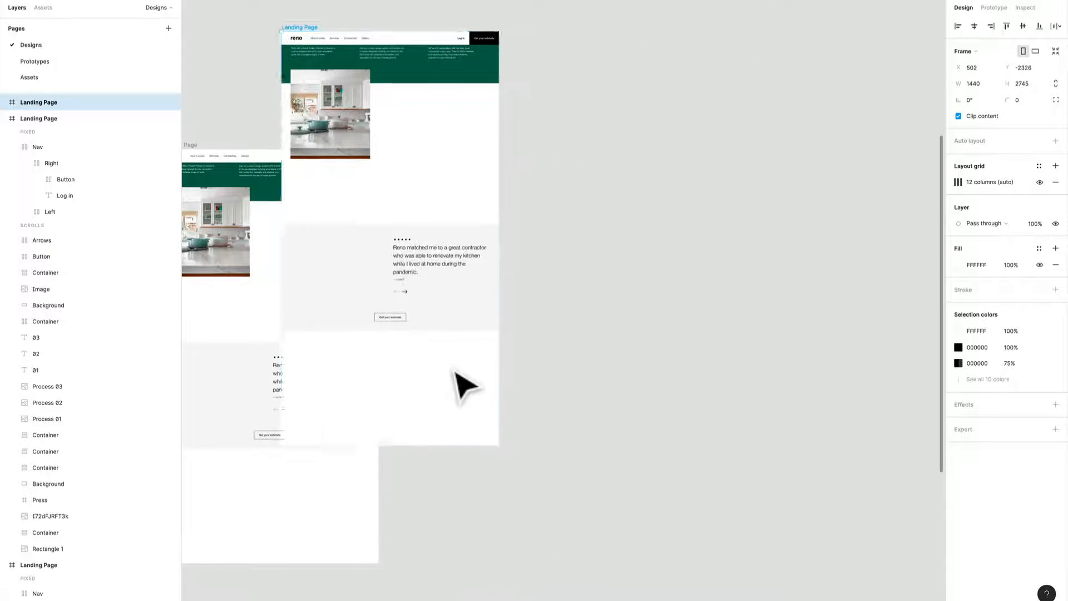
{"action": "left_click", "coordinate": [698, 428]}
Move the last copy's grey background, testimonial text, arrows and estimate button up to meet the green section around the kitchen image.
{"action": "left_click_drag", "start_coordinate": [584, 481], "coordinate": [435, 342]}
{"action": "left_click_drag", "start_coordinate": [450, 401], "coordinate": [499, 281]}
{"action": "scroll", "coordinate": [467, 273], "scroll_direction": "up", "scroll_amount": 5}
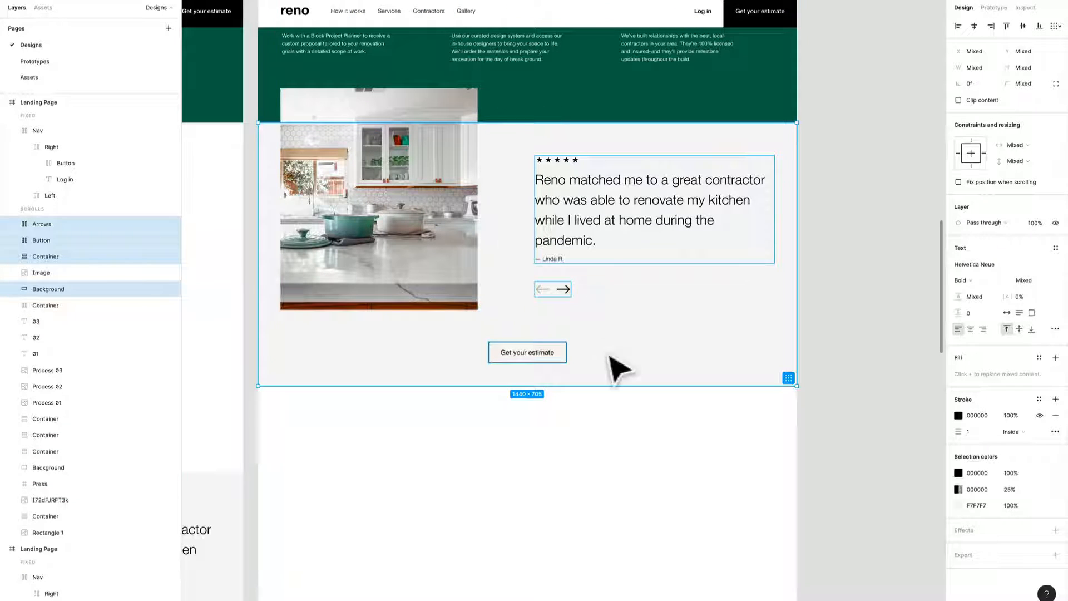
Review the row of landing page copies and their scroll states from the last frame back to the first.
{"action": "scroll", "coordinate": [617, 367], "scroll_direction": "down", "scroll_amount": 4}
{"action": "left_click", "coordinate": [566, 489]}
{"action": "left_click_drag", "start_coordinate": [565, 489], "coordinate": [801, 467]}
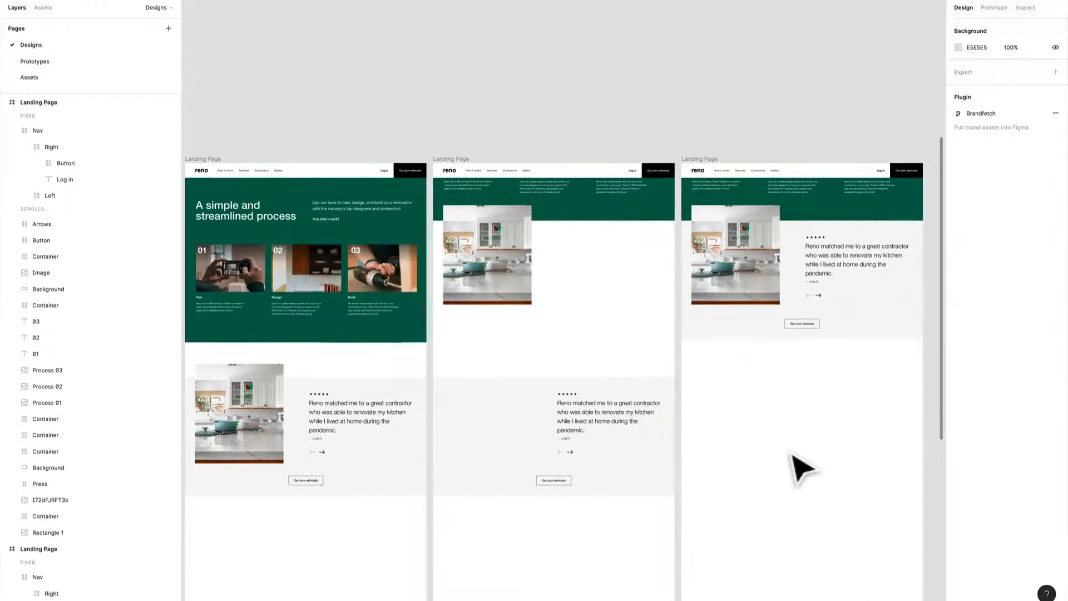
{"action": "left_click", "coordinate": [393, 332]}
{"action": "scroll", "coordinate": [406, 353], "scroll_direction": "up", "scroll_amount": 4}
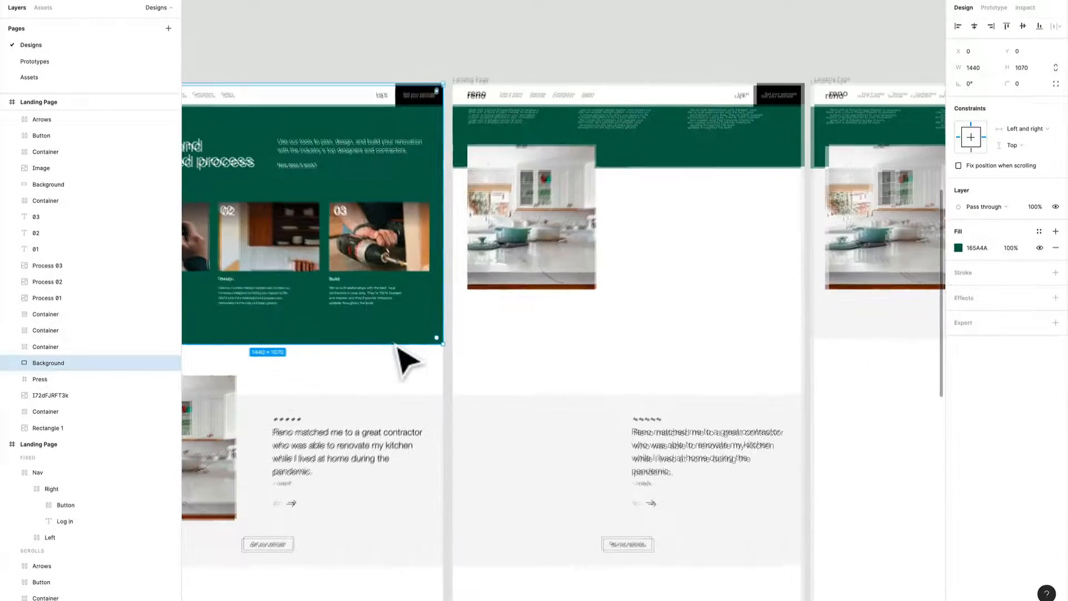
{"action": "scroll", "coordinate": [586, 422], "scroll_direction": "down", "scroll_amount": 4}
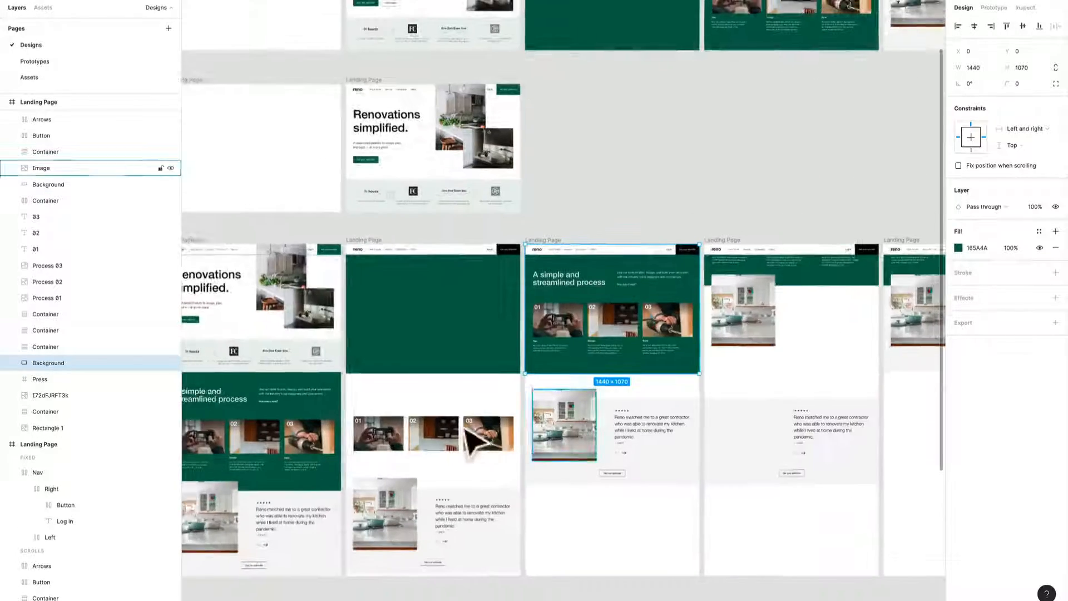
{"action": "left_click_drag", "start_coordinate": [473, 431], "coordinate": [707, 384]}
{"action": "scroll", "coordinate": [555, 495], "scroll_direction": "up", "scroll_amount": 3}
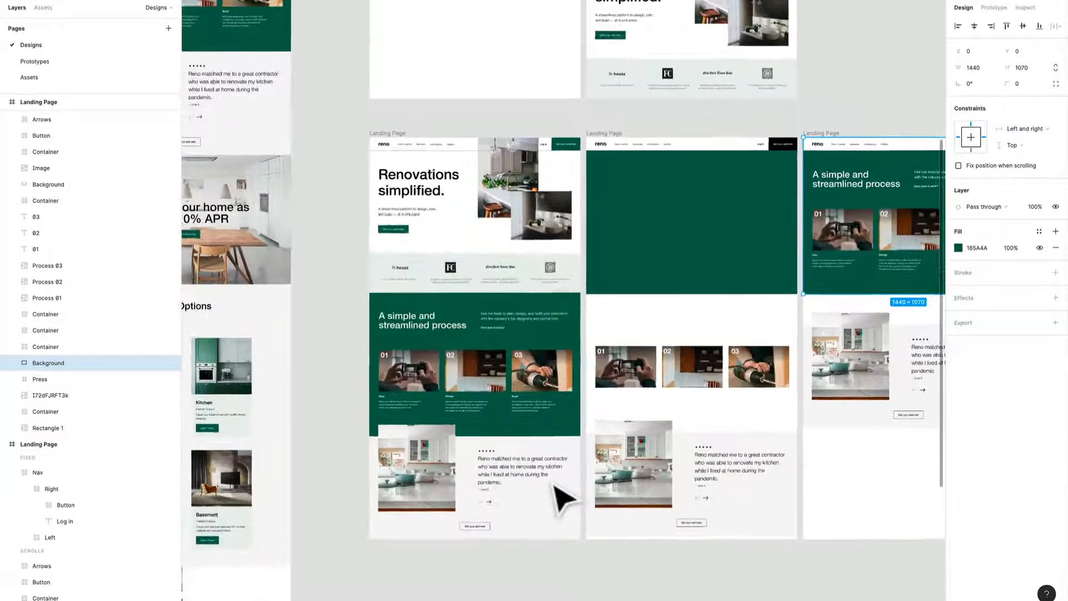
Shorten the first landing page frame in the row so it ends at the lower edge of the press logos section.
{"action": "scroll", "coordinate": [571, 449], "scroll_direction": "up", "scroll_amount": 1}
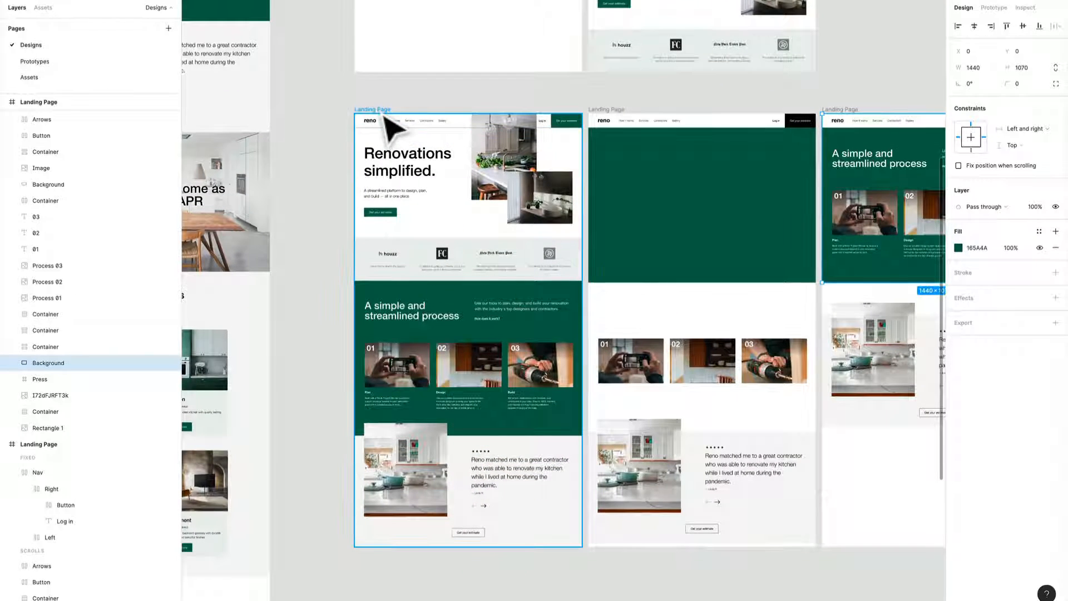
{"action": "left_click", "coordinate": [386, 119]}
{"action": "left_click_drag", "start_coordinate": [539, 561], "coordinate": [529, 301]}
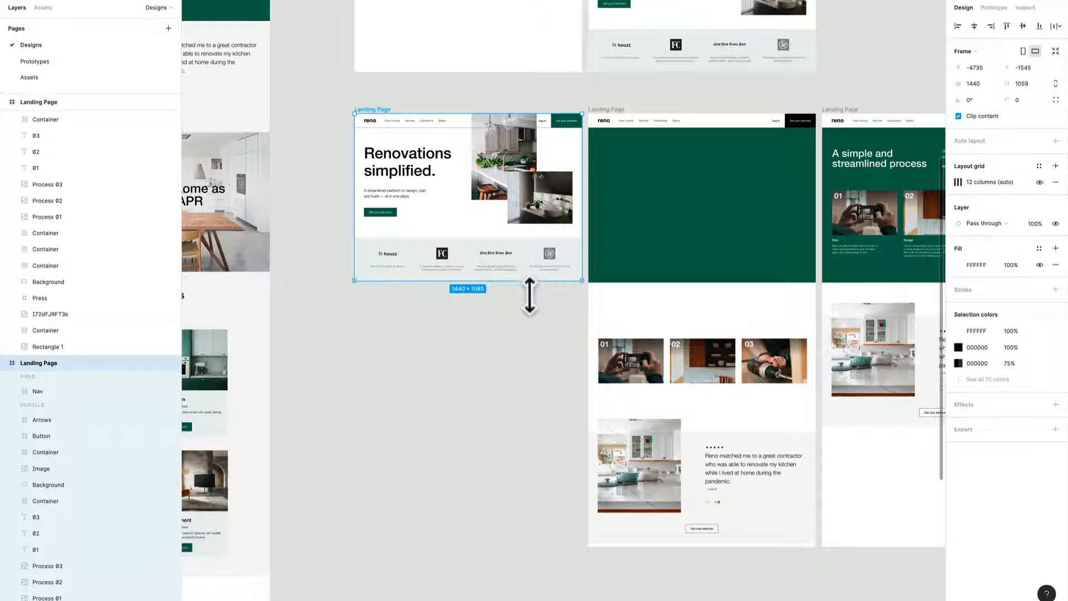
Move the second page's white process heading container up to just below the green background, widening its gap to the numbered images.
{"action": "left_click_drag", "start_coordinate": [535, 345], "coordinate": [288, 360]}
{"action": "scroll", "coordinate": [372, 390], "scroll_direction": "down", "scroll_amount": 2}
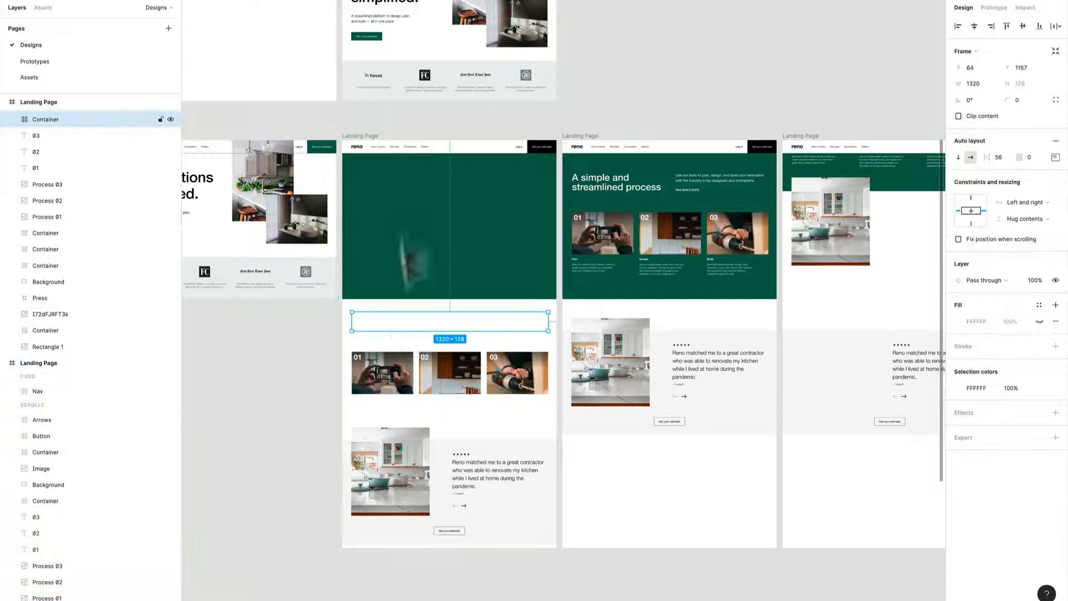
{"action": "left_click", "coordinate": [378, 140]}
{"action": "scroll", "coordinate": [484, 400], "scroll_direction": "up", "scroll_amount": 2}
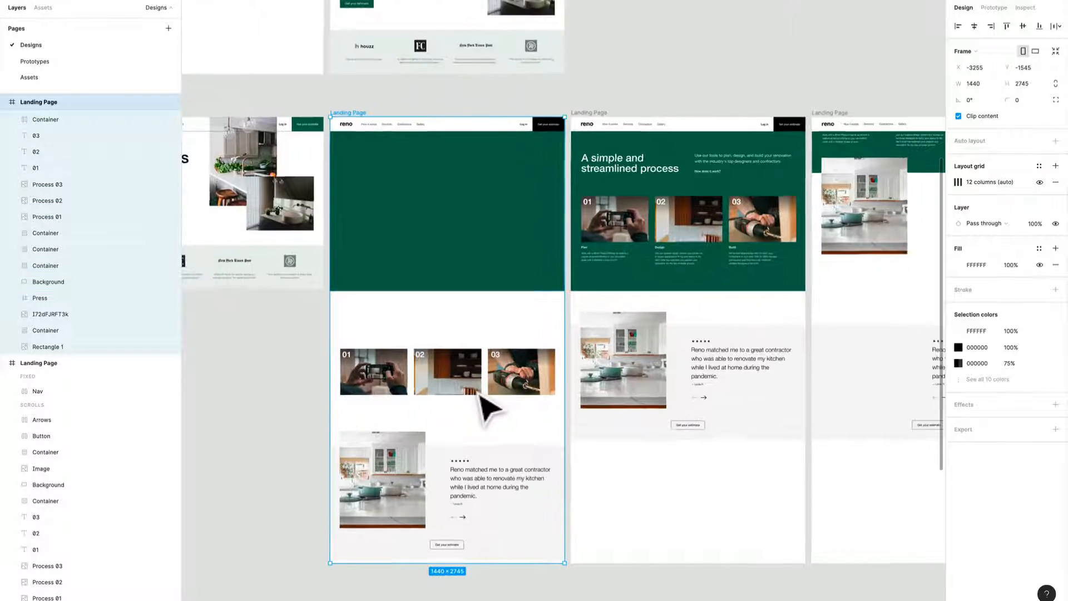
{"action": "left_click", "coordinate": [377, 379]}
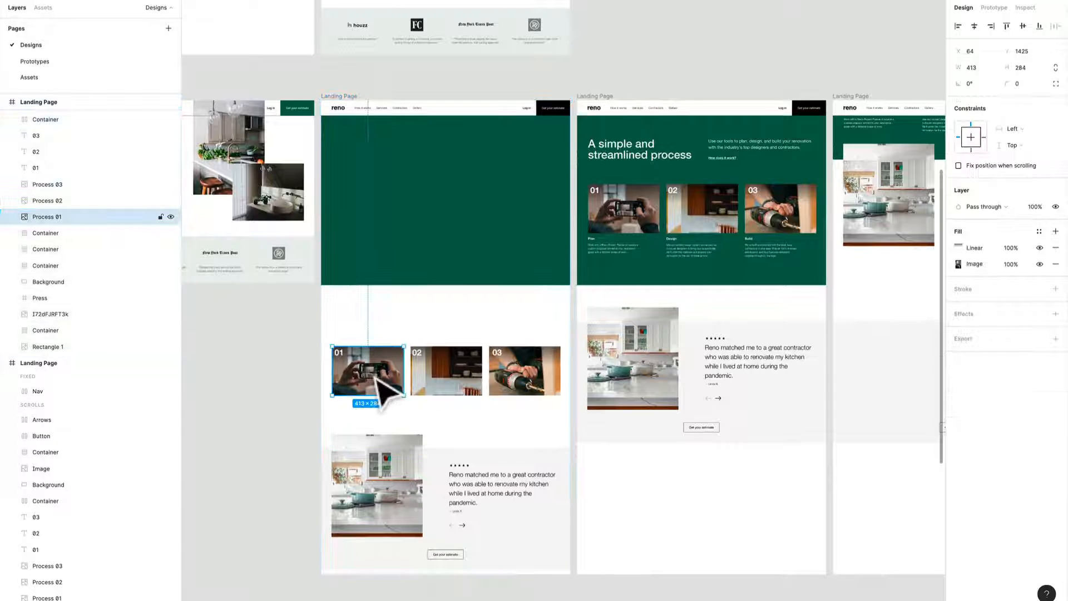
{"action": "left_click", "coordinate": [371, 318]}
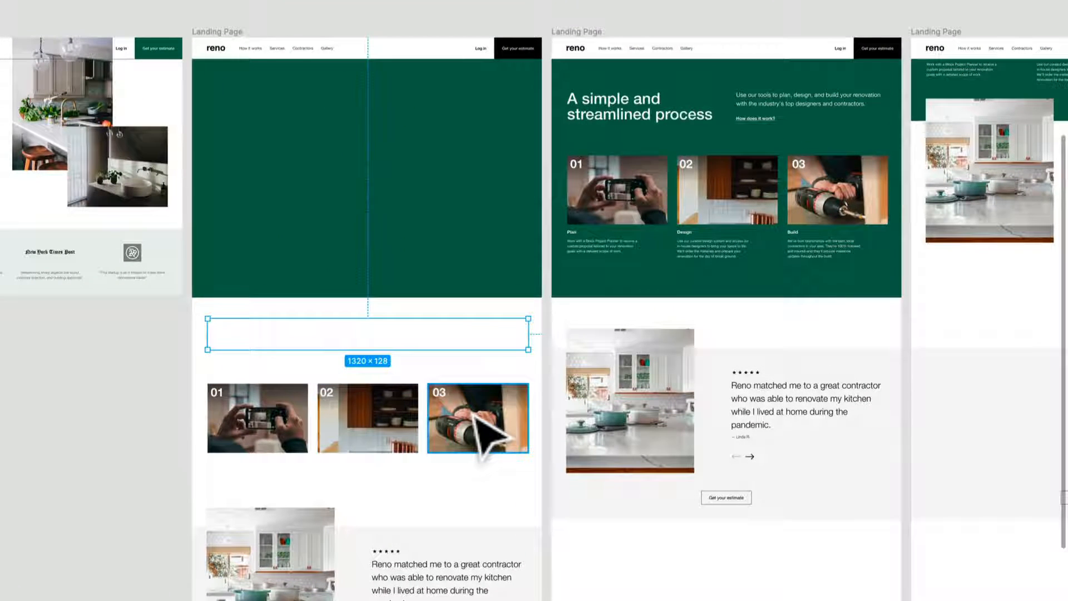
{"action": "key", "text": "Up"}
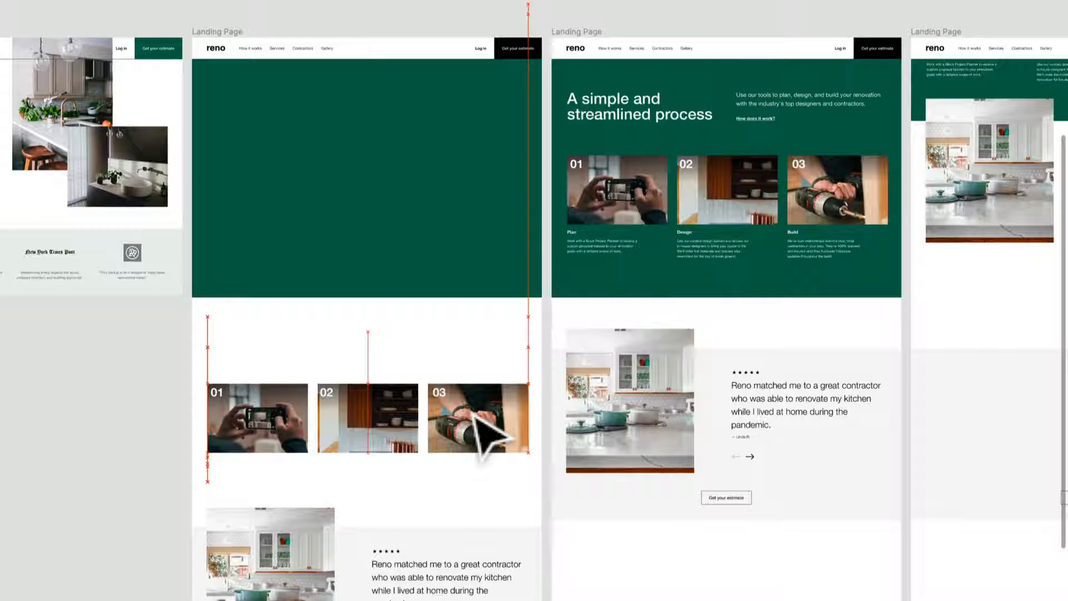
{"action": "scroll", "coordinate": [484, 428], "scroll_direction": "down", "scroll_amount": 3}
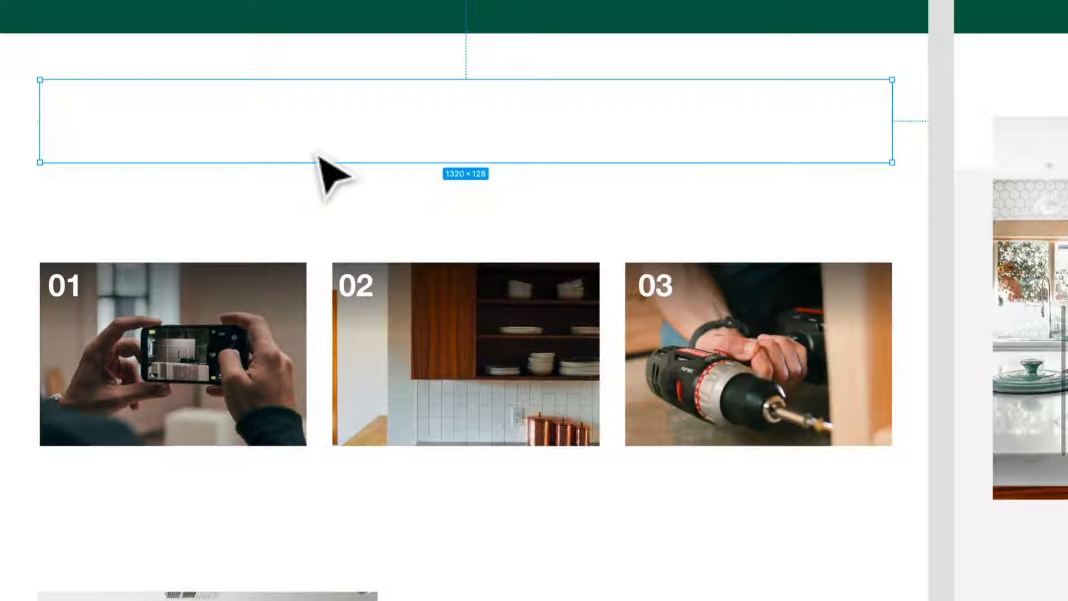
{"action": "left_click_drag", "start_coordinate": [316, 155], "coordinate": [323, 107]}
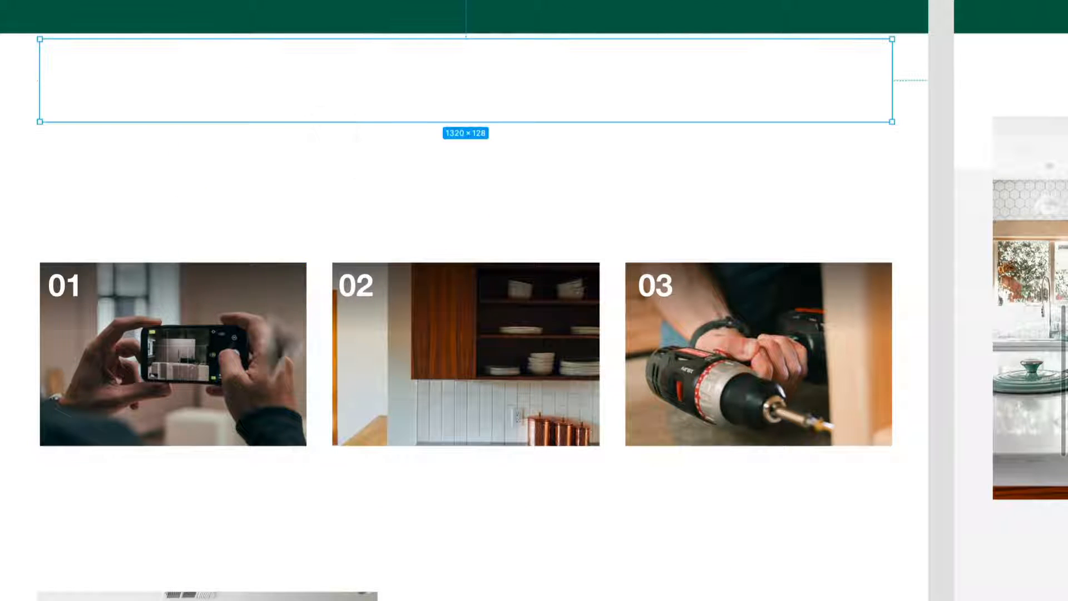
Stagger the second page's process cards by moving card 01 up and card 03 down with their text, leaving card 02 in between.
{"action": "left_click", "coordinate": [256, 356]}
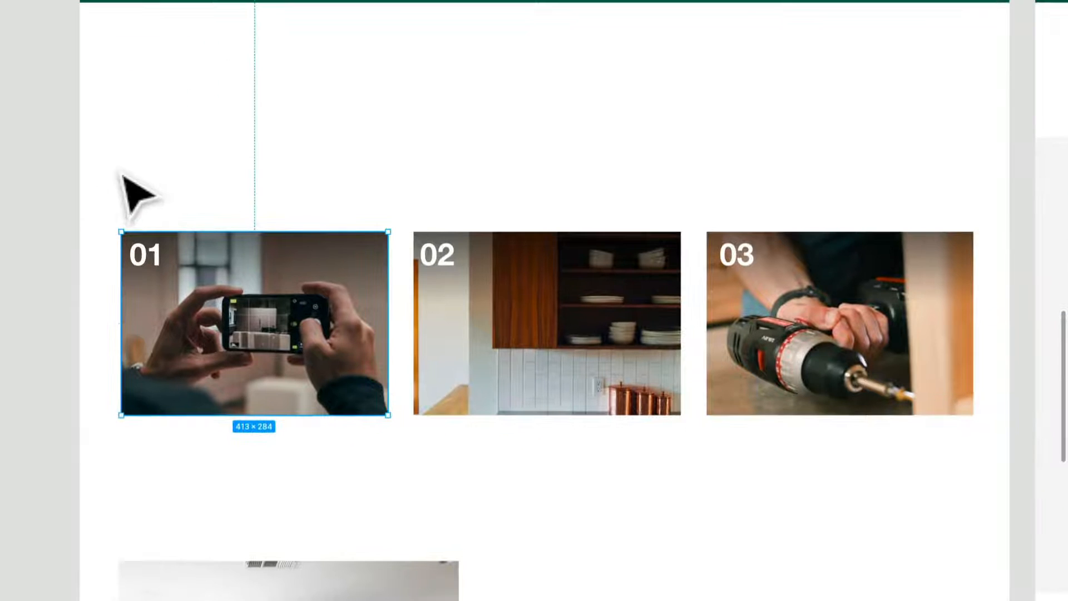
{"action": "left_click_drag", "start_coordinate": [30, 191], "coordinate": [261, 502]}
{"action": "left_click_drag", "start_coordinate": [287, 372], "coordinate": [286, 279]}
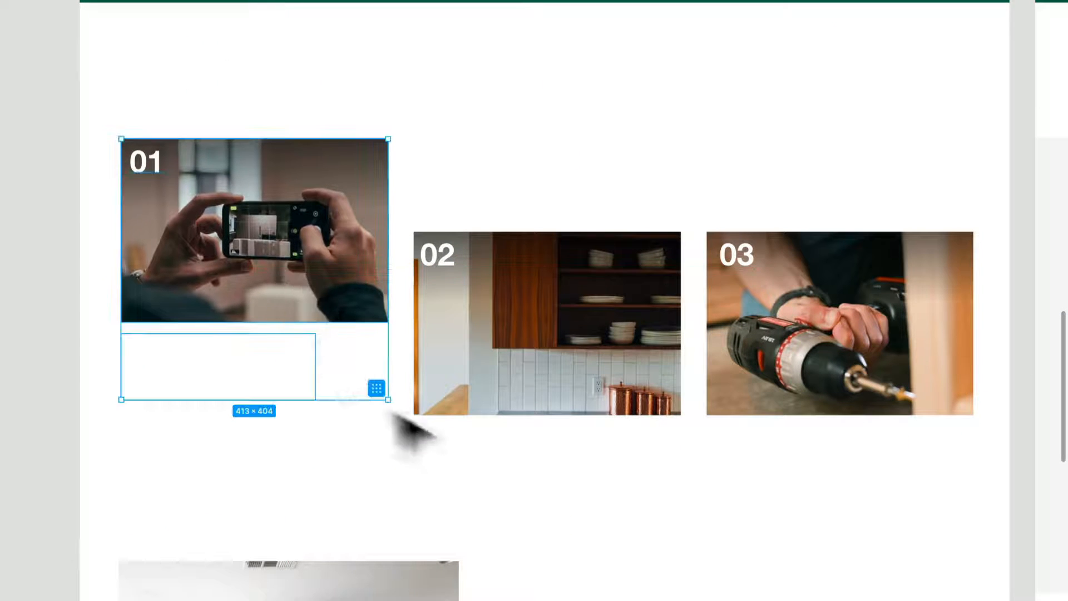
{"action": "left_click_drag", "start_coordinate": [625, 522], "coordinate": [421, 233]}
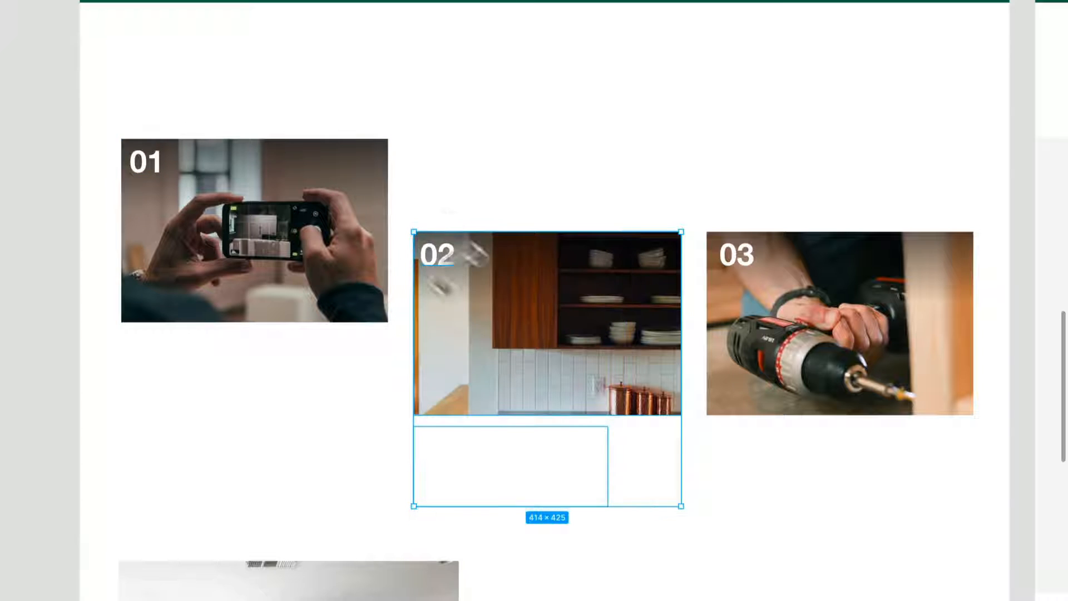
{"action": "left_click_drag", "start_coordinate": [941, 583], "coordinate": [707, 178]}
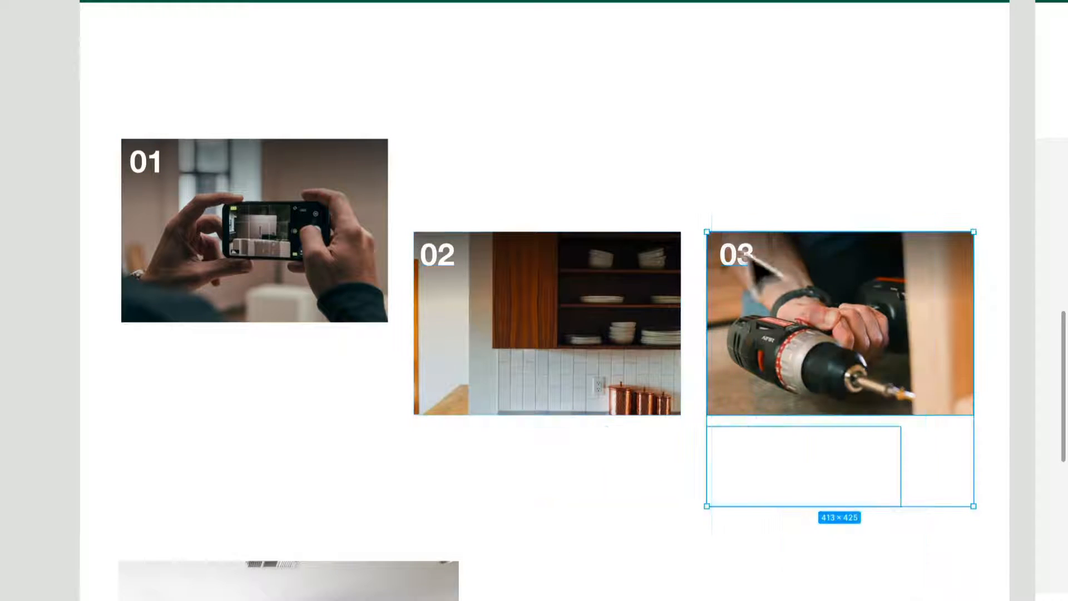
{"action": "left_click_drag", "start_coordinate": [857, 323], "coordinate": [865, 413]}
Shorten the second landing page frame to a height of about 1059, ending at the lower edge of its green background.
{"action": "scroll", "coordinate": [866, 411], "scroll_direction": "down", "scroll_amount": 5}
{"action": "scroll", "coordinate": [866, 412], "scroll_direction": "right", "scroll_amount": 5}
{"action": "scroll", "coordinate": [723, 440], "scroll_direction": "down", "scroll_amount": 3}
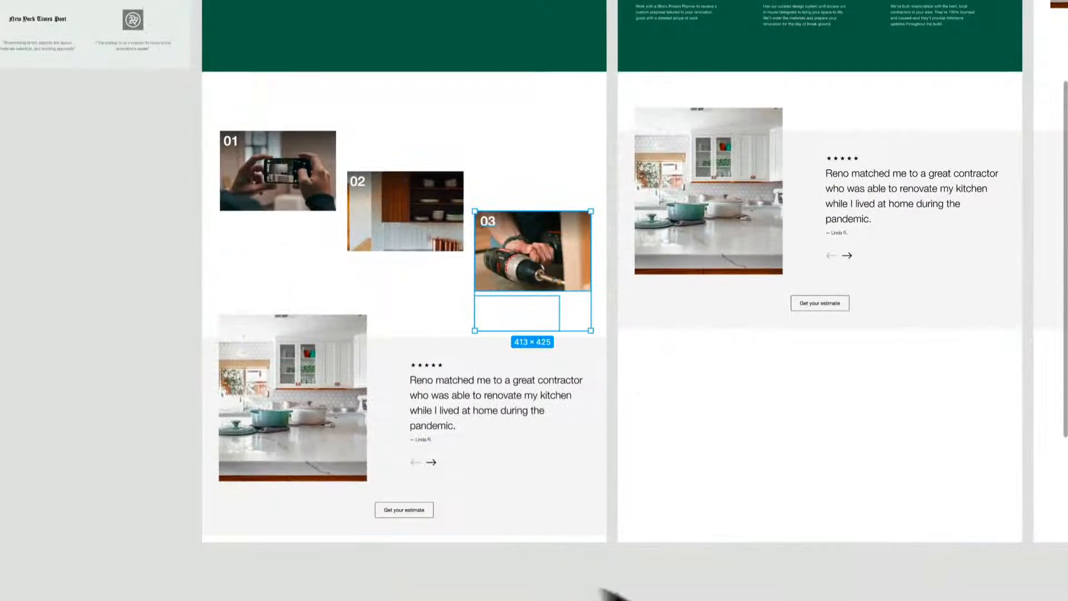
{"action": "scroll", "coordinate": [612, 590], "scroll_direction": "right", "scroll_amount": 2}
{"action": "scroll", "coordinate": [556, 591], "scroll_direction": "down", "scroll_amount": 1}
{"action": "left_click", "coordinate": [384, 534]}
{"action": "left_click_drag", "start_coordinate": [392, 534], "coordinate": [380, 74]}
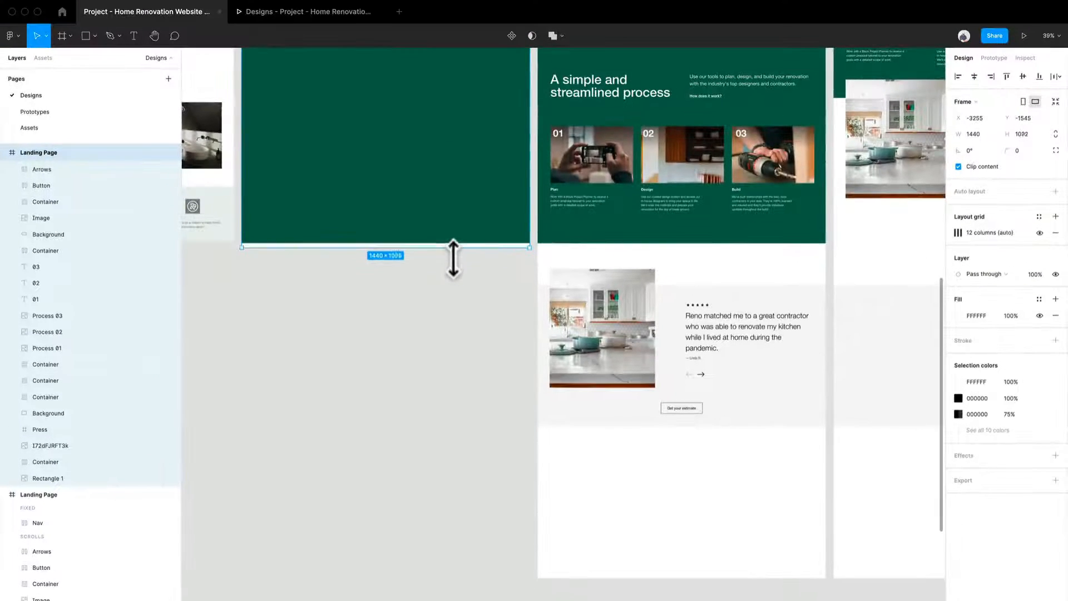
Shorten the third landing page frame, with the streamlined process section, to a height of 1070 so it ends at the green section's lower edge.
{"action": "left_click_drag", "start_coordinate": [534, 376], "coordinate": [357, 501]}
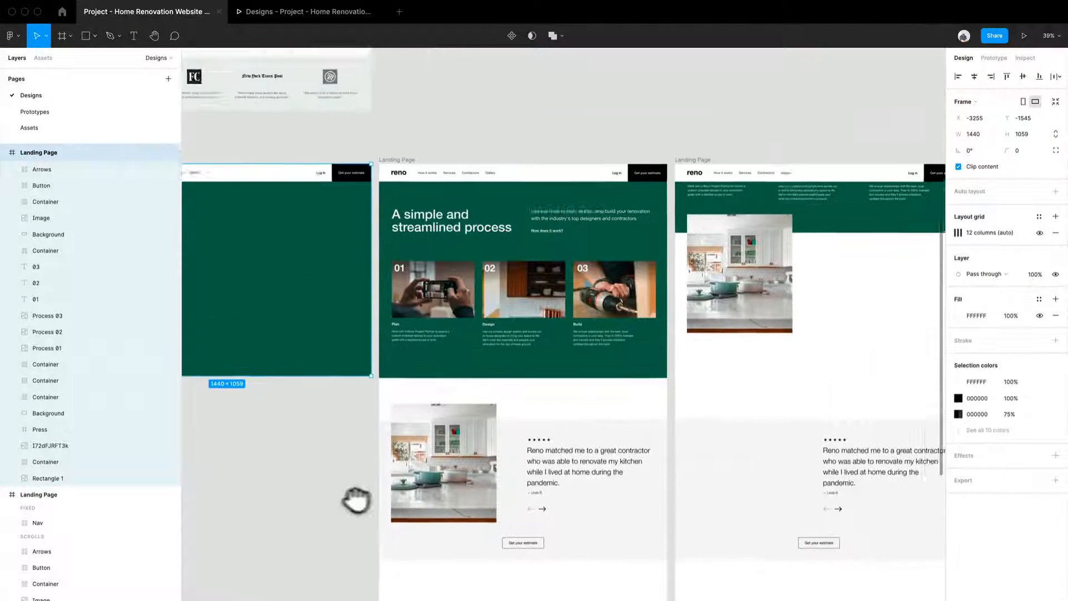
{"action": "left_click_drag", "start_coordinate": [490, 587], "coordinate": [490, 418]}
{"action": "right_click", "coordinate": [413, 452]}
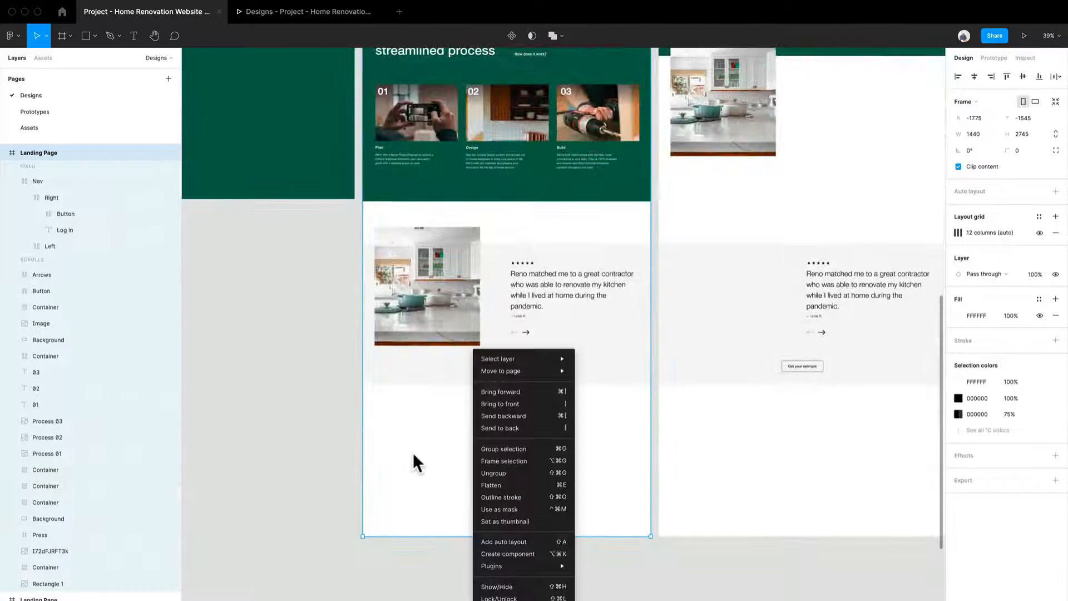
{"action": "left_click", "coordinate": [413, 452]}
{"action": "left_click_drag", "start_coordinate": [439, 463], "coordinate": [405, 532]}
{"action": "left_click_drag", "start_coordinate": [510, 487], "coordinate": [425, 531]}
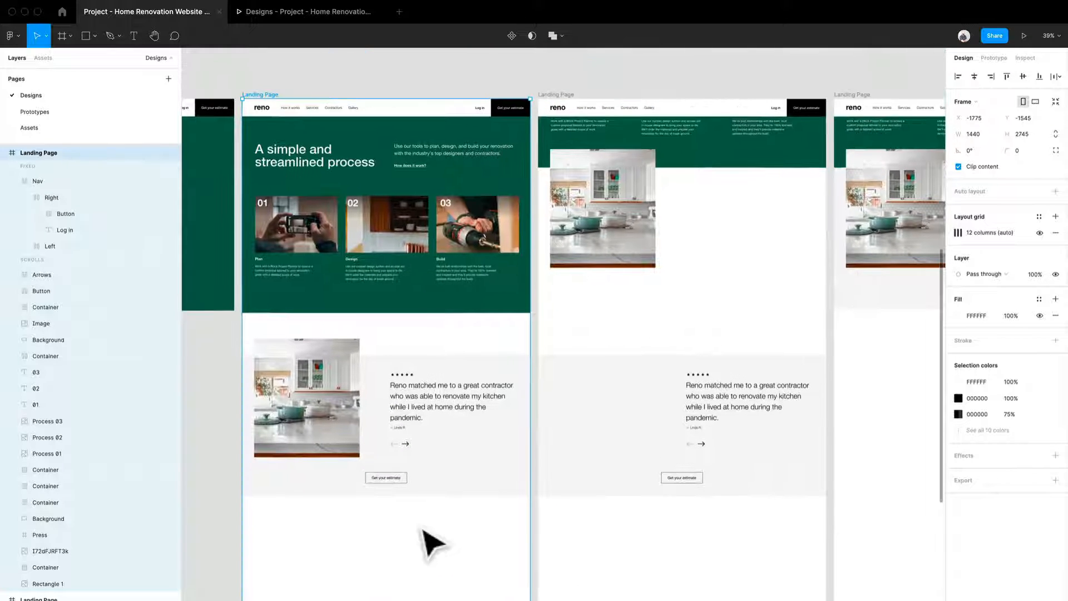
{"action": "left_click", "coordinate": [434, 429]}
{"action": "scroll", "coordinate": [423, 417], "scroll_direction": "down", "scroll_amount": 3}
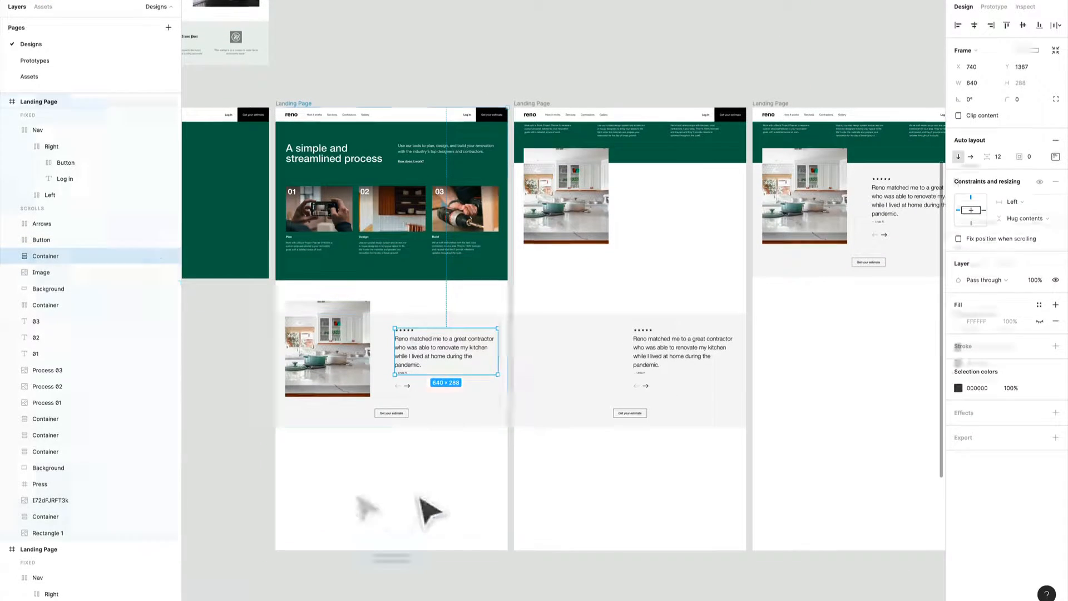
{"action": "left_click", "coordinate": [423, 535]}
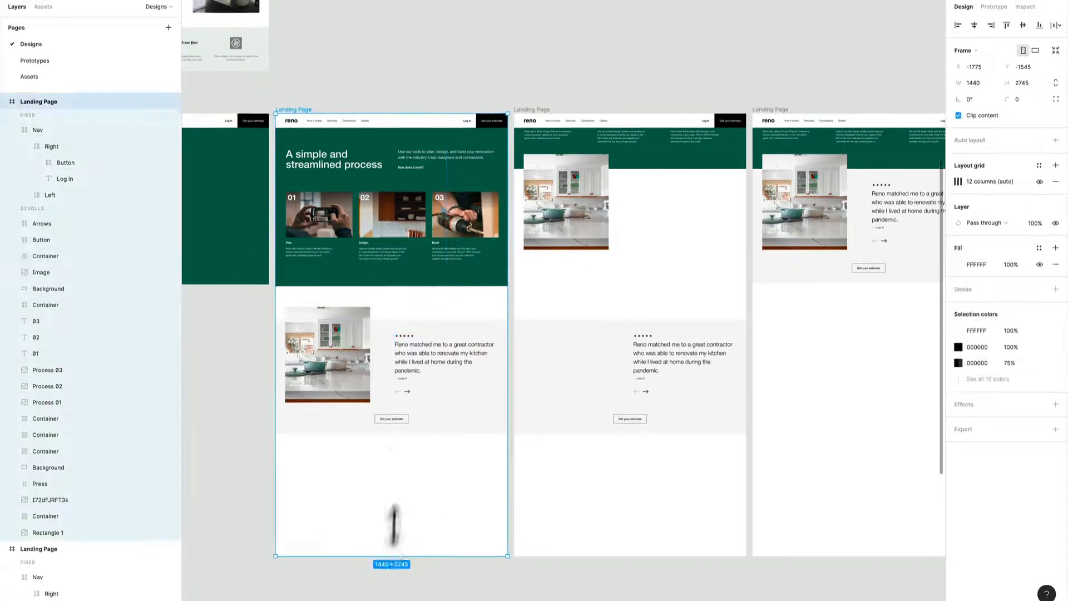
{"action": "left_click_drag", "start_coordinate": [392, 553], "coordinate": [399, 309]}
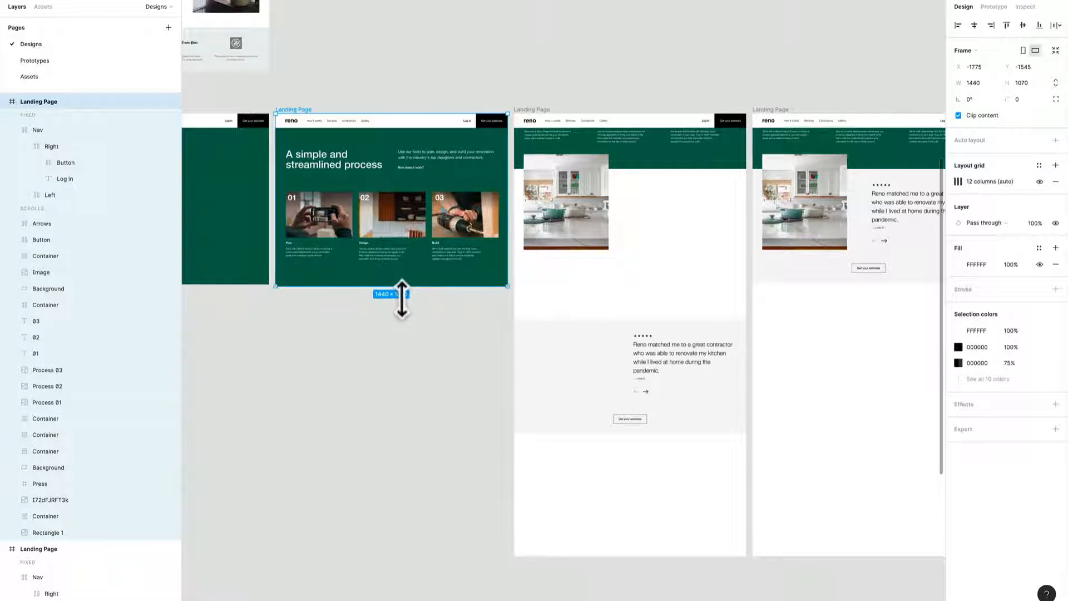
Shorten the fourth landing page frame, with the kitchen image on white, to a height of 1070.
{"action": "left_click_drag", "start_coordinate": [645, 372], "coordinate": [412, 404]}
{"action": "left_click", "coordinate": [385, 562]}
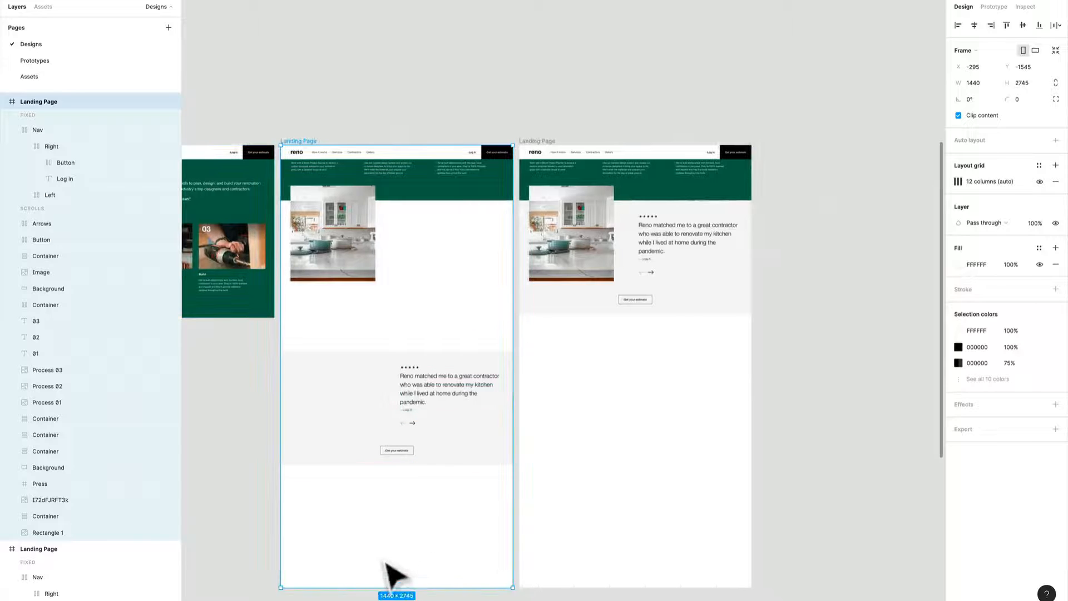
{"action": "left_click_drag", "start_coordinate": [386, 585], "coordinate": [375, 334]}
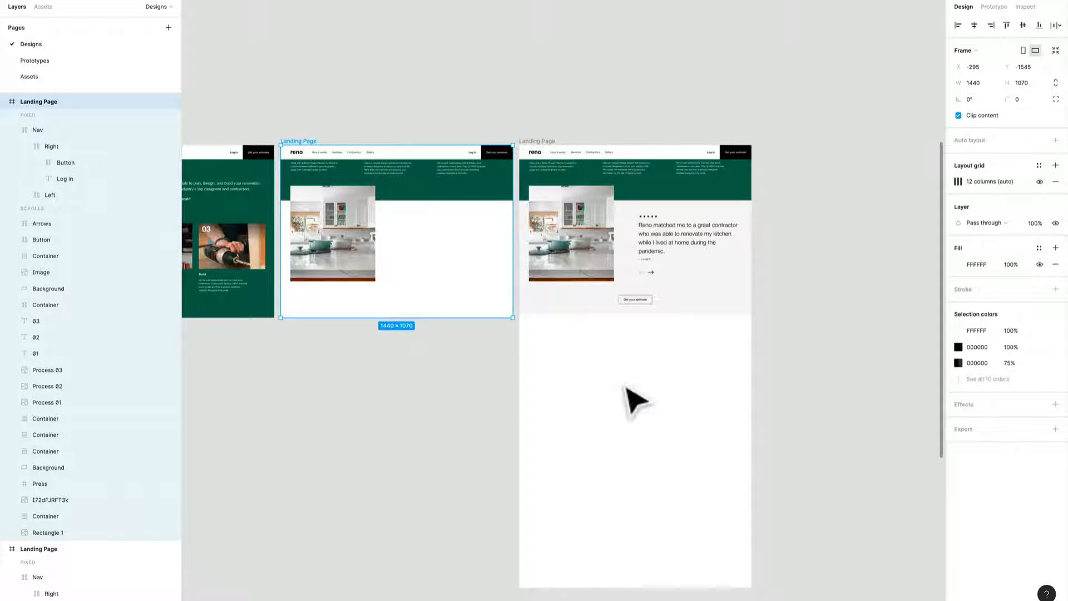
Shorten the last landing page frame, with the testimonial beside the kitchen image, to a height of 1070.
{"action": "left_click_drag", "start_coordinate": [624, 390], "coordinate": [463, 404]}
{"action": "right_click", "coordinate": [460, 404]}
{"action": "left_click", "coordinate": [421, 424]}
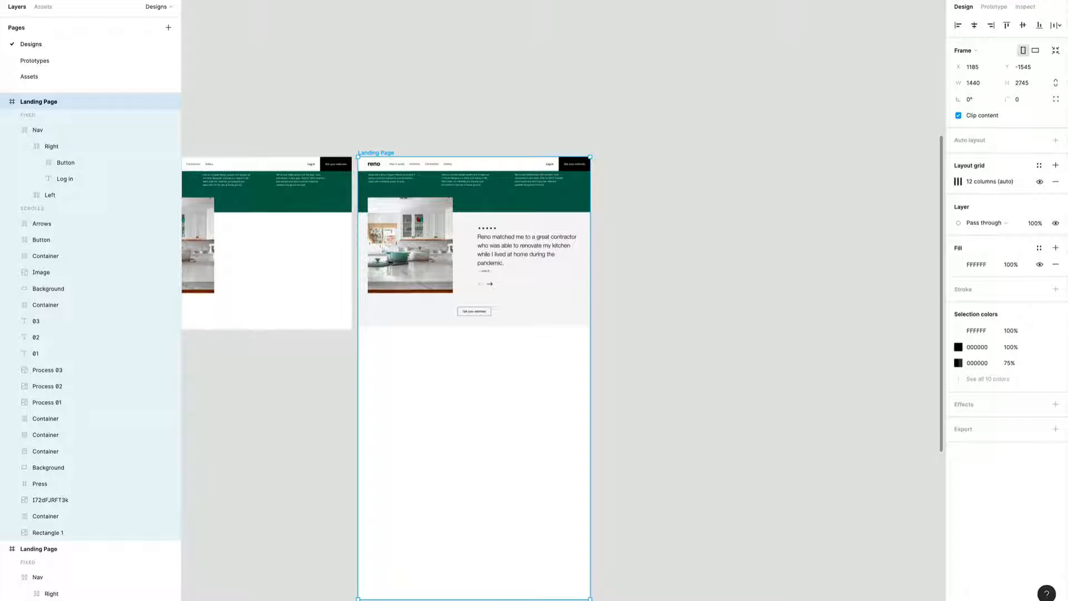
{"action": "left_click_drag", "start_coordinate": [454, 599], "coordinate": [439, 341]}
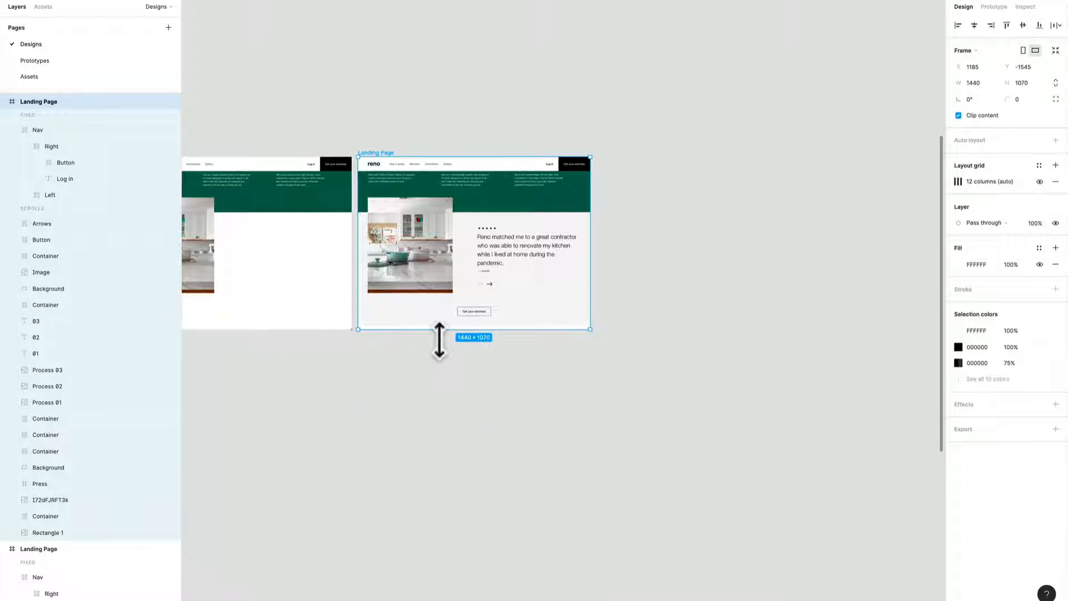
Extend the last frame's grey testimonial background down to the frame's lower edge.
{"action": "scroll", "coordinate": [439, 340], "scroll_direction": "up", "scroll_amount": 5}
{"action": "left_click", "coordinate": [441, 322]}
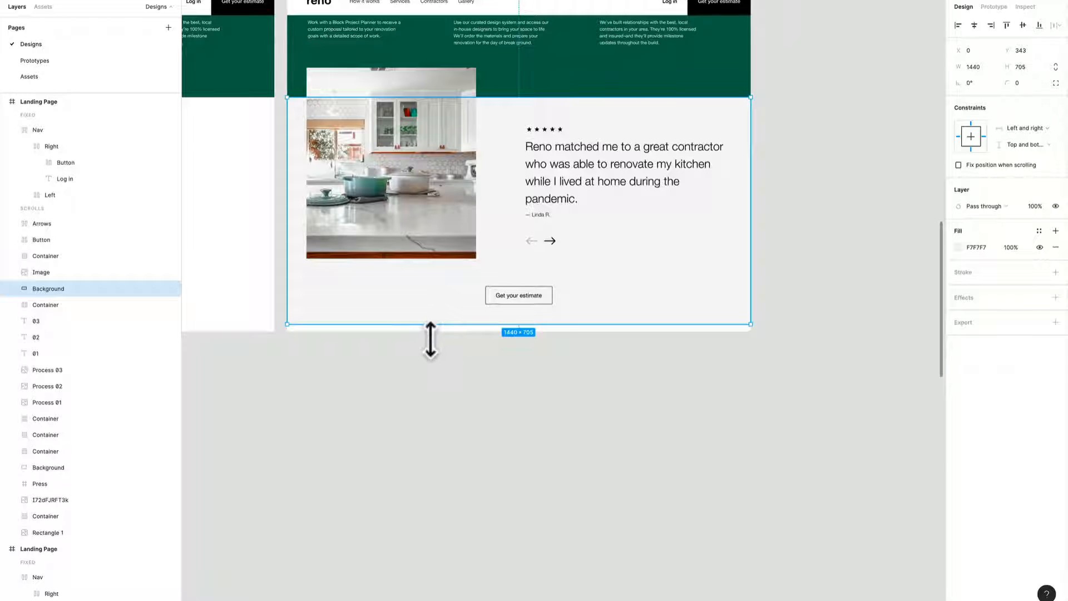
{"action": "left_click", "coordinate": [437, 462]}
{"action": "scroll", "coordinate": [436, 462], "scroll_direction": "down", "scroll_amount": 10}
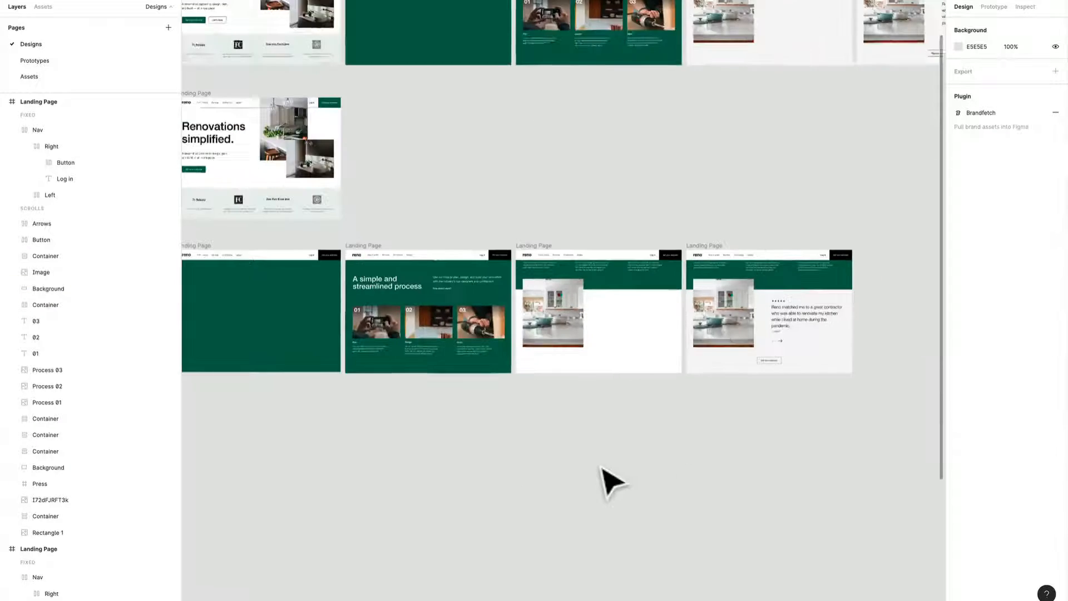
Connect the first landing page frame in the bottom row to the green second frame with an On drag interaction.
{"action": "left_click_drag", "start_coordinate": [483, 484], "coordinate": [535, 458]}
{"action": "scroll", "coordinate": [703, 453], "scroll_direction": "down", "scroll_amount": 1}
{"action": "left_click_drag", "start_coordinate": [645, 459], "coordinate": [533, 498]}
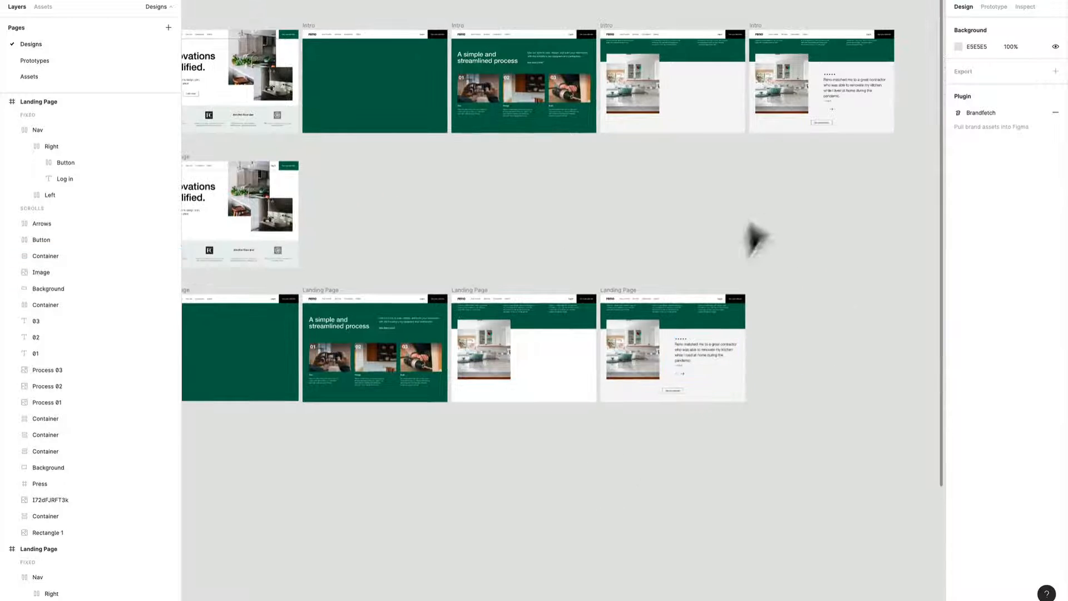
{"action": "left_click_drag", "start_coordinate": [493, 316], "coordinate": [724, 245]}
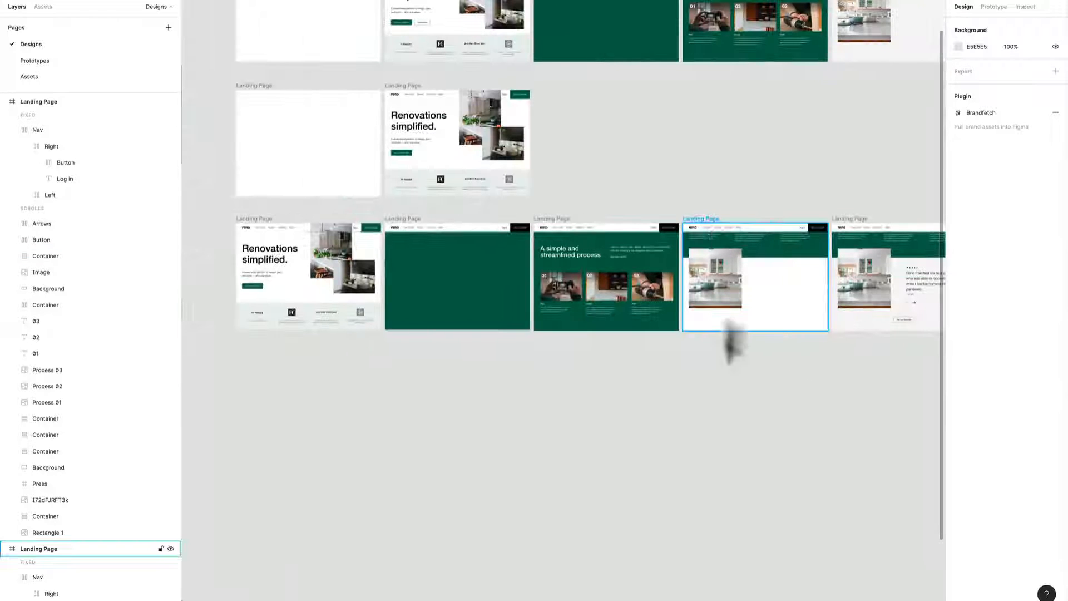
{"action": "left_click", "coordinate": [995, 8]}
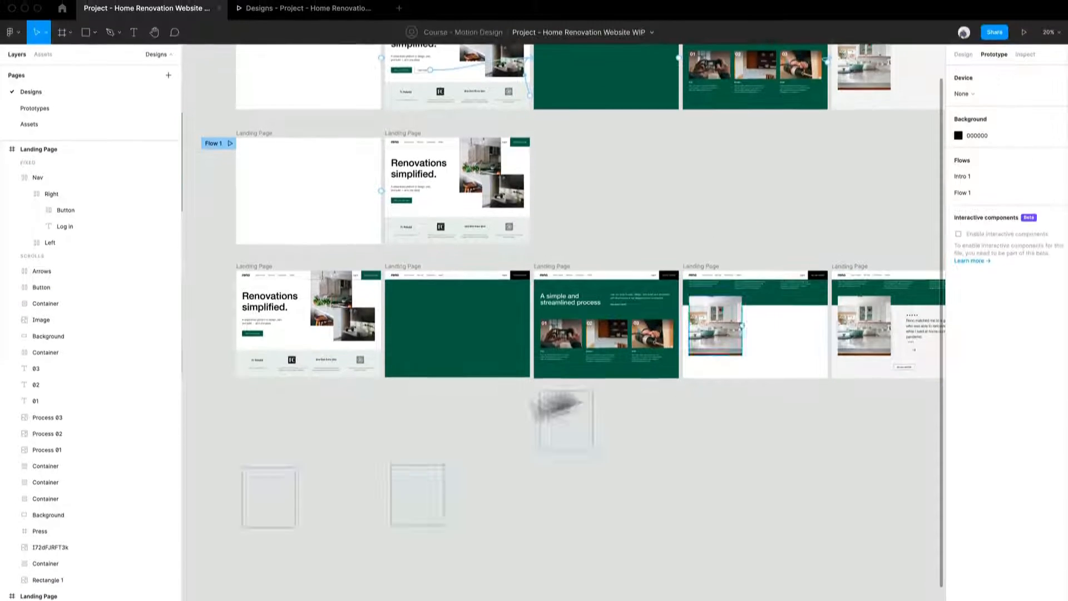
{"action": "scroll", "coordinate": [353, 399], "scroll_direction": "up", "scroll_amount": 1}
{"action": "scroll", "coordinate": [353, 398], "scroll_direction": "up", "scroll_amount": 2}
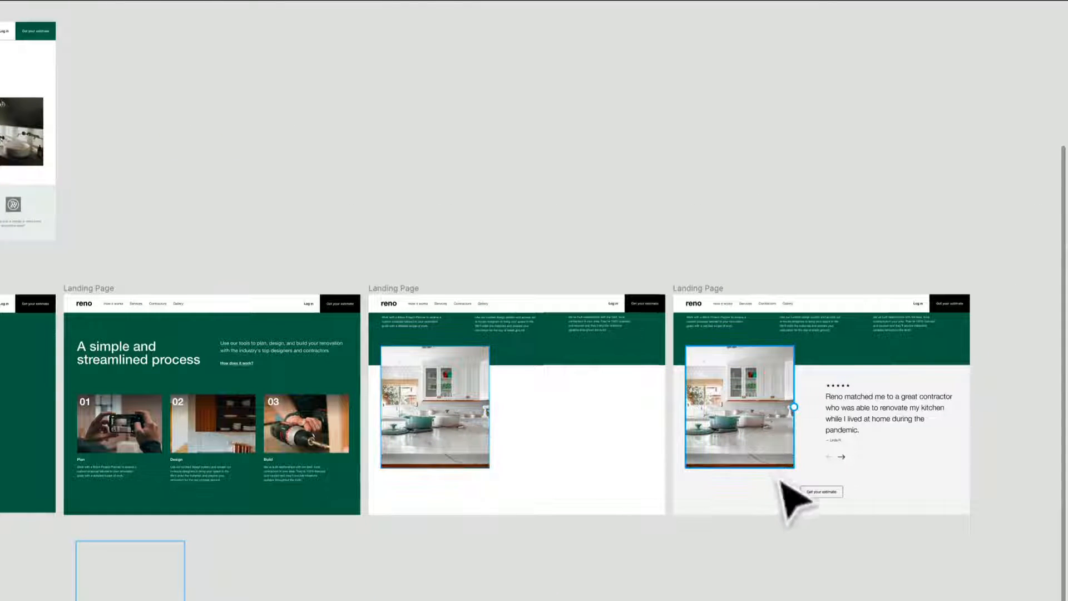
{"action": "left_click_drag", "start_coordinate": [214, 255], "coordinate": [832, 224]}
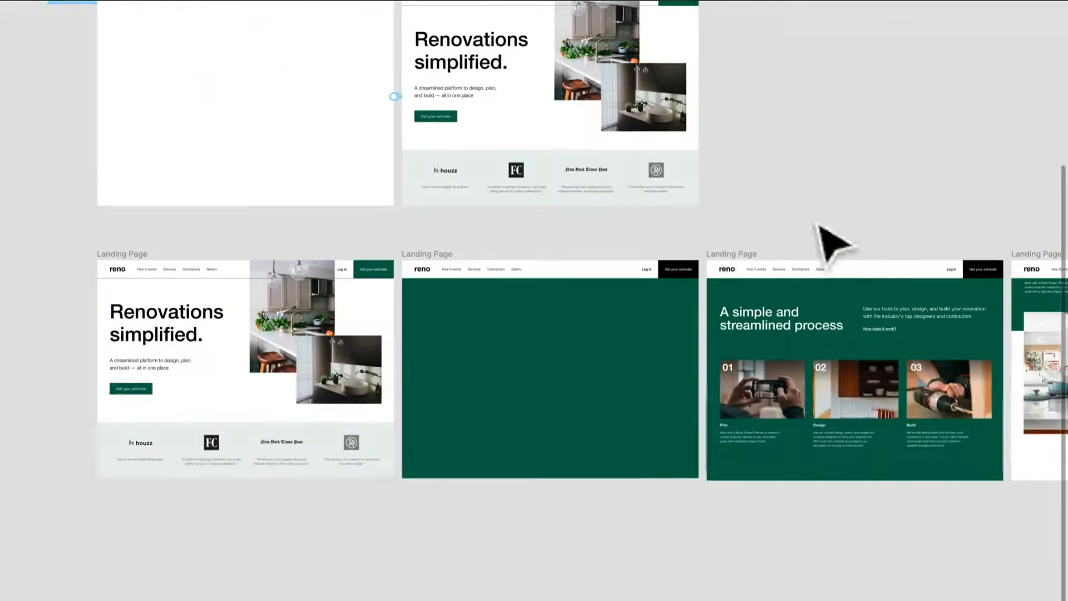
{"action": "left_click", "coordinate": [95, 256]}
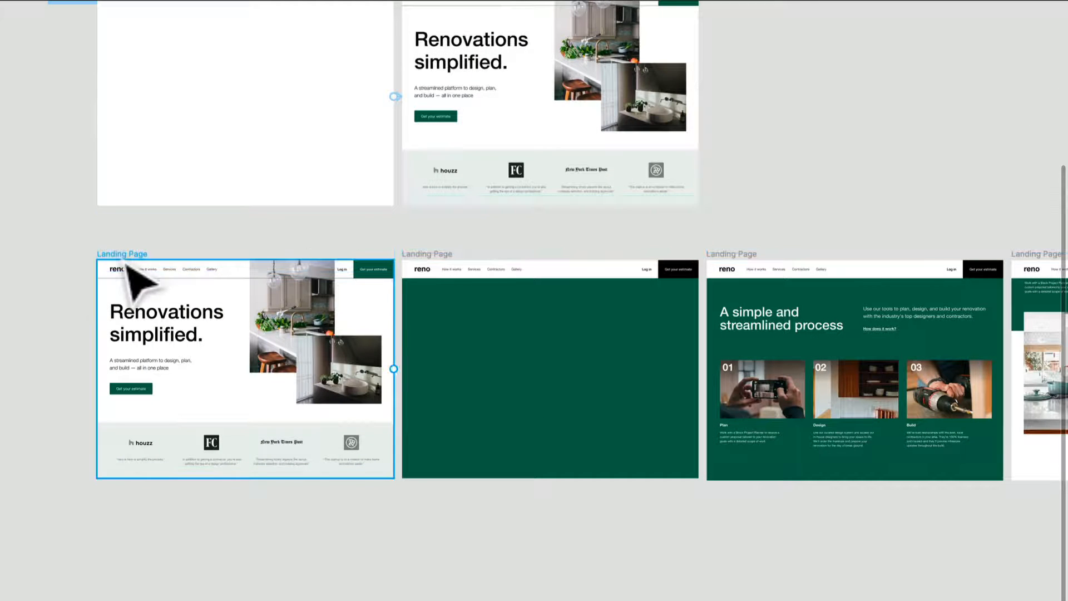
{"action": "left_click_drag", "start_coordinate": [393, 369], "coordinate": [462, 389]}
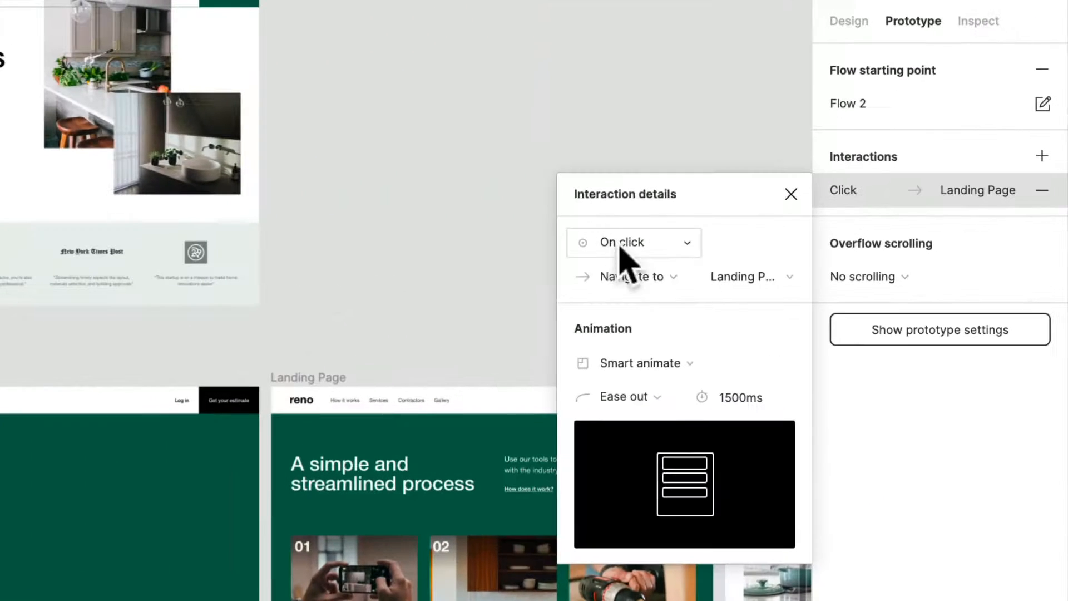
{"action": "left_click", "coordinate": [620, 247]}
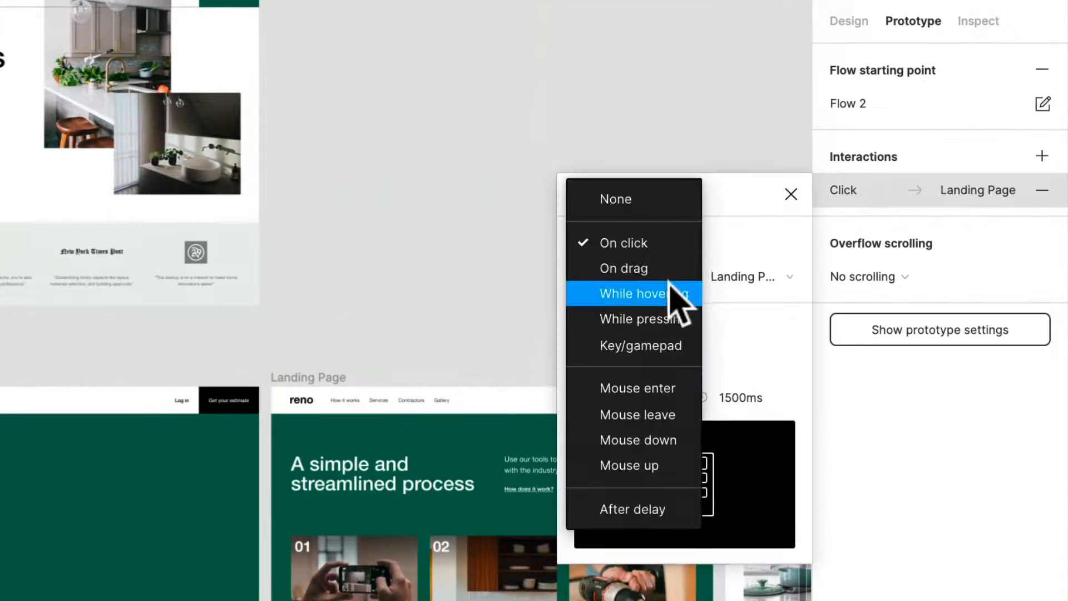
{"action": "left_click", "coordinate": [672, 276]}
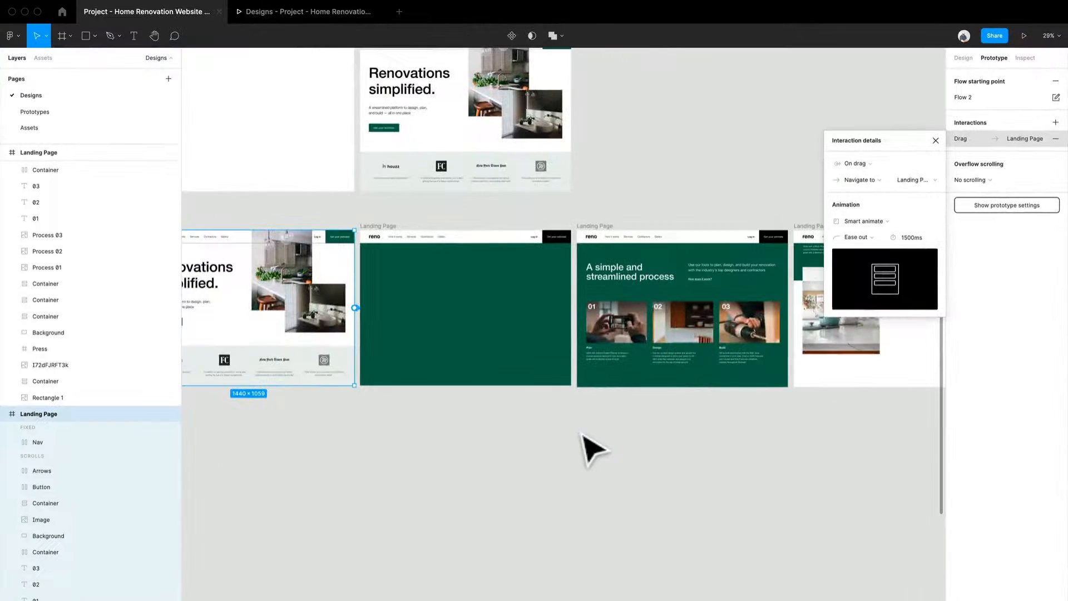
Examine the trigger and animation settings on the upper Intro row's connections into and out of its green frame.
{"action": "scroll", "coordinate": [582, 433], "scroll_direction": "up", "scroll_amount": 10}
{"action": "scroll", "coordinate": [582, 433], "scroll_direction": "right", "scroll_amount": 4}
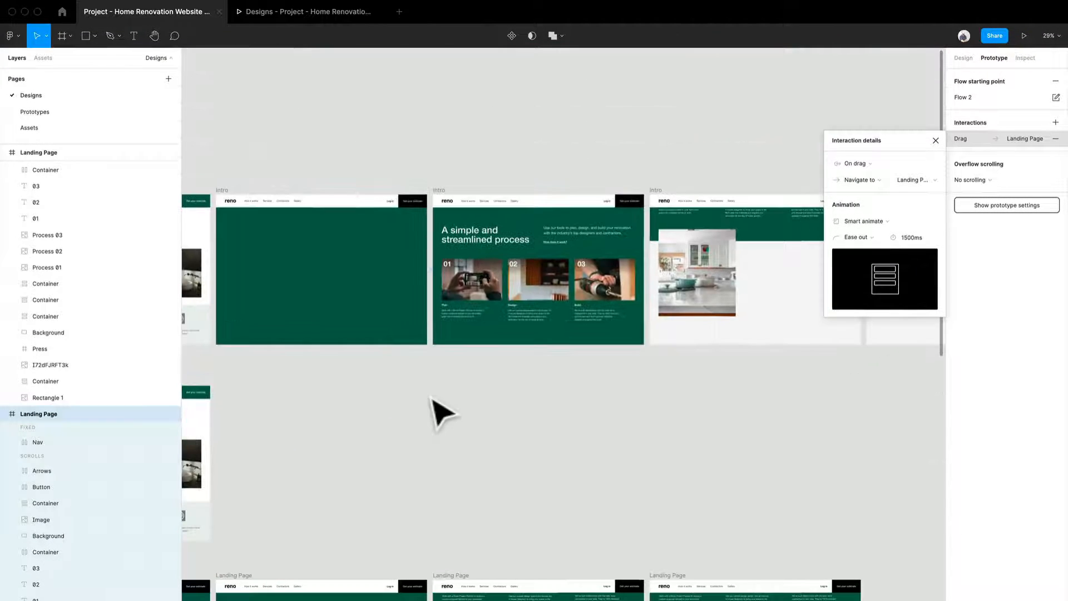
{"action": "left_click", "coordinate": [439, 412]}
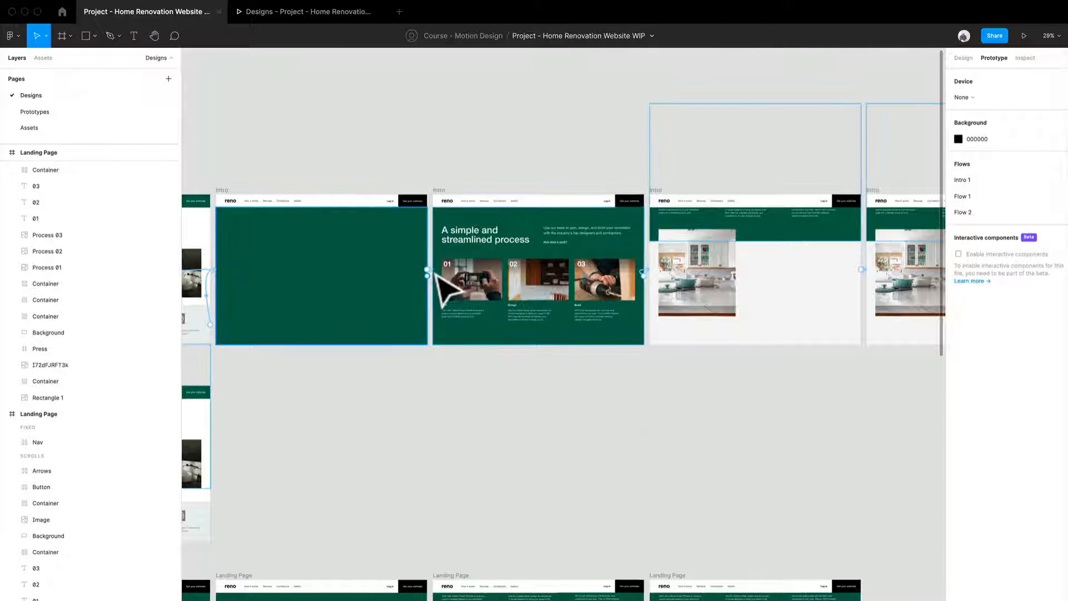
{"action": "left_click", "coordinate": [433, 271]}
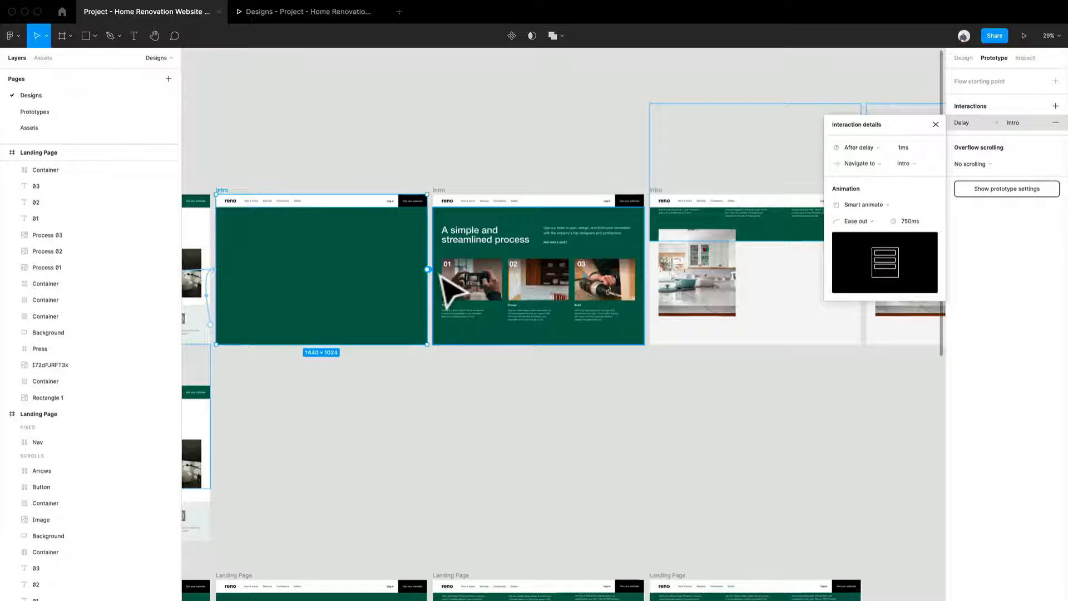
{"action": "scroll", "coordinate": [536, 379], "scroll_direction": "left", "scroll_amount": 5}
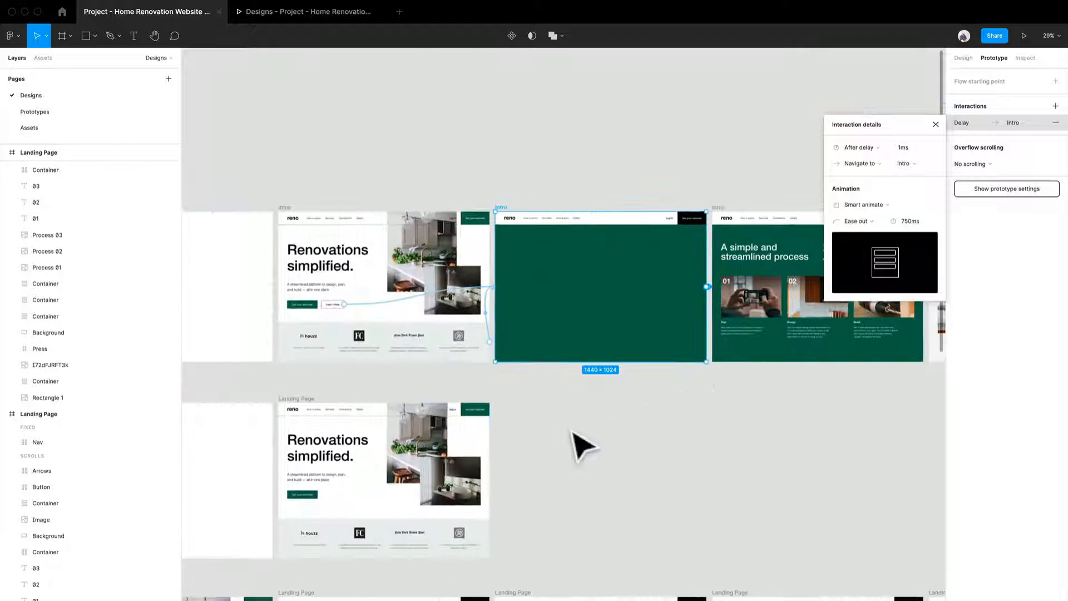
{"action": "left_click", "coordinate": [572, 431]}
{"action": "scroll", "coordinate": [514, 338], "scroll_direction": "up", "scroll_amount": 5}
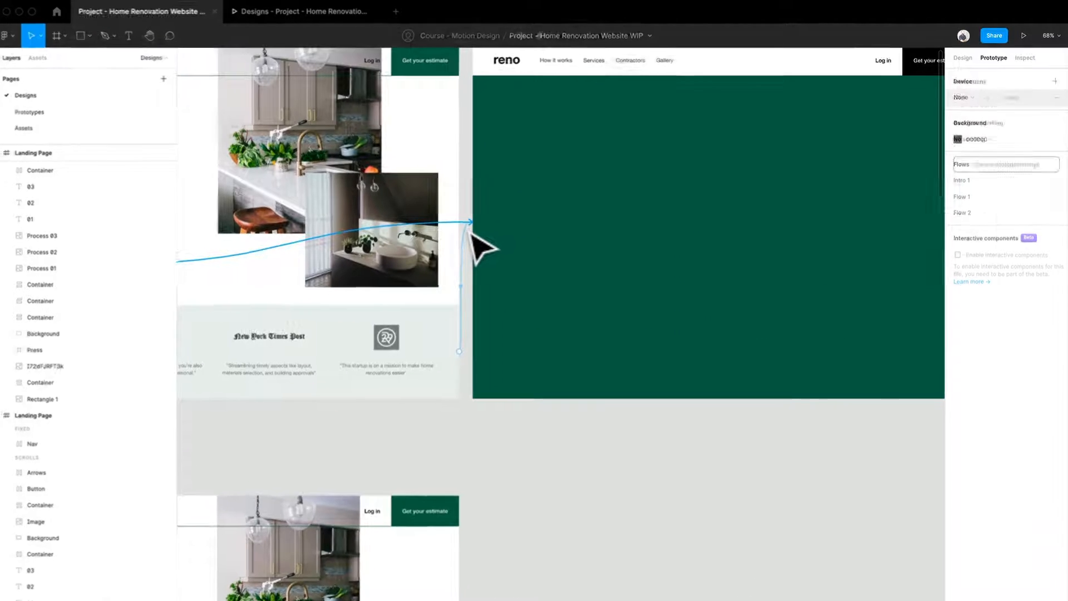
{"action": "left_click", "coordinate": [472, 225]}
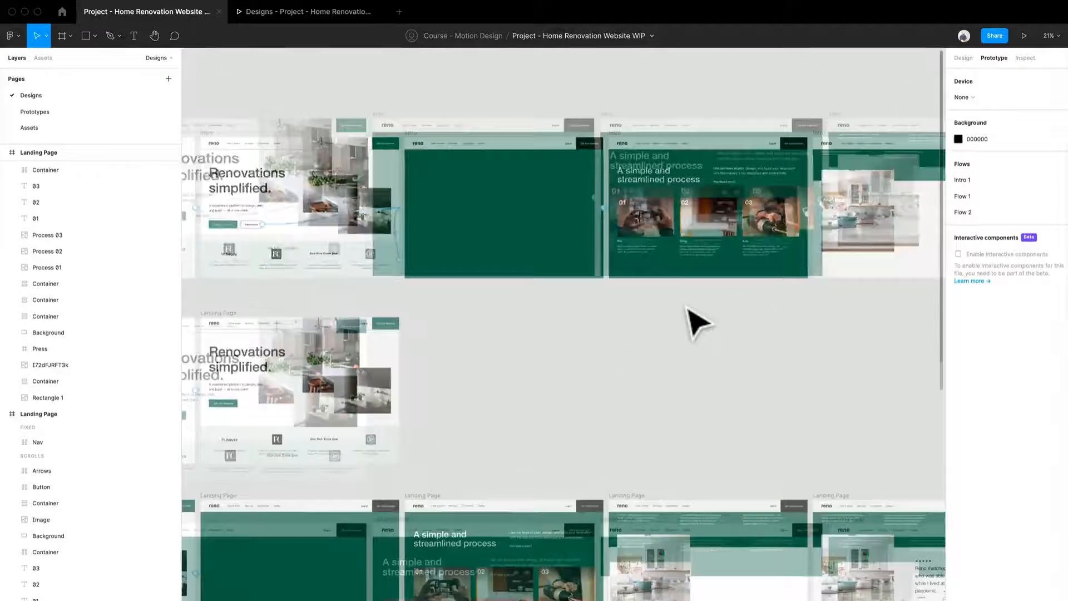
{"action": "scroll", "coordinate": [695, 323], "scroll_direction": "up", "scroll_amount": 5}
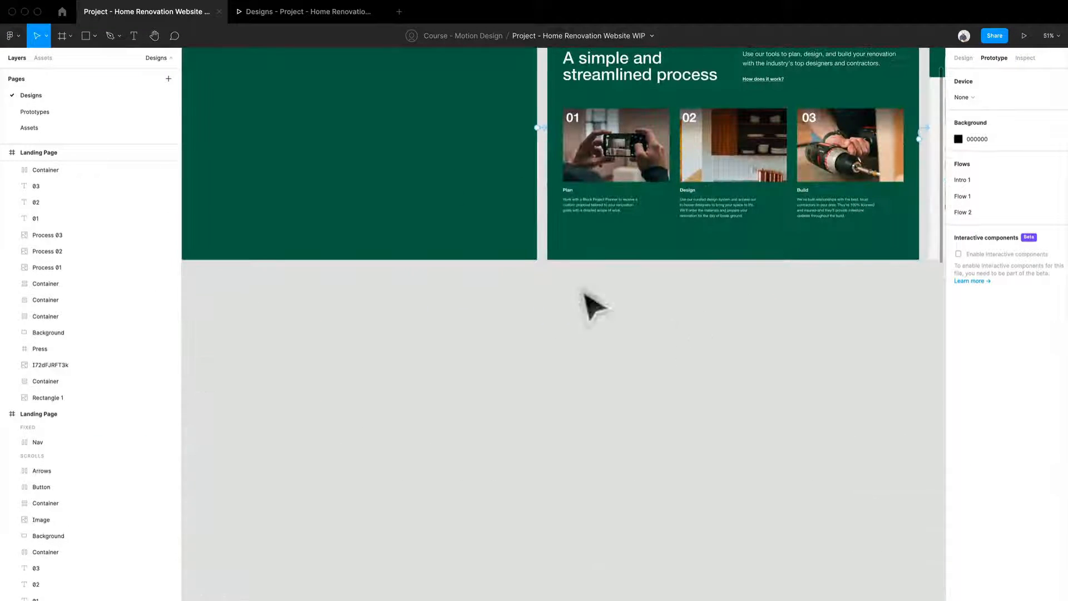
{"action": "left_click", "coordinate": [548, 129]}
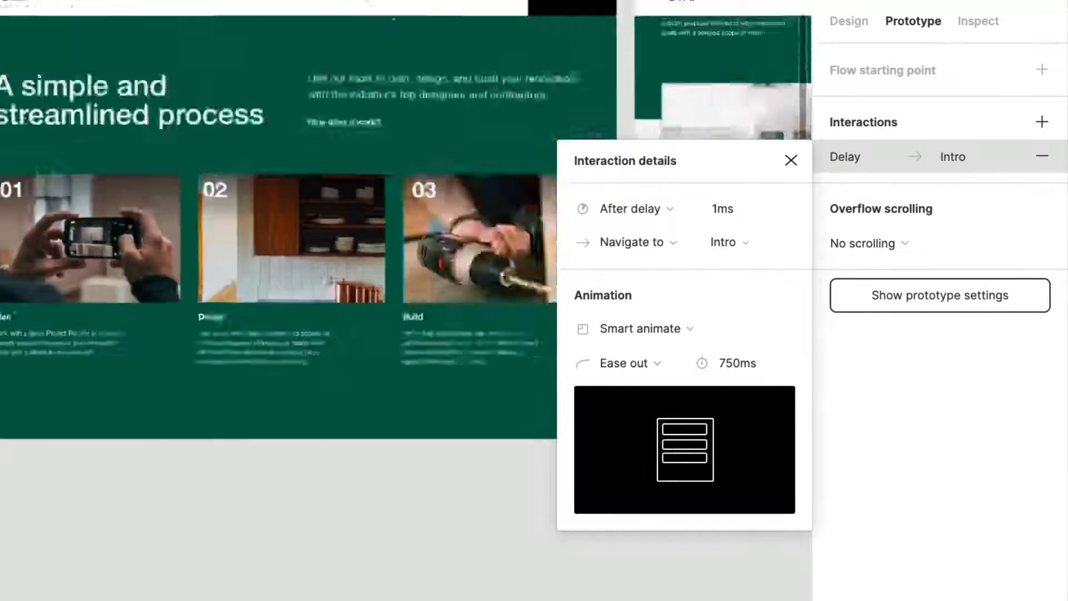
Connect the green second landing page frame to the process frame with an After delay interaction of 1ms, Smart animate, Ease out, 750ms.
{"action": "scroll", "coordinate": [278, 334], "scroll_direction": "down", "scroll_amount": 5}
{"action": "scroll", "coordinate": [278, 334], "scroll_direction": "down", "scroll_amount": 5}
{"action": "scroll", "coordinate": [278, 334], "scroll_direction": "left", "scroll_amount": 5}
{"action": "left_click", "coordinate": [278, 250]}
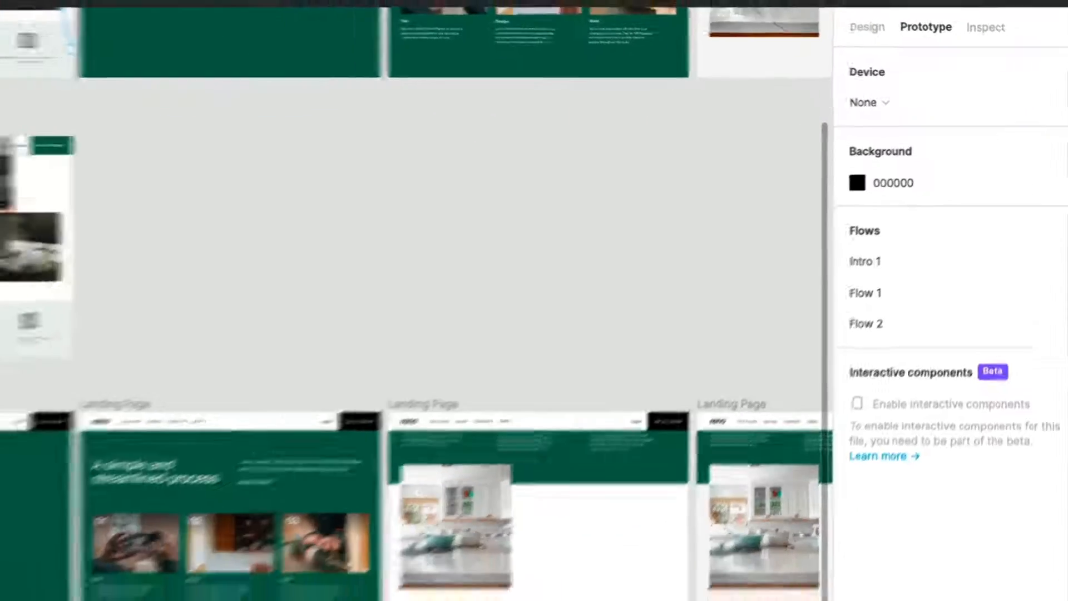
{"action": "left_click", "coordinate": [436, 279]}
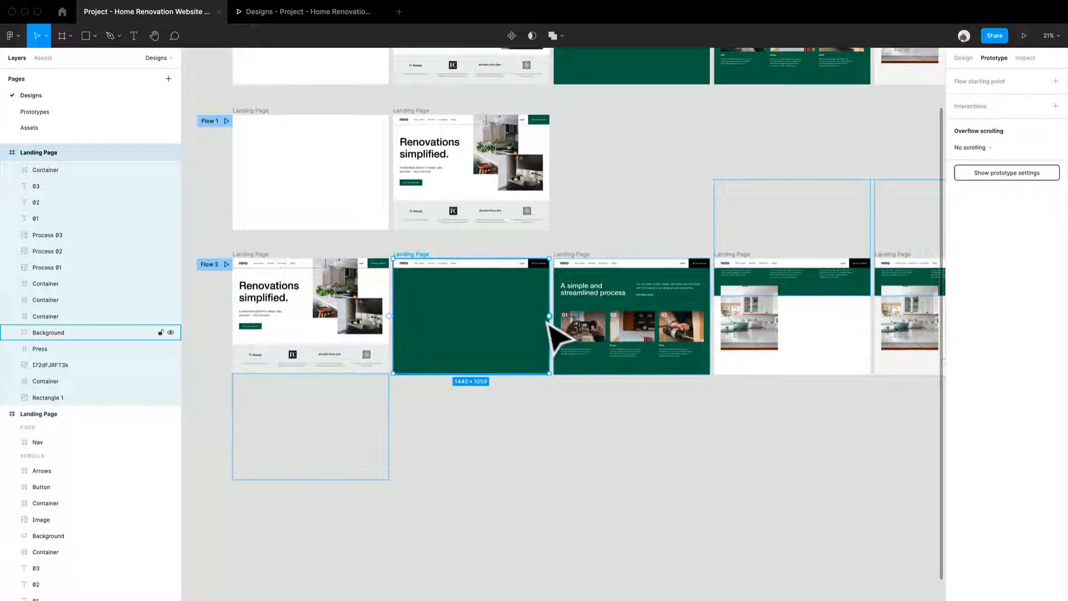
{"action": "left_click_drag", "start_coordinate": [549, 316], "coordinate": [592, 341]}
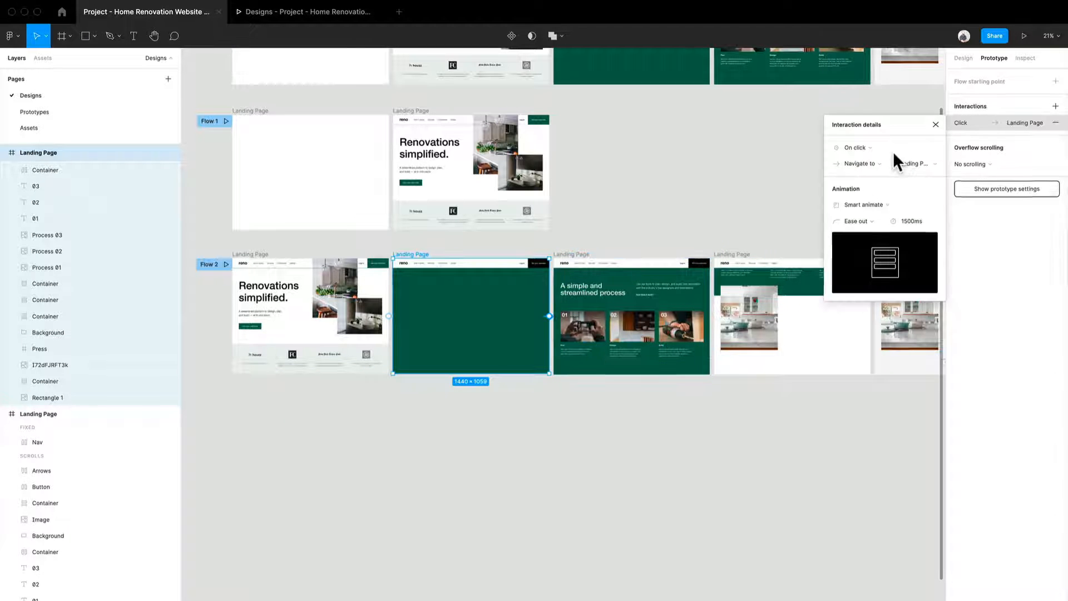
{"action": "left_click", "coordinate": [889, 156]}
{"action": "left_click", "coordinate": [721, 397]}
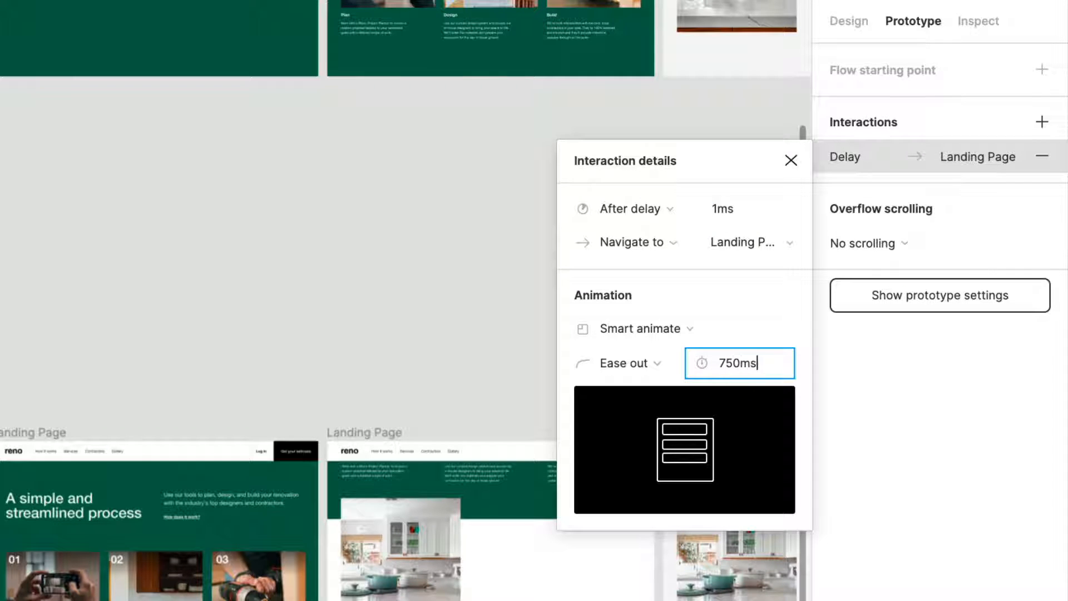
{"action": "key", "text": "Return"}
{"action": "left_click", "coordinate": [804, 442]}
Examine the trigger and animation settings of the upper Intro row's connections from the process frame through the kitchen frame to the testimonial frame.
{"action": "left_click_drag", "start_coordinate": [813, 446], "coordinate": [616, 410]}
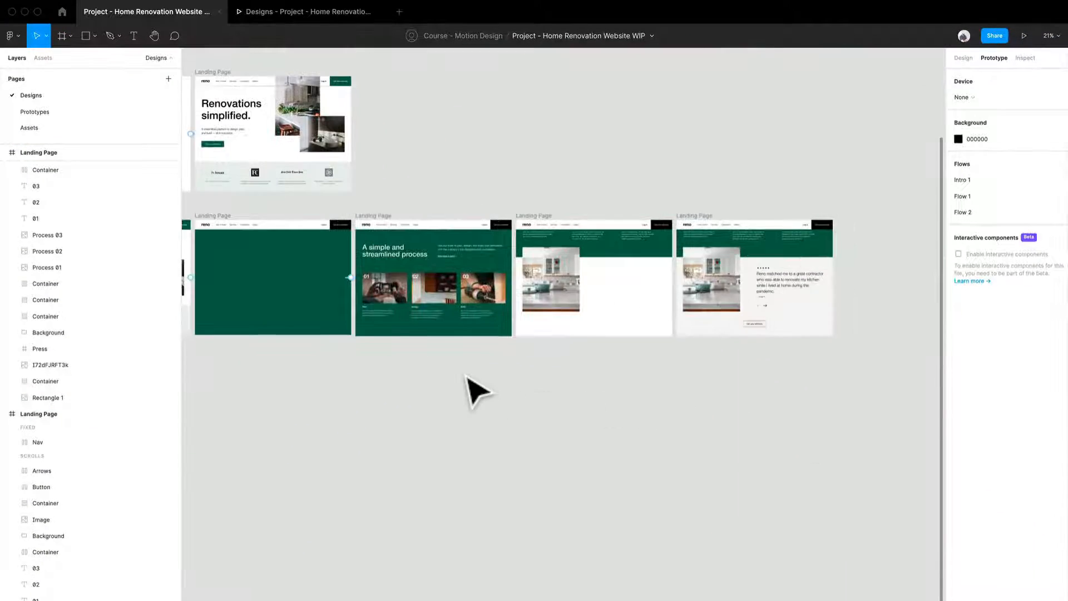
{"action": "scroll", "coordinate": [476, 389], "scroll_direction": "up", "scroll_amount": 3}
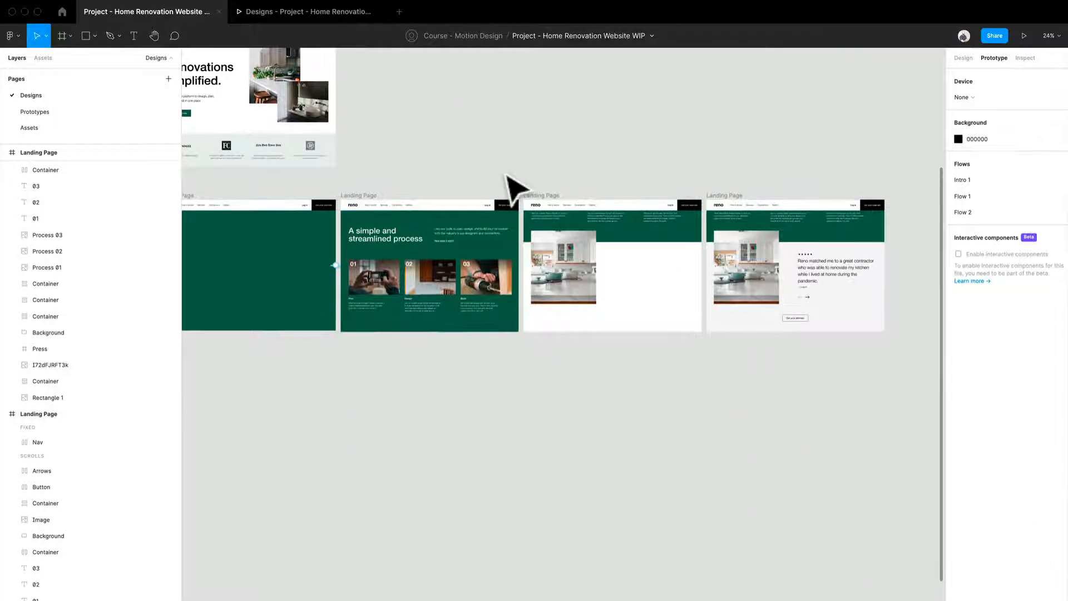
{"action": "left_click_drag", "start_coordinate": [506, 176], "coordinate": [465, 449]}
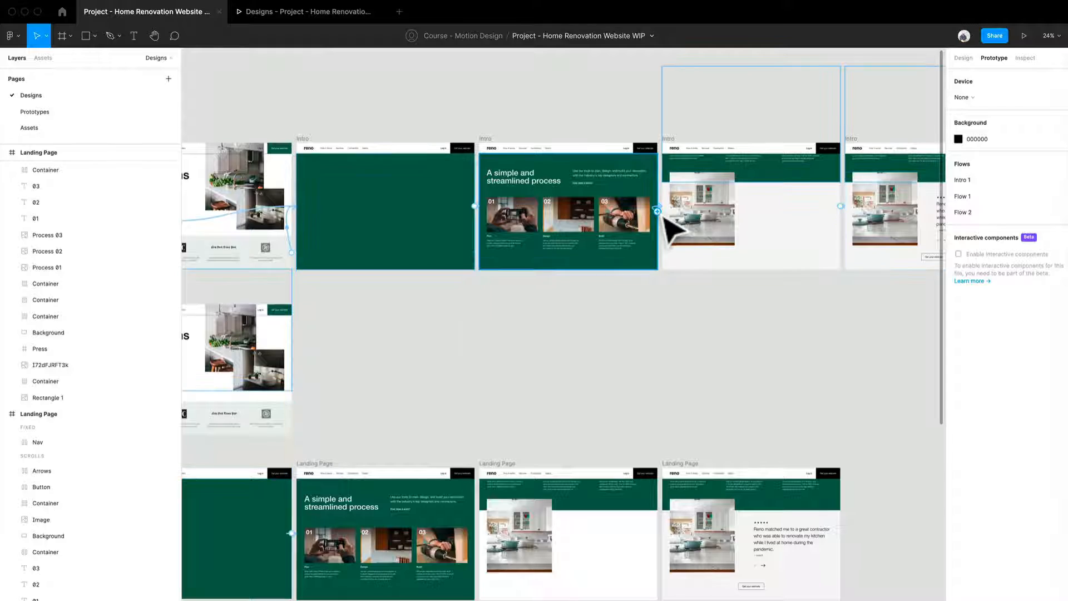
{"action": "left_click", "coordinate": [660, 213]}
{"action": "scroll", "coordinate": [662, 217], "scroll_direction": "up", "scroll_amount": 6}
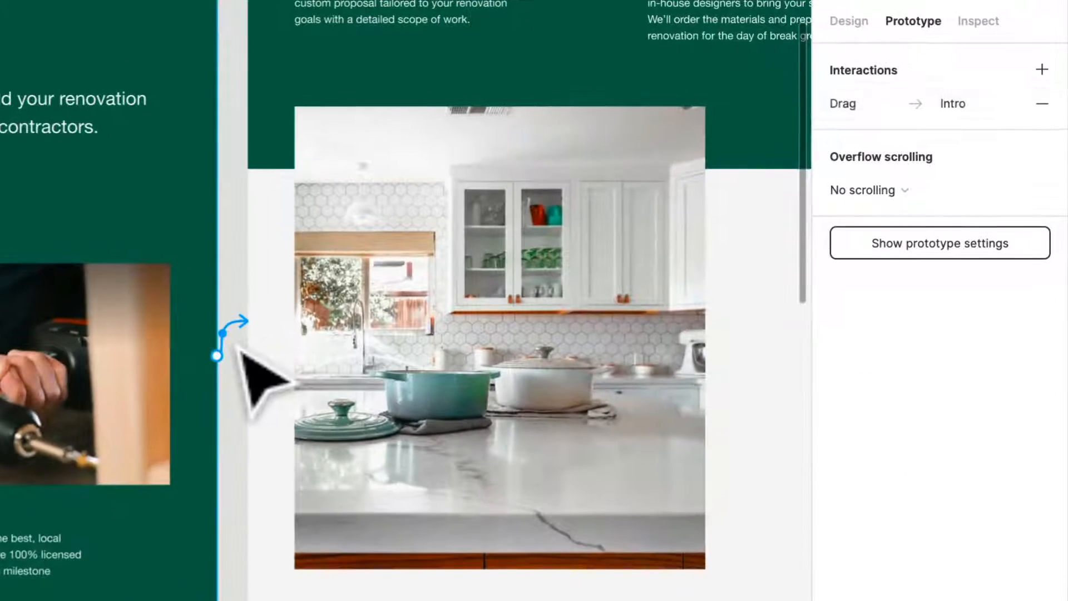
{"action": "left_click", "coordinate": [239, 348]}
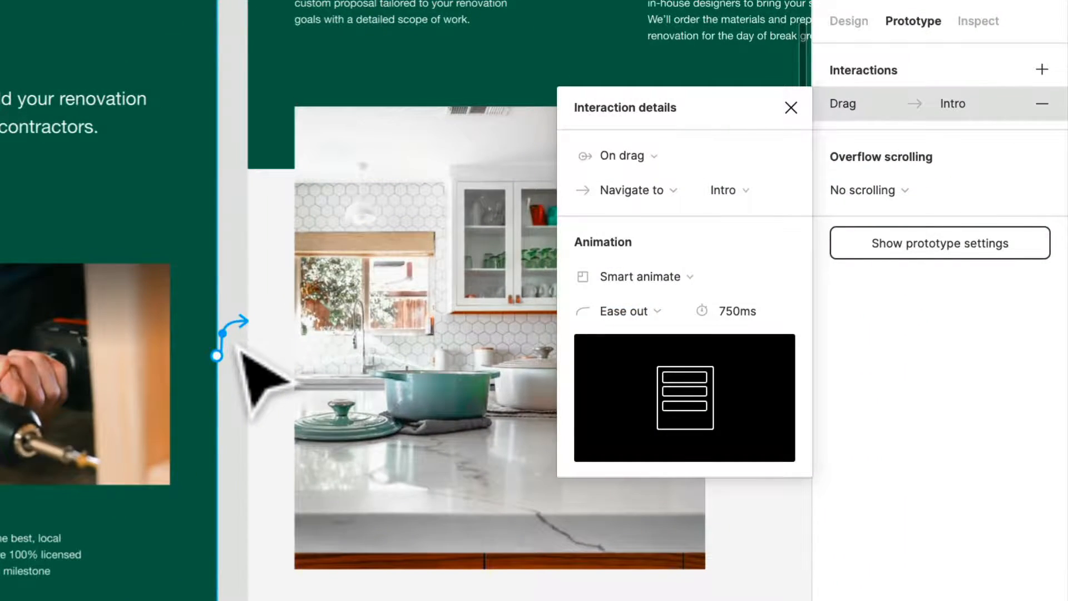
{"action": "scroll", "coordinate": [239, 350], "scroll_direction": "down", "scroll_amount": 3}
{"action": "left_click_drag", "start_coordinate": [763, 333], "coordinate": [346, 332]}
{"action": "left_click_drag", "start_coordinate": [682, 398], "coordinate": [612, 428]}
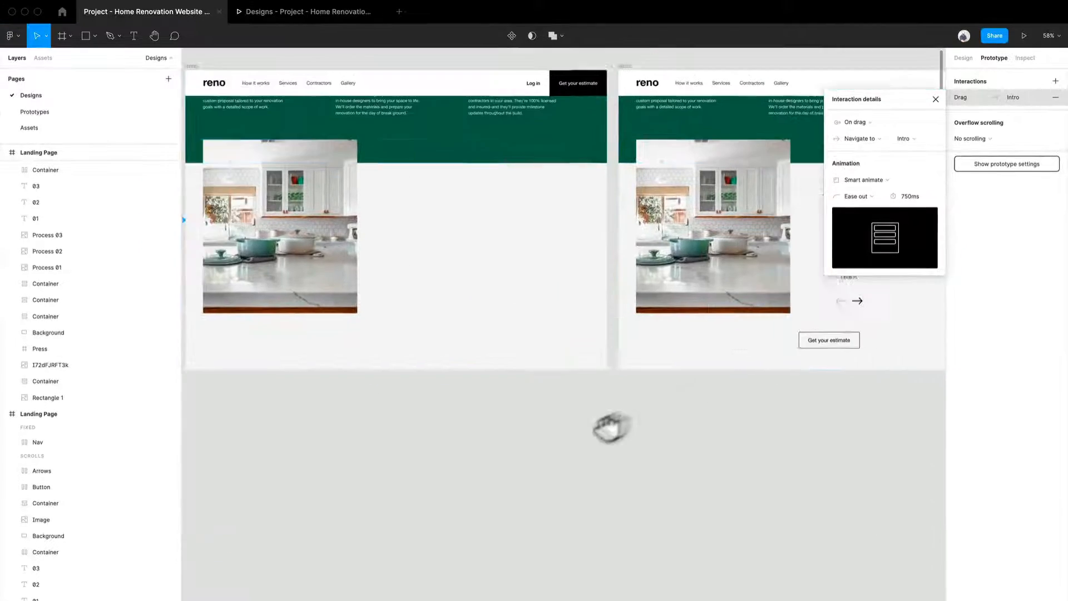
{"action": "left_click", "coordinate": [577, 358]}
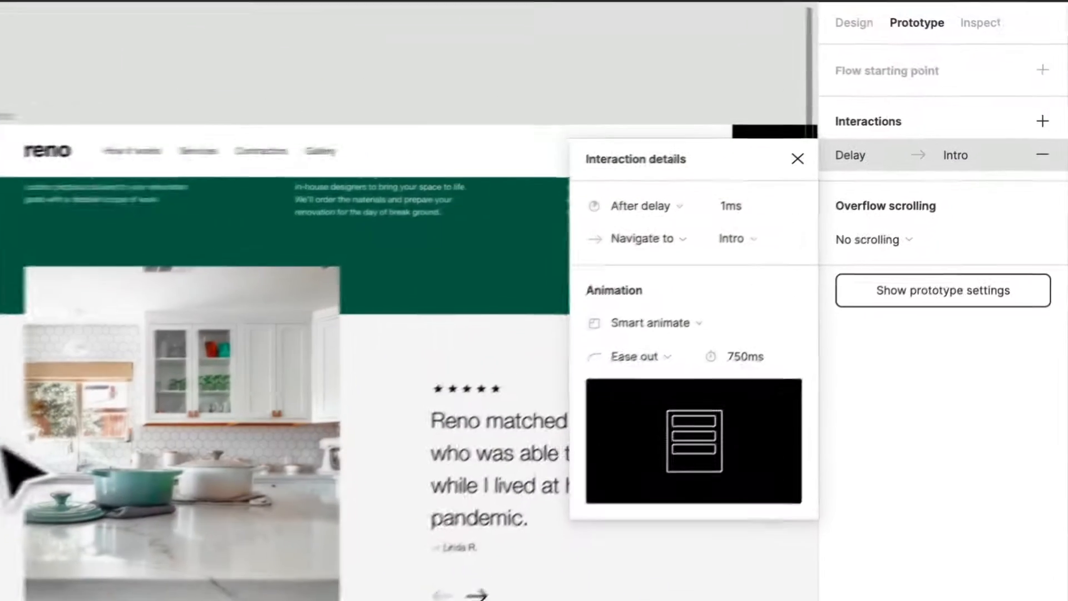
{"action": "scroll", "coordinate": [2, 447], "scroll_direction": "down", "scroll_amount": 5}
{"action": "scroll", "coordinate": [2, 447], "scroll_direction": "down", "scroll_amount": 5}
{"action": "scroll", "coordinate": [1, 447], "scroll_direction": "left", "scroll_amount": 5}
{"action": "scroll", "coordinate": [1, 447], "scroll_direction": "up", "scroll_amount": 2}
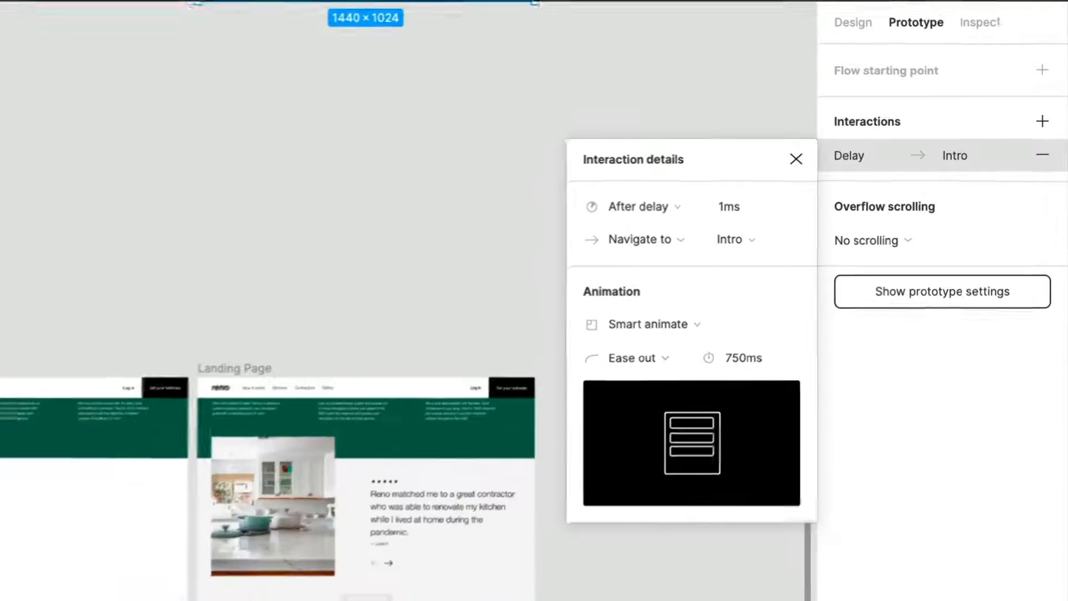
Preview Flow 2 in the prototype, moving from the hero frame through the green transition to the process section.
{"action": "left_click", "coordinate": [250, 457]}
{"action": "left_click_drag", "start_coordinate": [250, 458], "coordinate": [582, 398]}
{"action": "scroll", "coordinate": [582, 398], "scroll_direction": "up", "scroll_amount": 3}
{"action": "left_click_drag", "start_coordinate": [660, 368], "coordinate": [622, 383]}
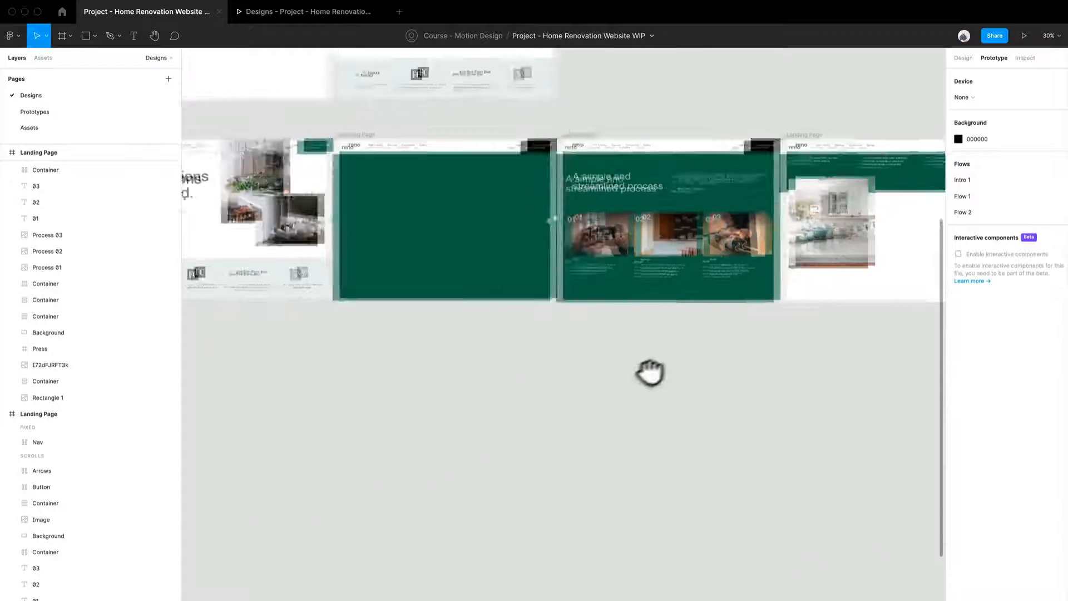
{"action": "left_click", "coordinate": [1023, 36]}
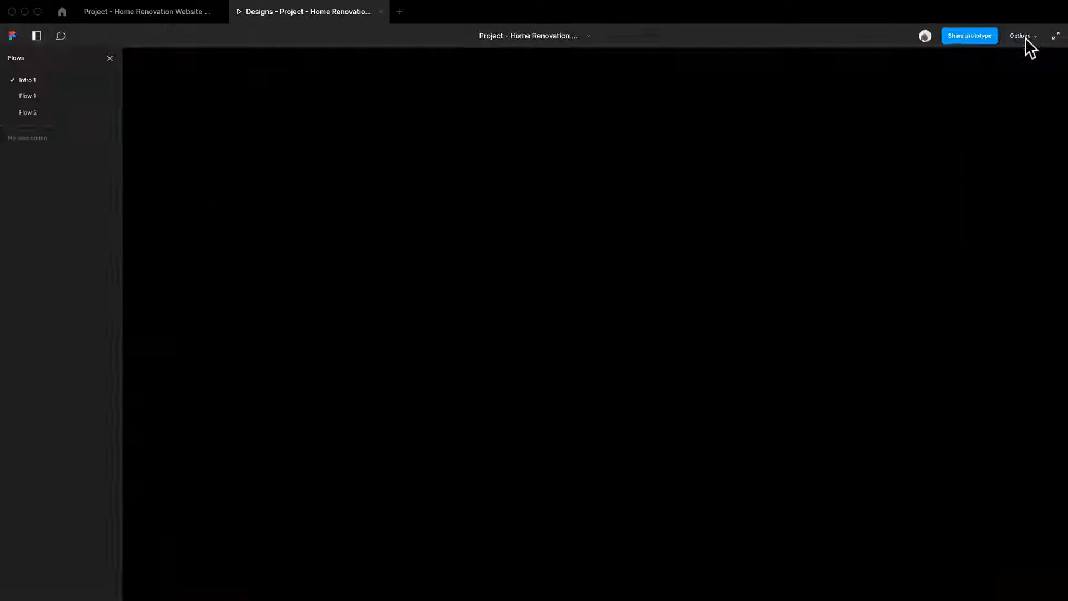
{"action": "left_click", "coordinate": [48, 111]}
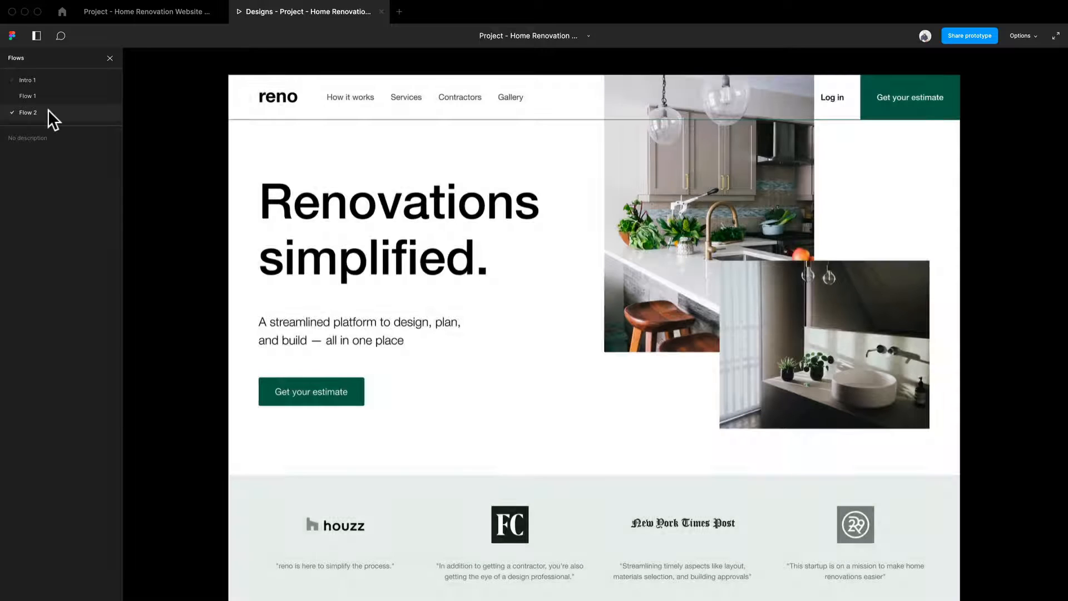
{"action": "scroll", "coordinate": [633, 323], "scroll_direction": "down", "scroll_amount": 10}
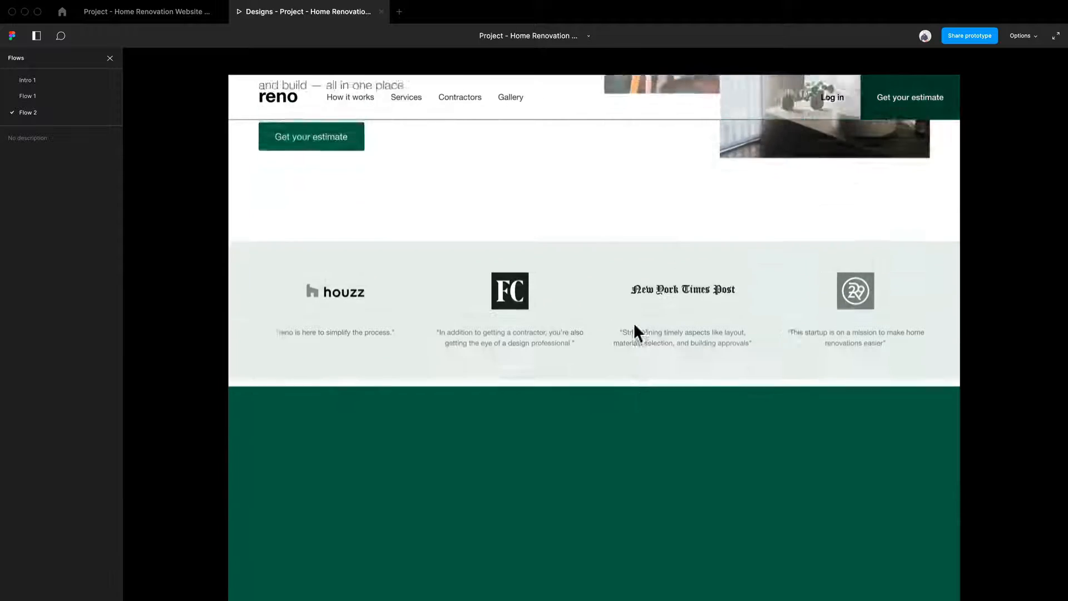
{"action": "scroll", "coordinate": [633, 322], "scroll_direction": "down", "scroll_amount": 3}
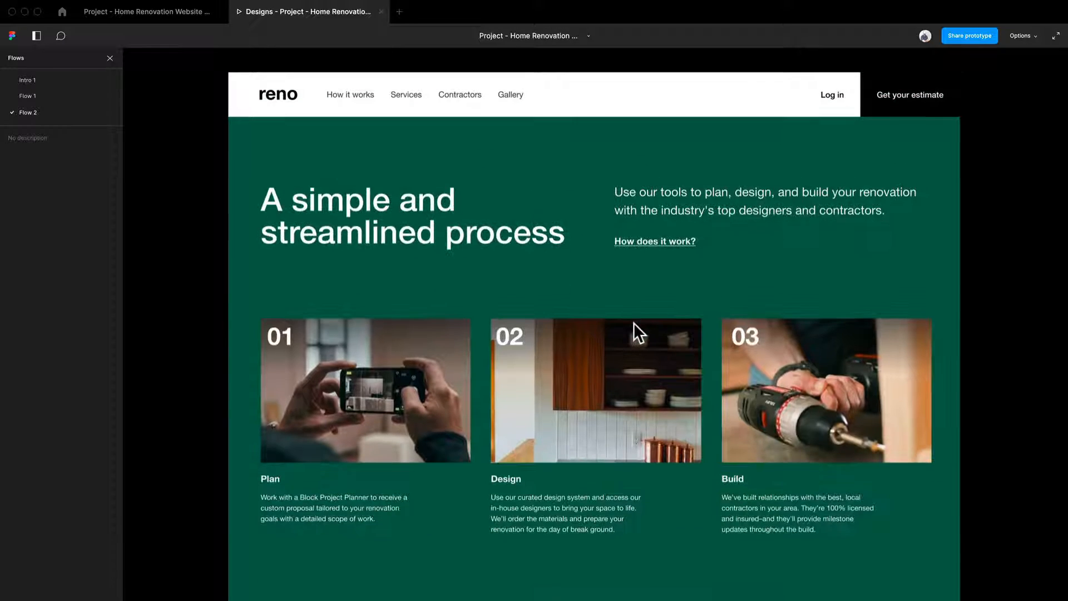
Return to the design file and set the green-to-process connection's animation duration to 1500 ms.
{"action": "left_click", "coordinate": [135, 15]}
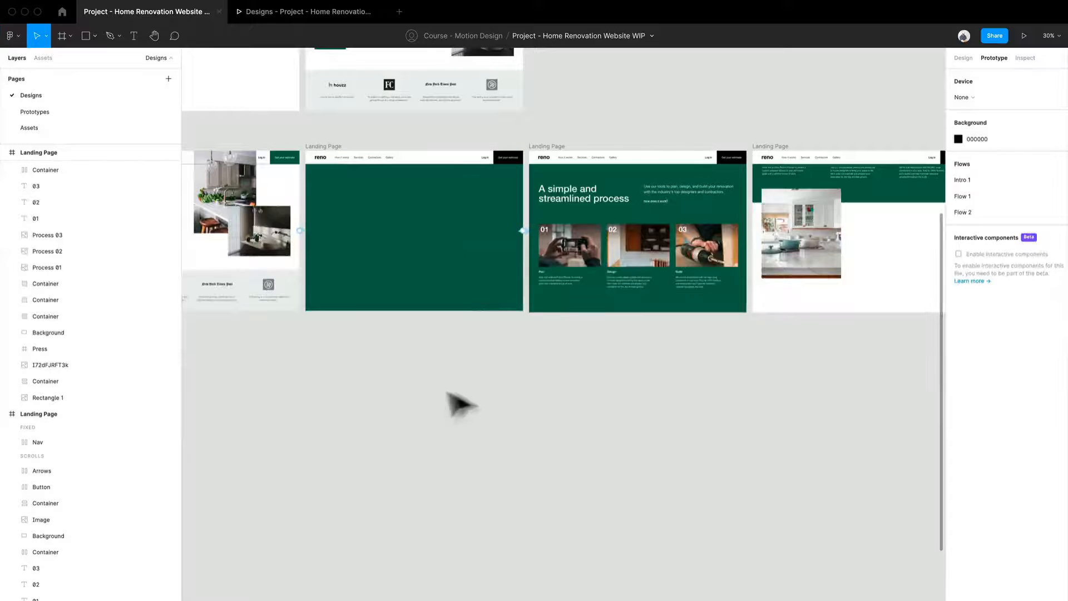
{"action": "left_click", "coordinate": [329, 166]}
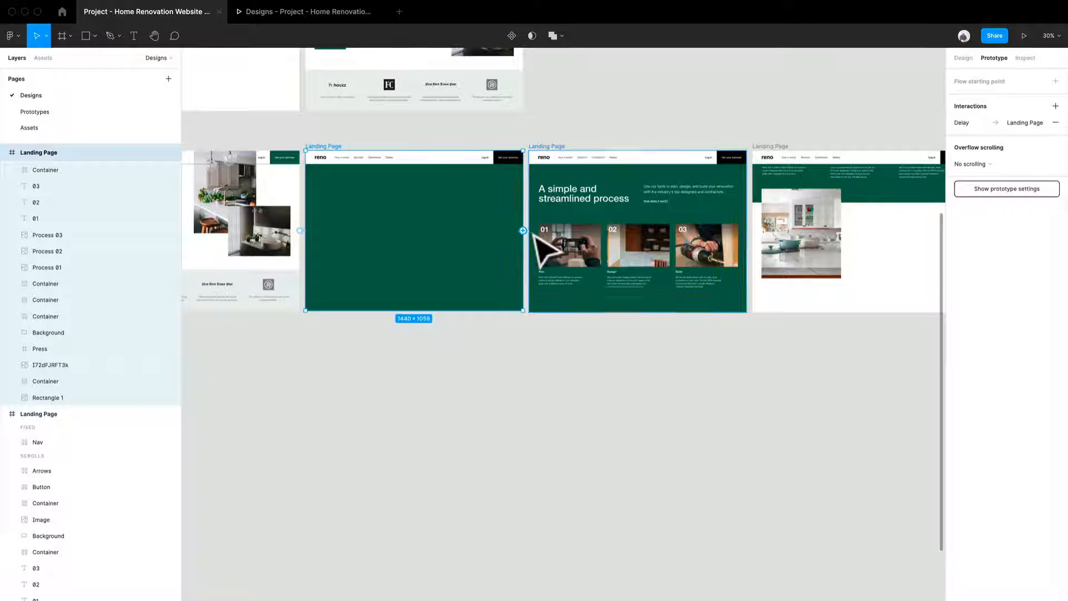
{"action": "scroll", "coordinate": [530, 237], "scroll_direction": "up", "scroll_amount": 10}
{"action": "left_click", "coordinate": [534, 235]}
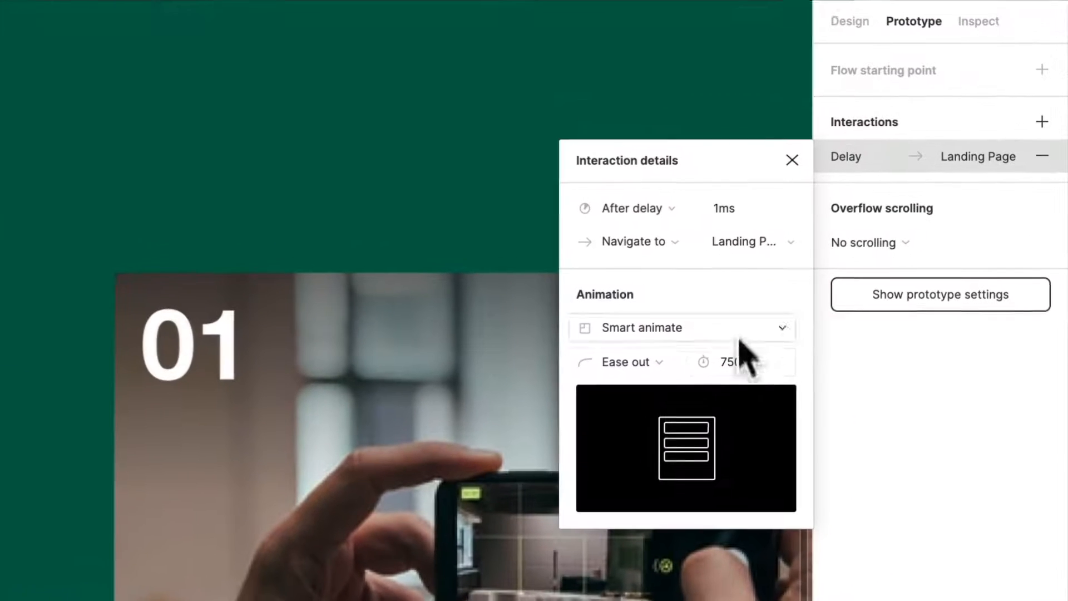
{"action": "left_click", "coordinate": [738, 363]}
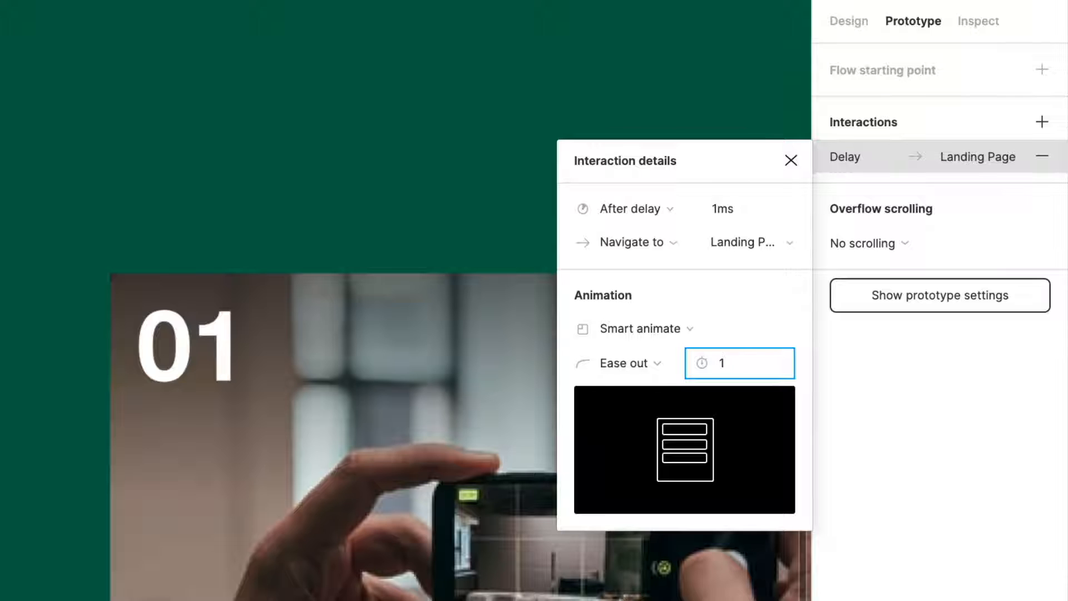
{"action": "type", "text": "1500"}
{"action": "key", "text": "Return"}
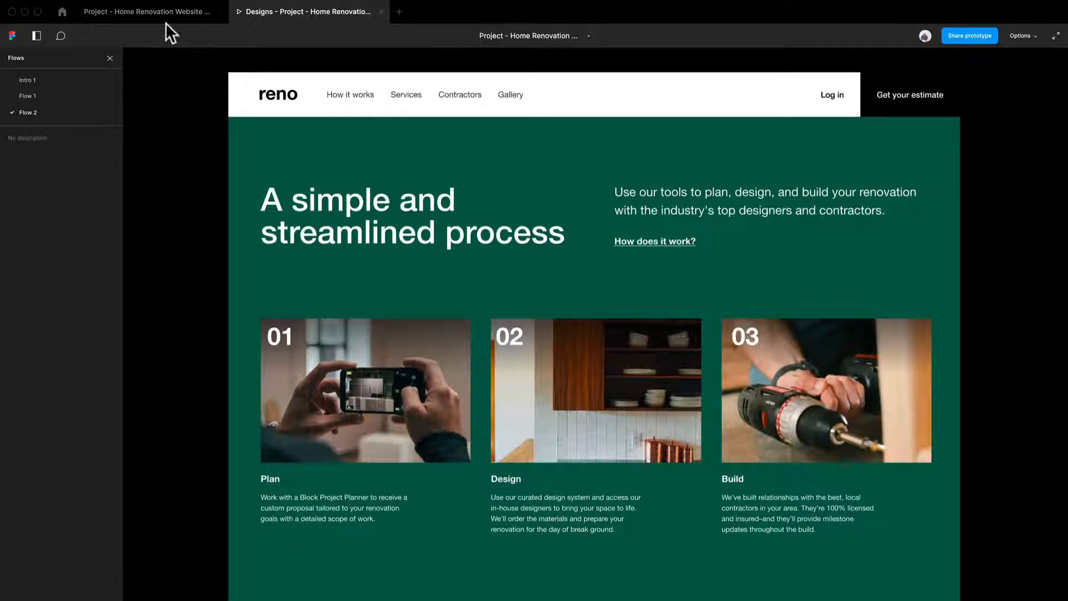
Return from the preview to the design file and set the green-to-process connection's animation duration to 1000 ms.
{"action": "left_click", "coordinate": [165, 20]}
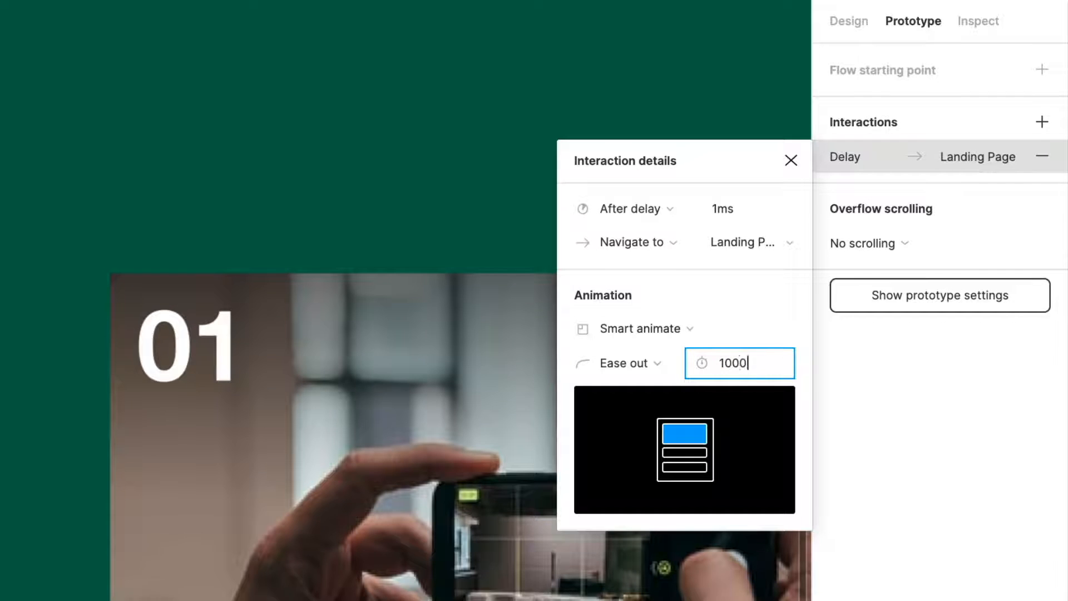
{"action": "key", "text": "Return"}
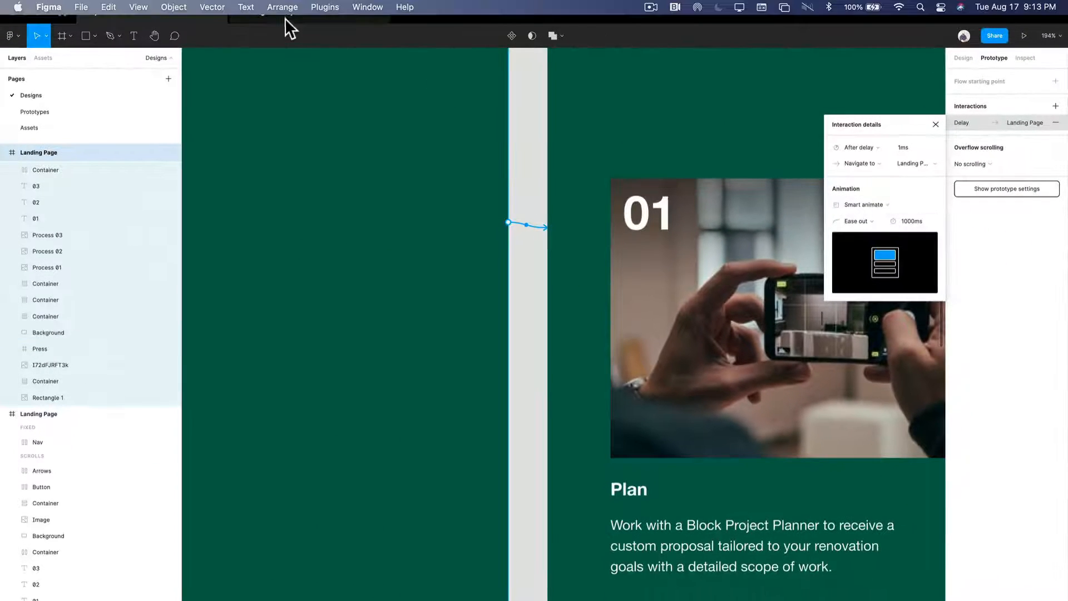
{"action": "scroll", "coordinate": [520, 332], "scroll_direction": "down", "scroll_amount": 10}
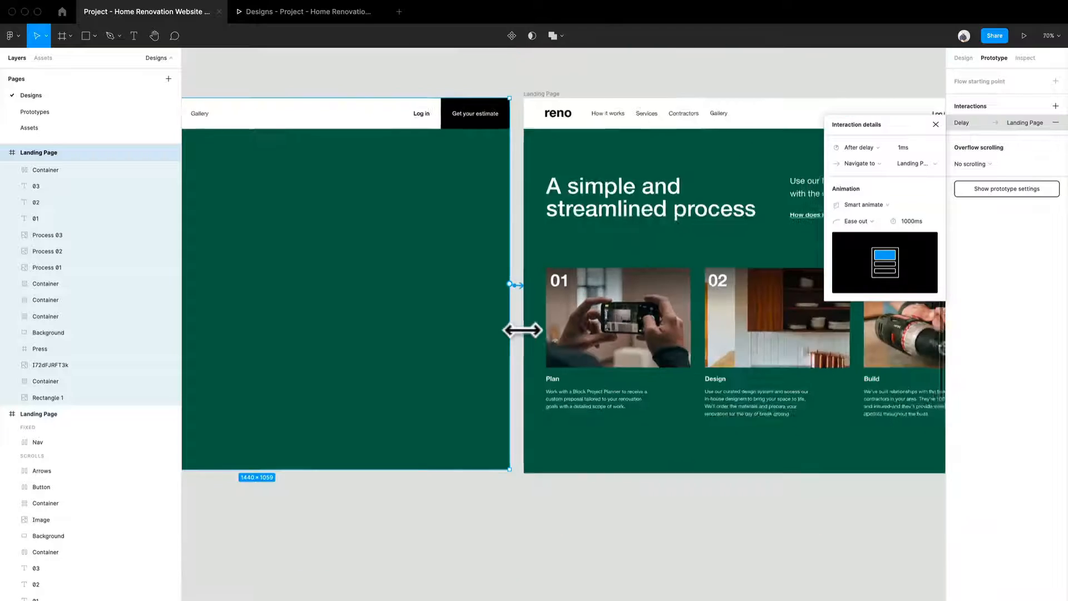
{"action": "scroll", "coordinate": [452, 366], "scroll_direction": "left", "scroll_amount": 5}
{"action": "key", "text": "Escape"}
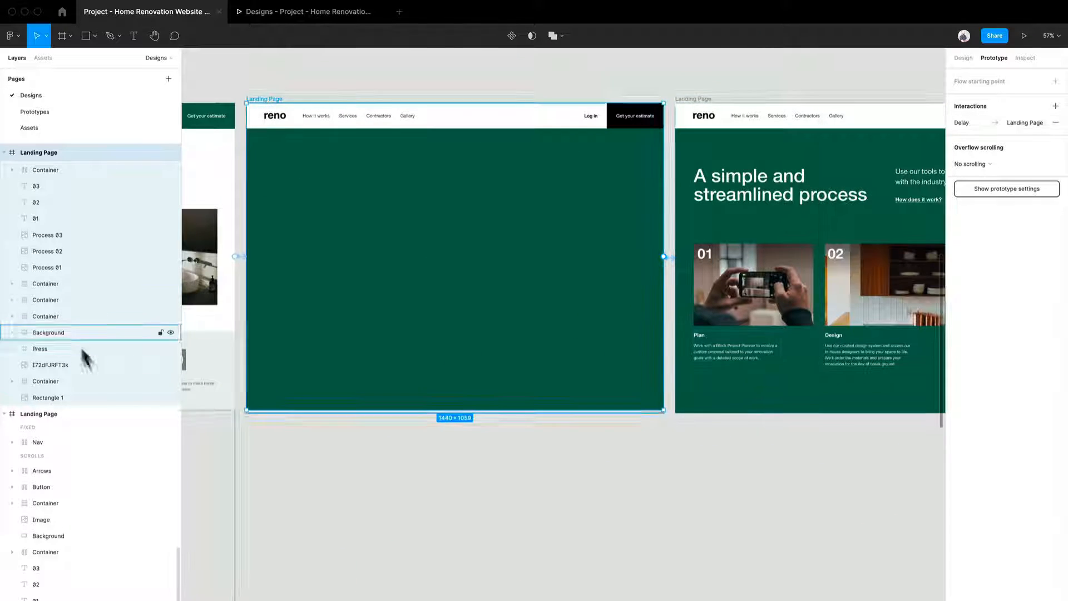
Extend the green second frame downward to expose its hidden content, and move the 01 image with its number and text block slightly up.
{"action": "left_click", "coordinate": [54, 283]}
{"action": "left_click", "coordinate": [63, 316]}
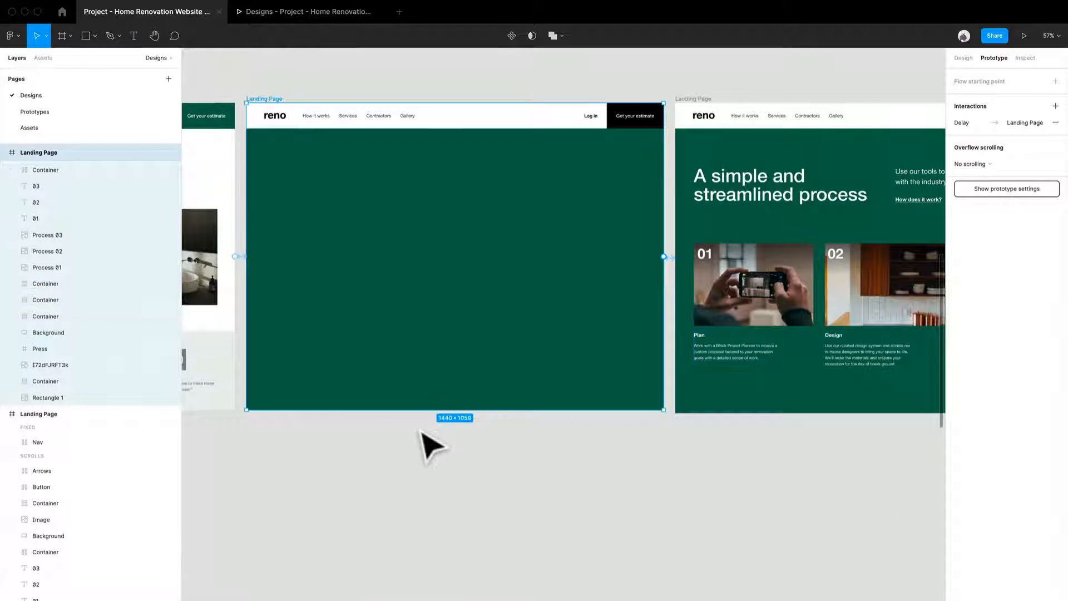
{"action": "left_click_drag", "start_coordinate": [424, 421], "coordinate": [424, 599]}
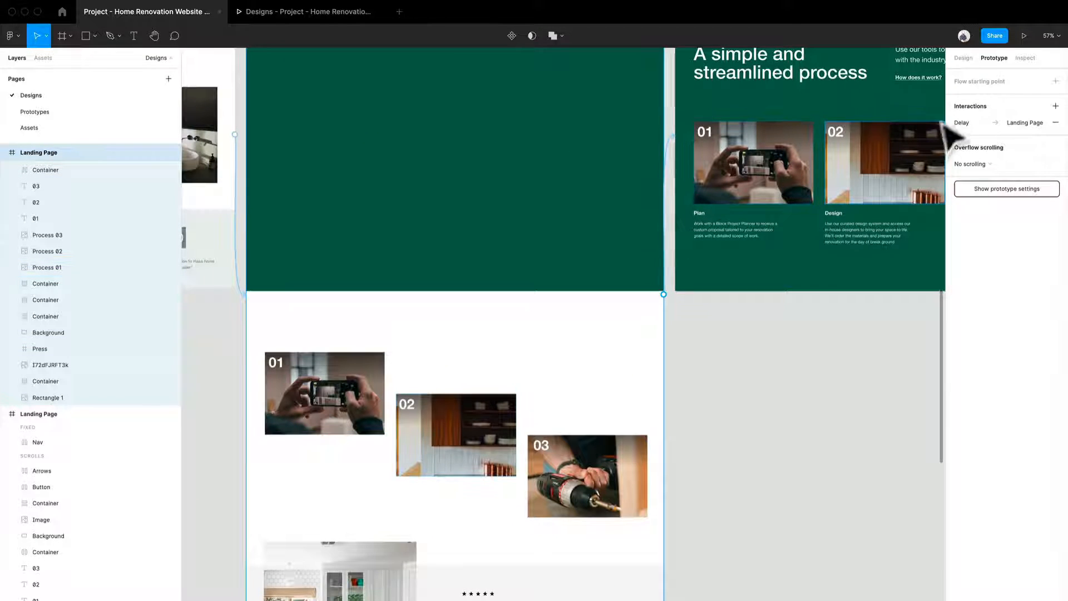
{"action": "left_click", "coordinate": [962, 58]}
{"action": "left_click", "coordinate": [330, 520]}
{"action": "left_click_drag", "start_coordinate": [347, 513], "coordinate": [233, 344]}
{"action": "left_click_drag", "start_coordinate": [301, 382], "coordinate": [300, 377]}
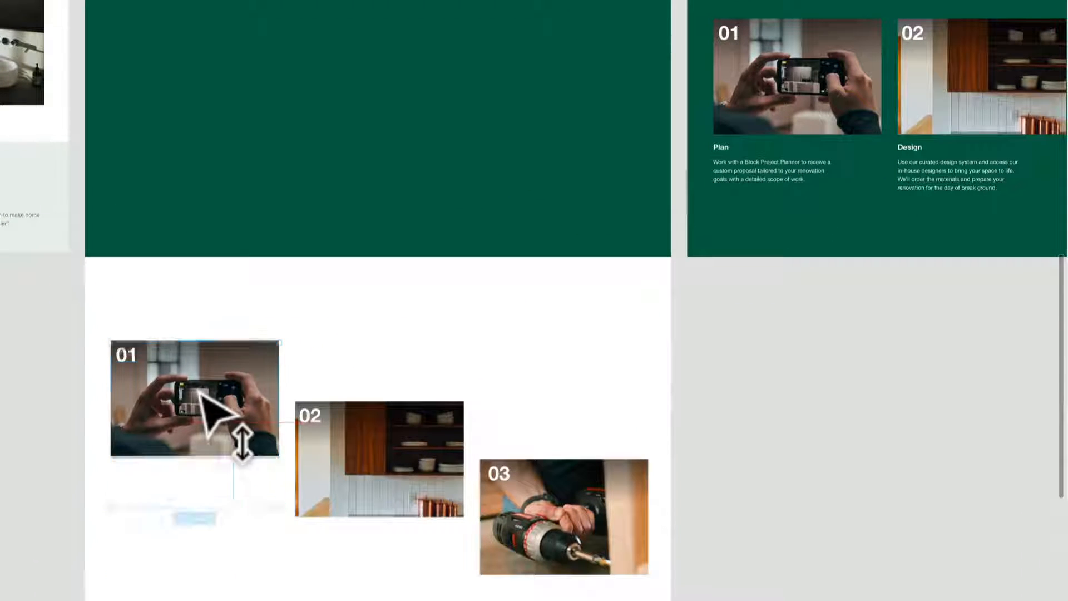
{"action": "left_click_drag", "start_coordinate": [203, 381], "coordinate": [204, 381]}
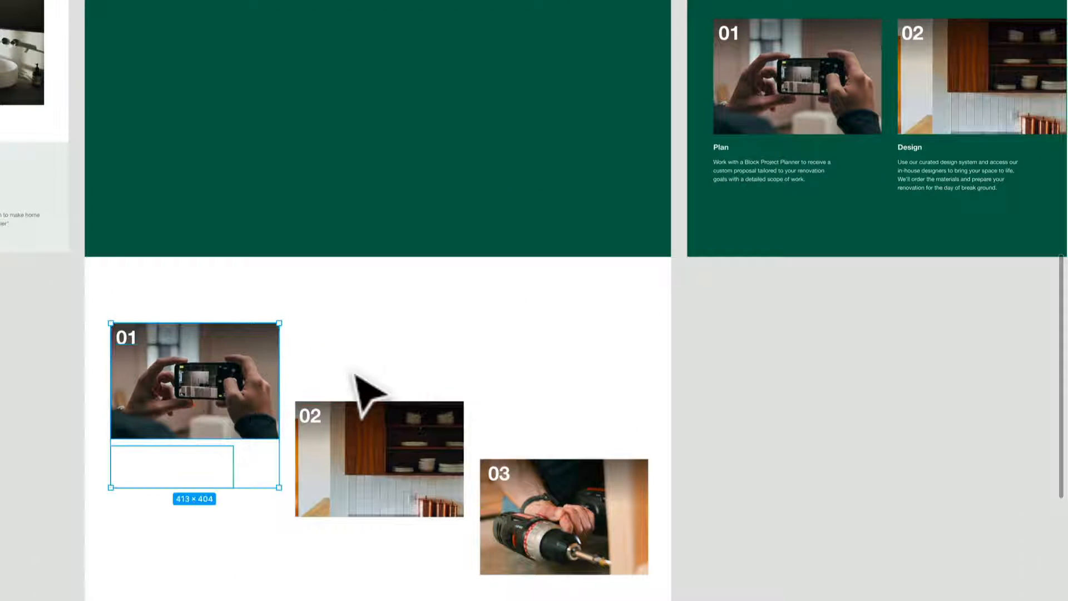
Move the 02 and 03 images down, each with its number and text block, to widen the staggered offset between the process cards.
{"action": "left_click_drag", "start_coordinate": [398, 600], "coordinate": [321, 418]}
{"action": "left_click", "coordinate": [410, 541]}
{"action": "left_click_drag", "start_coordinate": [435, 578], "coordinate": [294, 403]}
{"action": "left_click_drag", "start_coordinate": [373, 452], "coordinate": [373, 469]}
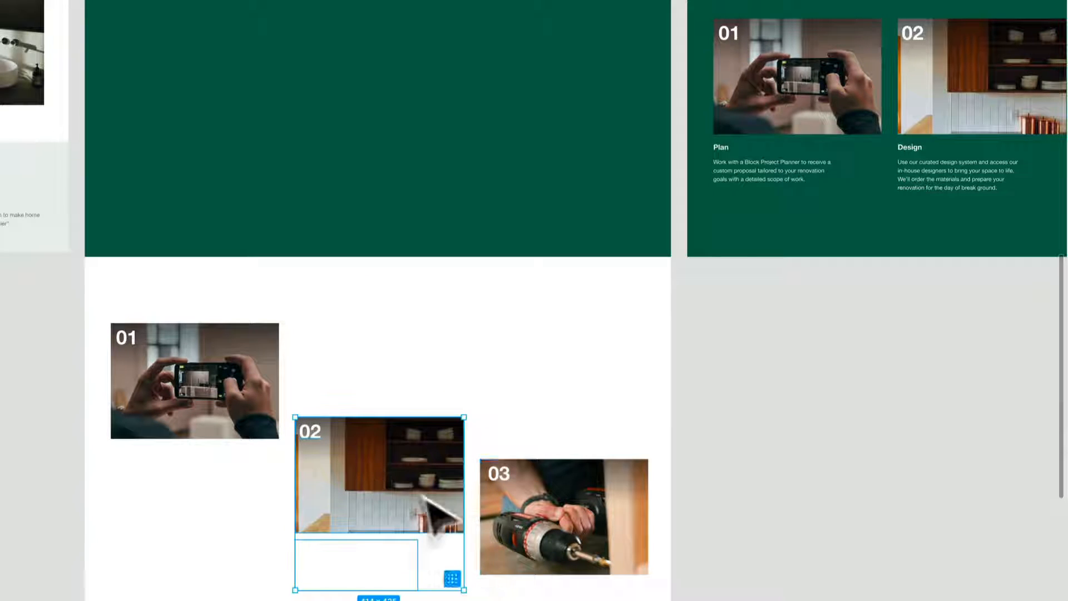
{"action": "left_click_drag", "start_coordinate": [647, 599], "coordinate": [493, 457]}
{"action": "left_click_drag", "start_coordinate": [576, 504], "coordinate": [576, 523]}
{"action": "left_click_drag", "start_coordinate": [579, 540], "coordinate": [579, 548]}
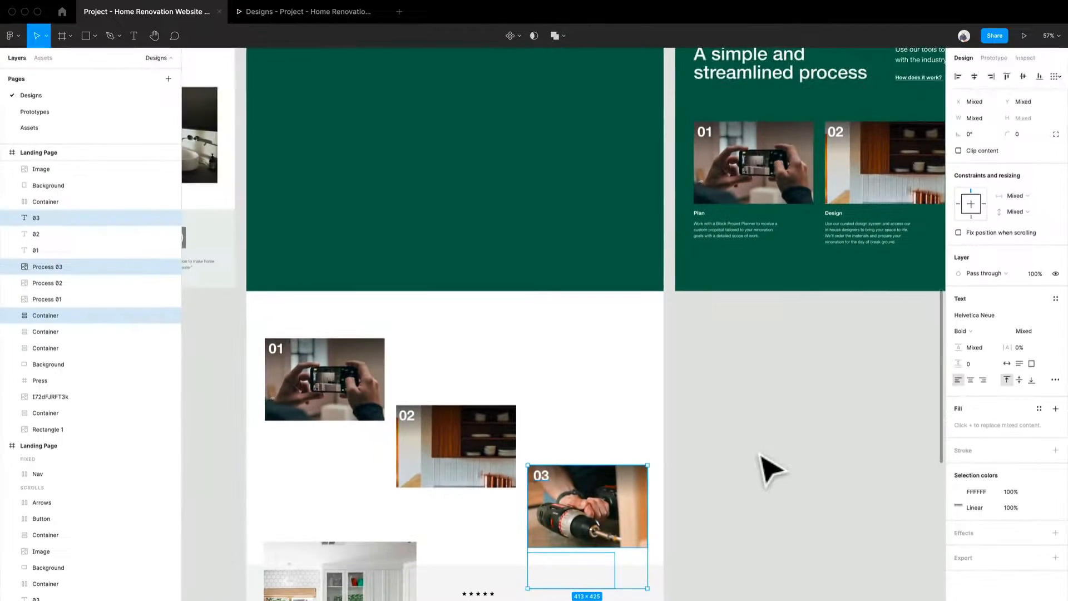
{"action": "left_click", "coordinate": [760, 454]}
Shorten the green second landing page frame to a height of 1059.
{"action": "scroll", "coordinate": [756, 445], "scroll_direction": "down", "scroll_amount": 1}
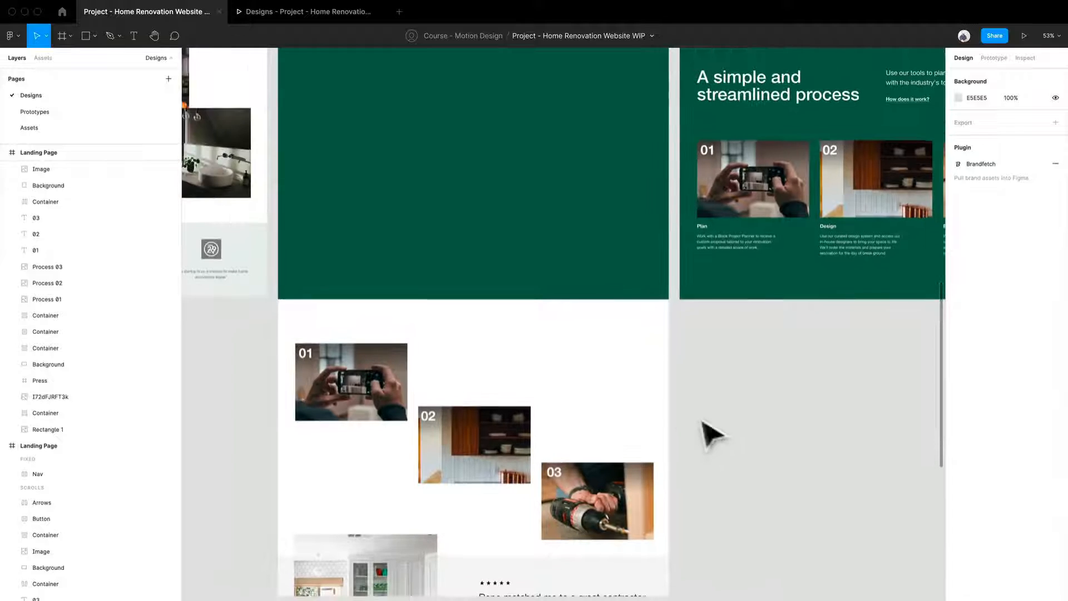
{"action": "right_click", "coordinate": [664, 389]}
{"action": "left_click", "coordinate": [654, 369]}
{"action": "left_click_drag", "start_coordinate": [616, 566], "coordinate": [582, 318]}
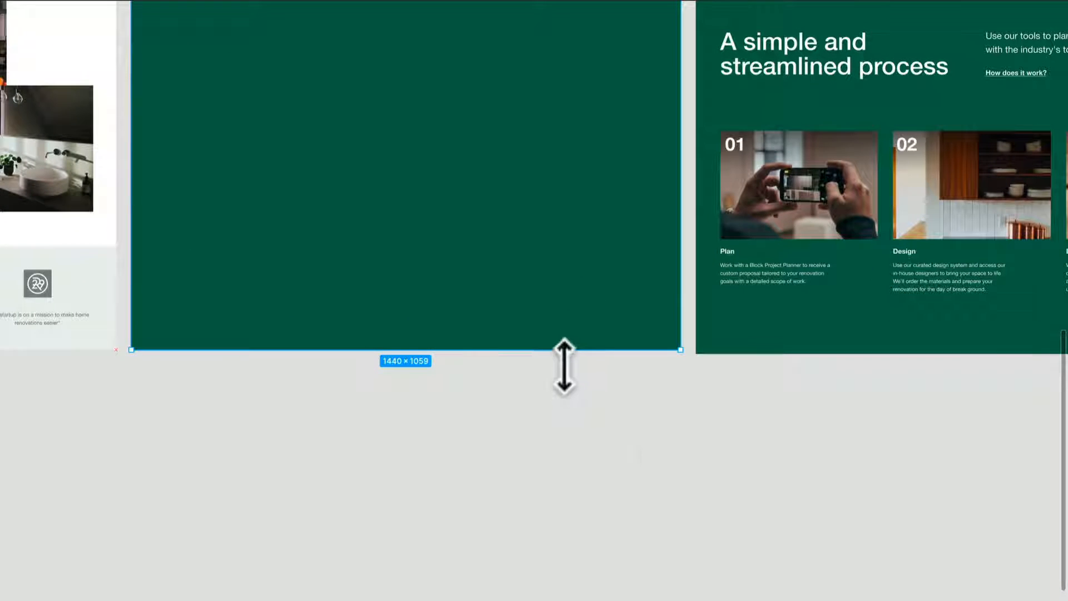
Shorten the process frame and the following white frame with the kitchen image to a height of 1059.
{"action": "left_click_drag", "start_coordinate": [757, 508], "coordinate": [514, 537]}
{"action": "right_click", "coordinate": [537, 362]}
{"action": "left_click", "coordinate": [472, 365]}
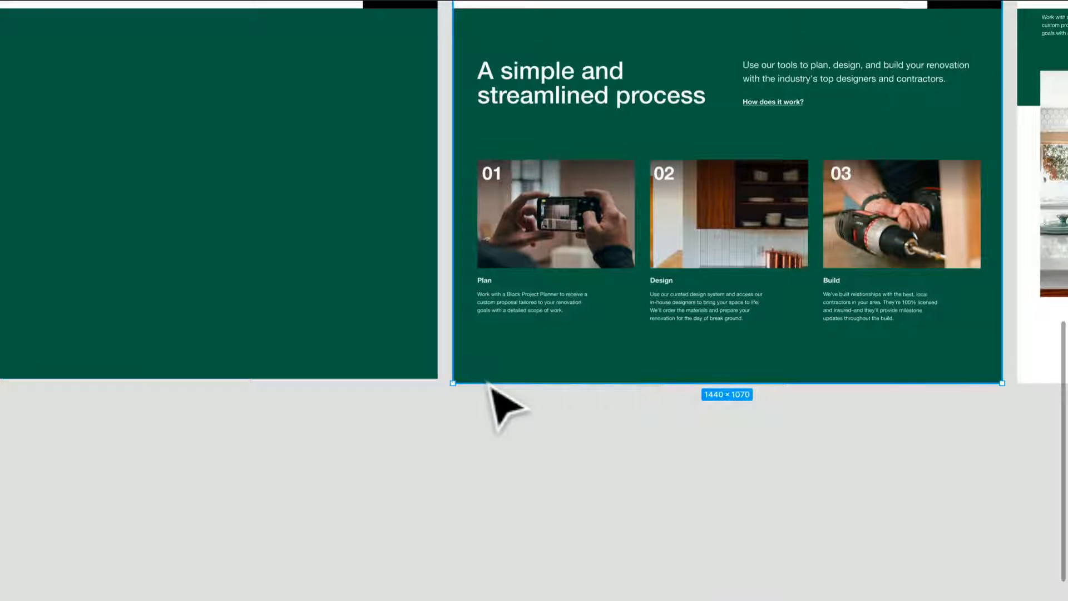
{"action": "left_click_drag", "start_coordinate": [494, 396], "coordinate": [494, 392]}
{"action": "left_click_drag", "start_coordinate": [690, 533], "coordinate": [296, 568]}
{"action": "right_click", "coordinate": [703, 400]}
{"action": "left_click", "coordinate": [644, 405]}
{"action": "left_click_drag", "start_coordinate": [664, 438], "coordinate": [662, 434]}
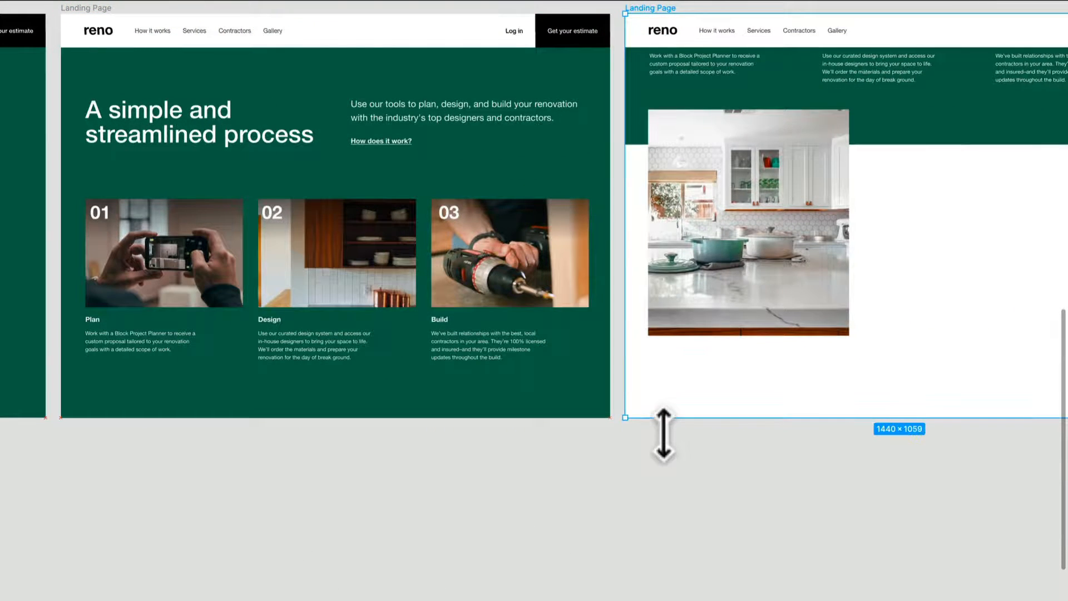
{"action": "scroll", "coordinate": [758, 562], "scroll_direction": "right", "scroll_amount": 10}
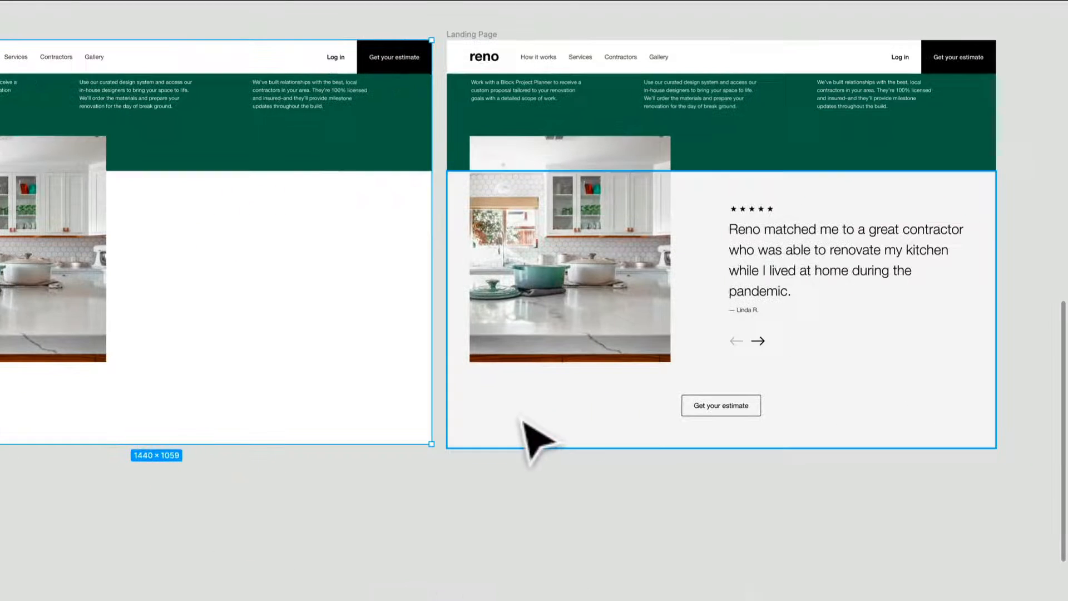
{"action": "right_click", "coordinate": [517, 409]}
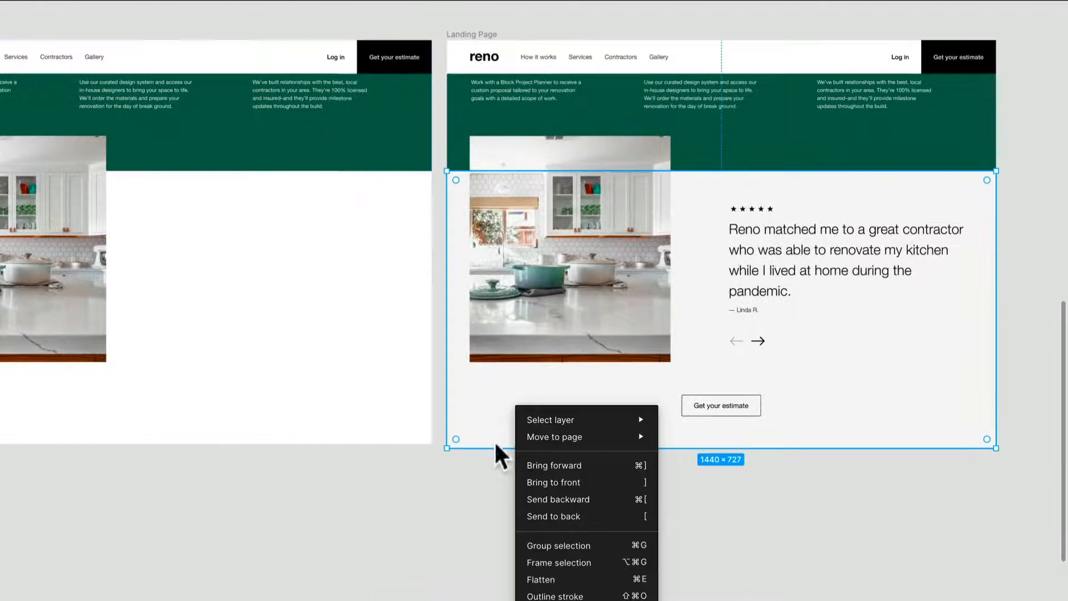
{"action": "left_click", "coordinate": [491, 484]}
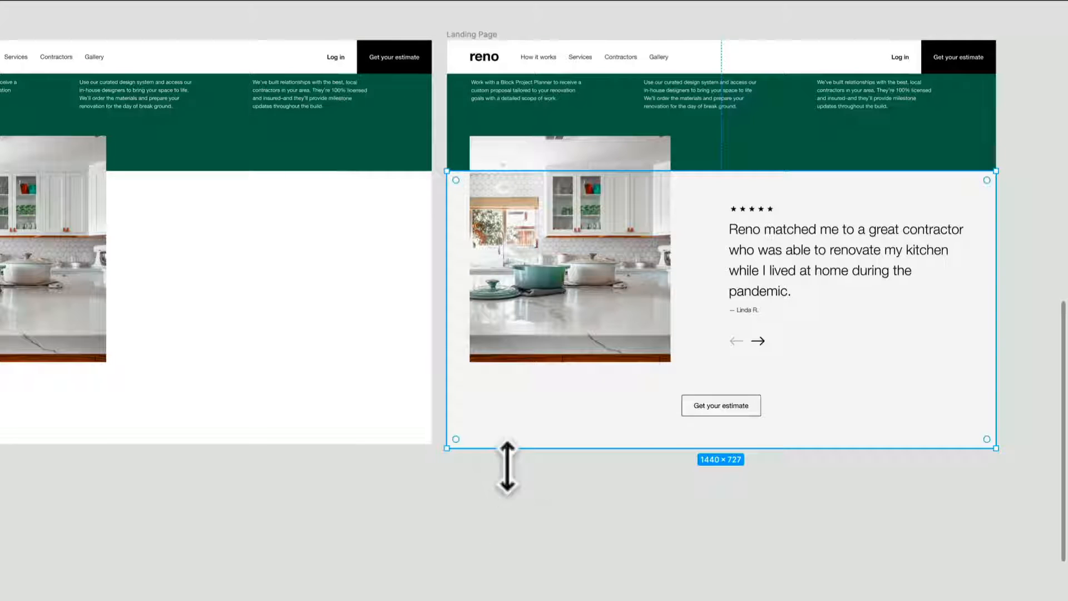
{"action": "left_click_drag", "start_coordinate": [507, 464], "coordinate": [508, 466]}
{"action": "right_click", "coordinate": [523, 537]}
{"action": "left_click", "coordinate": [483, 423]}
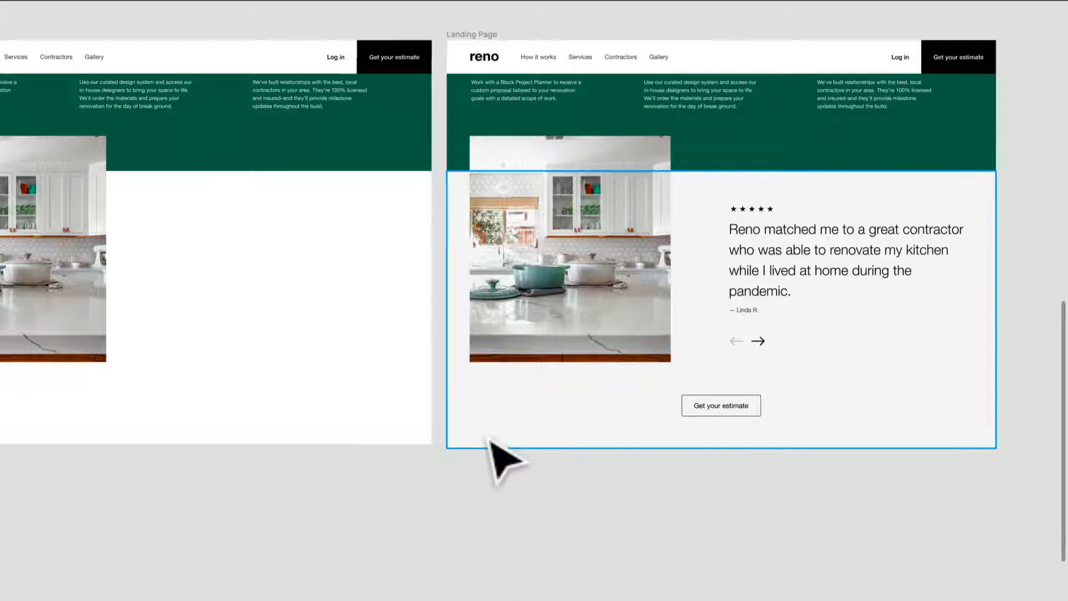
Shorten the last landing page frame with the customer testimonial to a height of 1059.
{"action": "scroll", "coordinate": [739, 239], "scroll_direction": "up", "scroll_amount": 5}
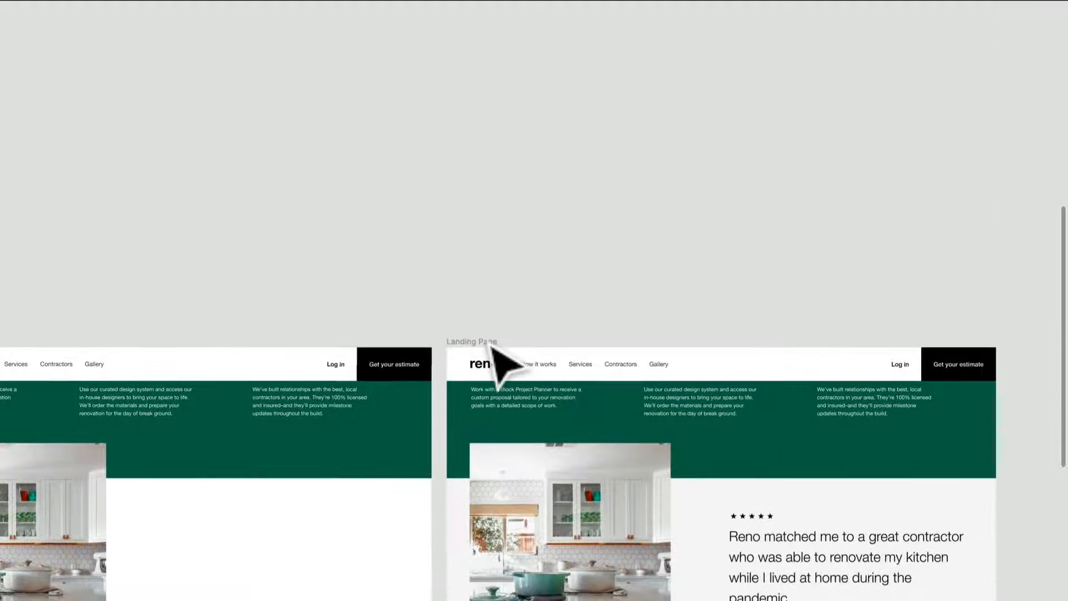
{"action": "left_click", "coordinate": [491, 343]}
{"action": "scroll", "coordinate": [498, 348], "scroll_direction": "down", "scroll_amount": 3}
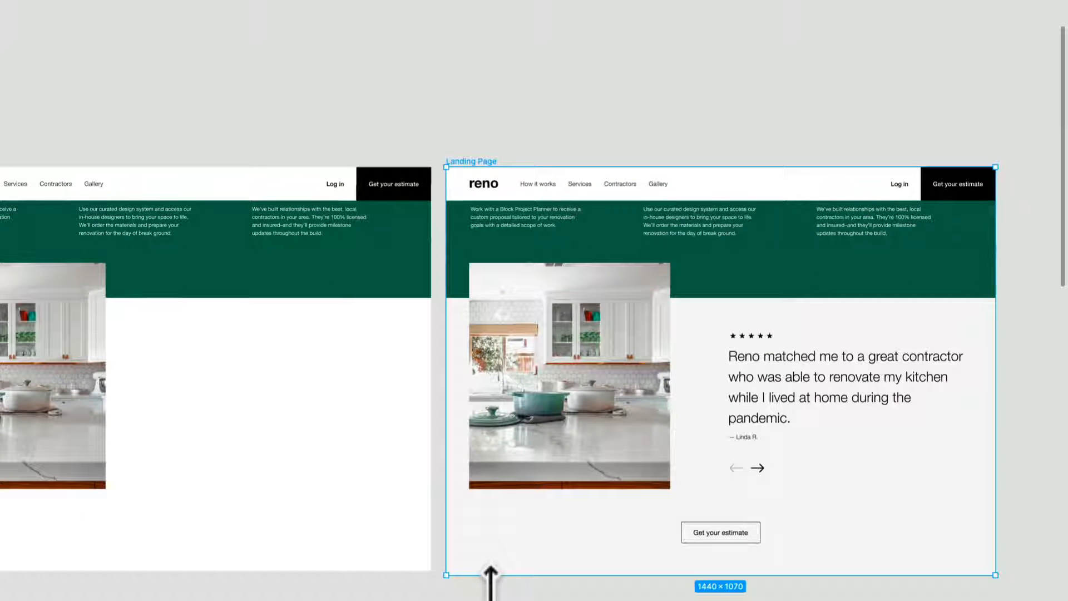
{"action": "left_click_drag", "start_coordinate": [490, 580], "coordinate": [677, 391]}
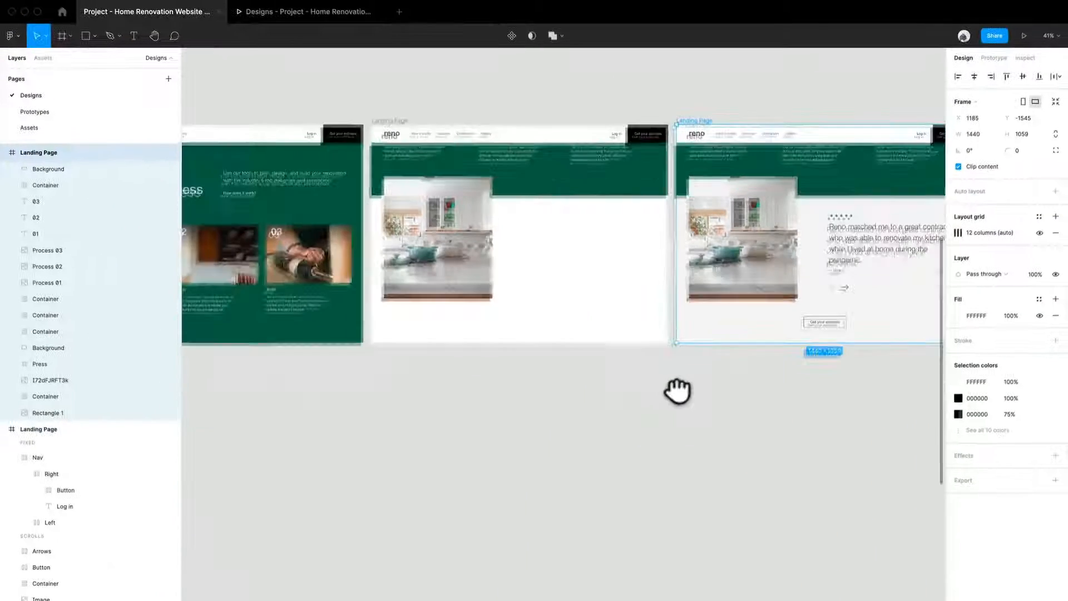
{"action": "left_click", "coordinate": [497, 436]}
Switch to the prototype preview, restart Flow 2 and play the scroll transition from the hero to the green process section.
{"action": "left_click_drag", "start_coordinate": [348, 466], "coordinate": [730, 477]}
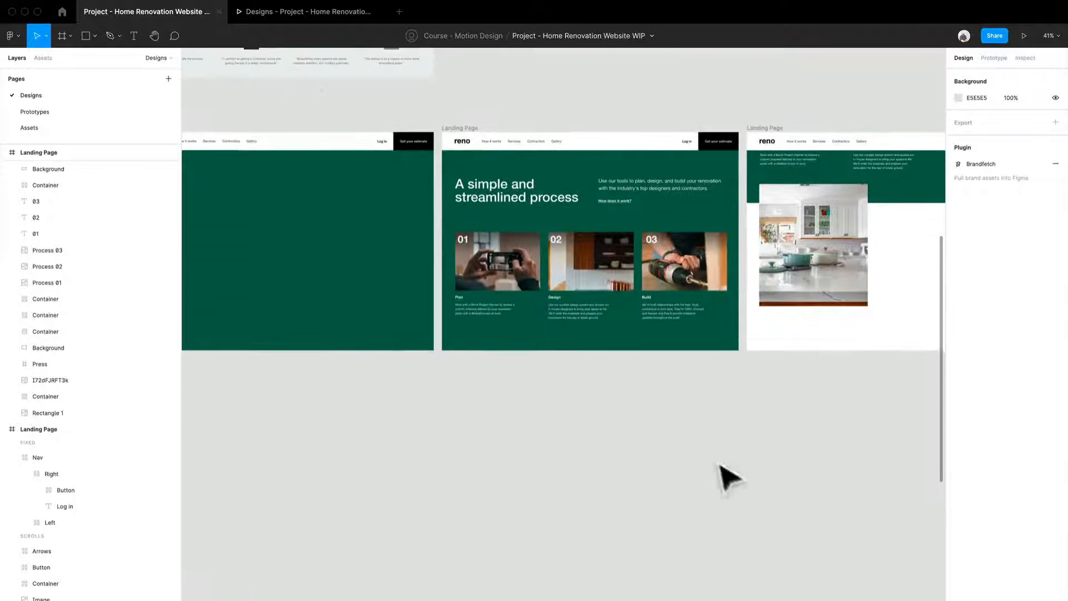
{"action": "left_click", "coordinate": [295, 13]}
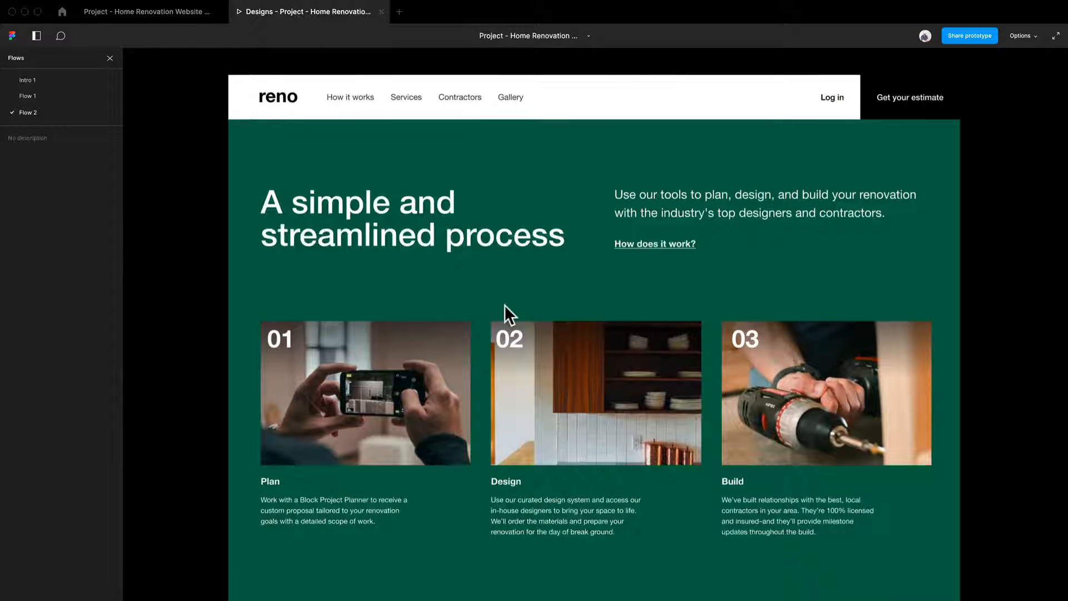
{"action": "scroll", "coordinate": [505, 305], "scroll_direction": "up", "scroll_amount": 10}
{"action": "scroll", "coordinate": [618, 420], "scroll_direction": "down", "scroll_amount": 10}
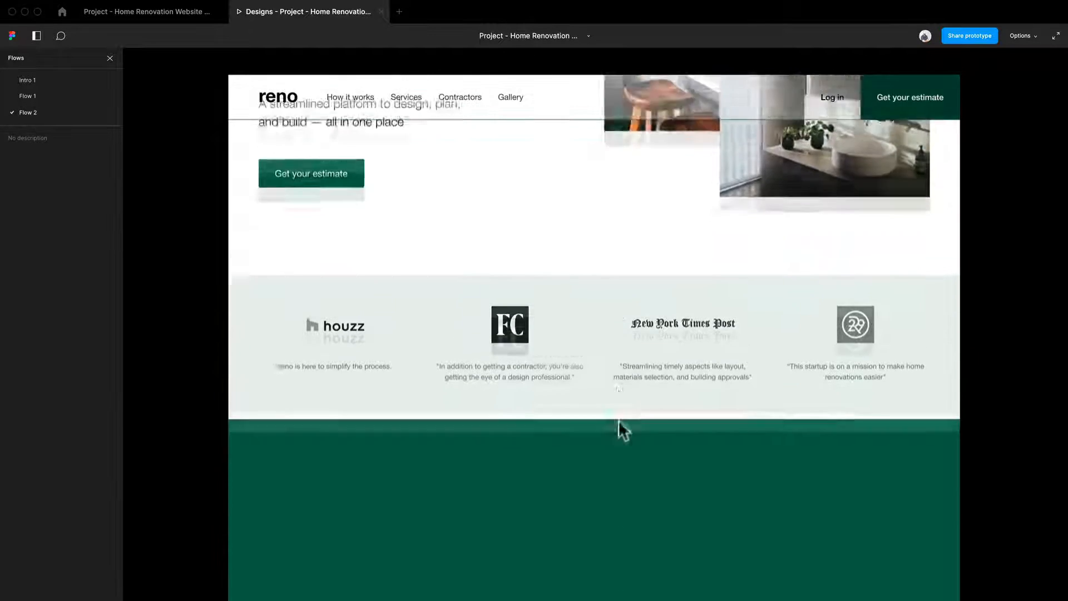
{"action": "scroll", "coordinate": [620, 398], "scroll_direction": "down", "scroll_amount": 4}
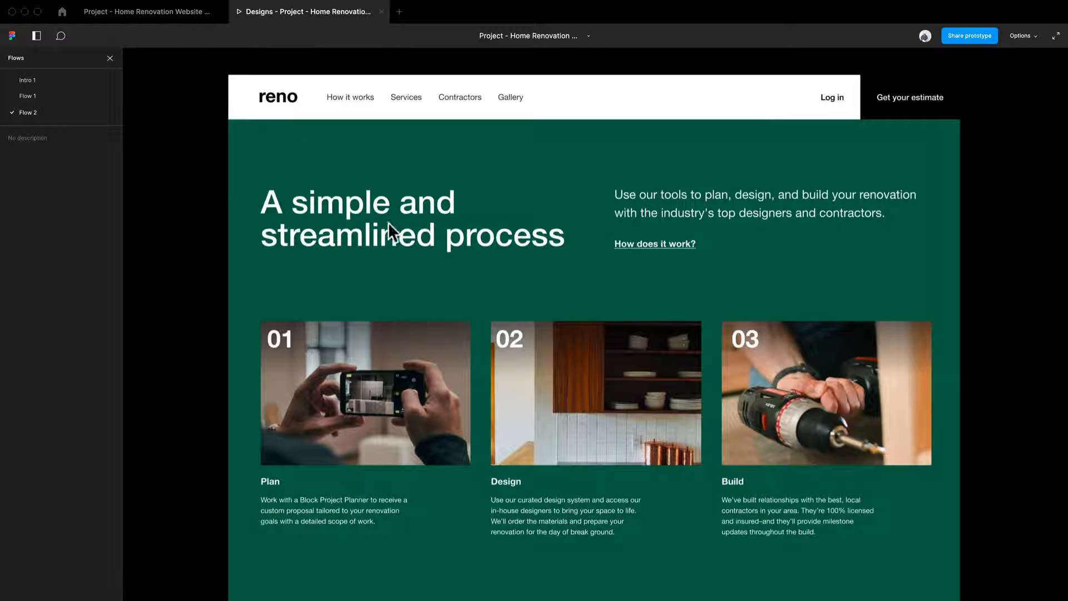
{"action": "key", "text": "r"}
{"action": "left_click_drag", "start_coordinate": [507, 512], "coordinate": [544, 122]}
{"action": "scroll", "coordinate": [545, 122], "scroll_direction": "down", "scroll_amount": 10}
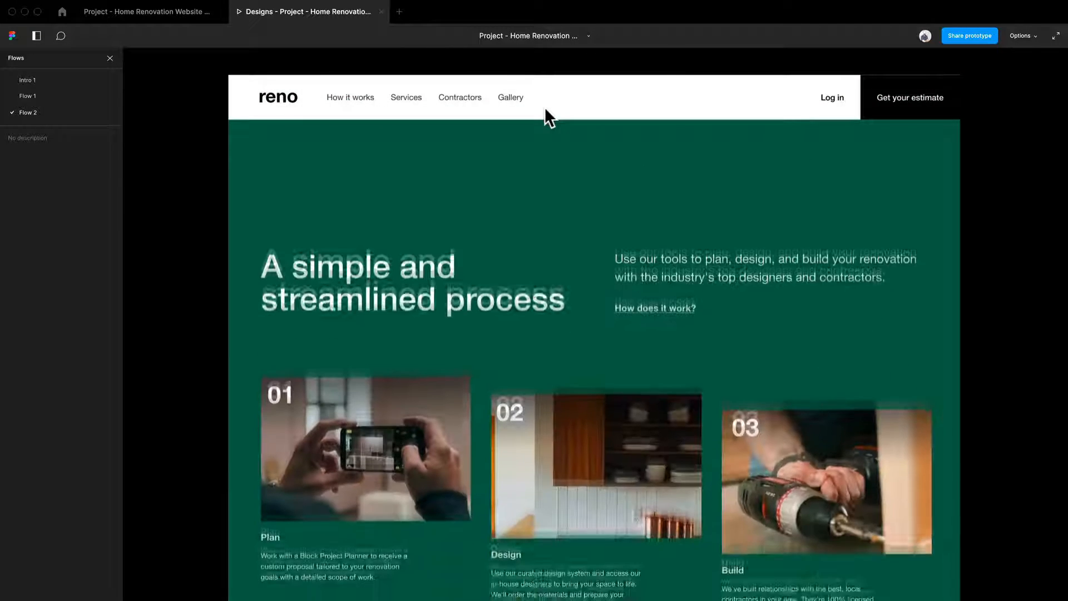
Return to the design file and select the green second landing page frame.
{"action": "left_click", "coordinate": [136, 18]}
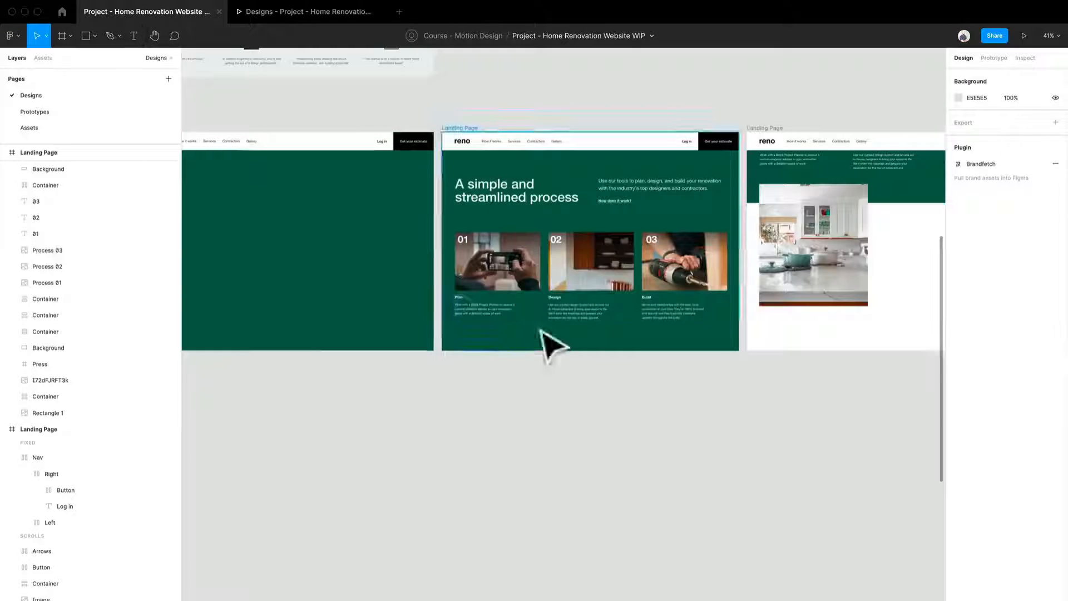
{"action": "scroll", "coordinate": [615, 477], "scroll_direction": "up", "scroll_amount": 5}
{"action": "scroll", "coordinate": [723, 462], "scroll_direction": "left", "scroll_amount": 4}
{"action": "scroll", "coordinate": [748, 459], "scroll_direction": "right", "scroll_amount": 5}
{"action": "scroll", "coordinate": [748, 458], "scroll_direction": "up", "scroll_amount": 1}
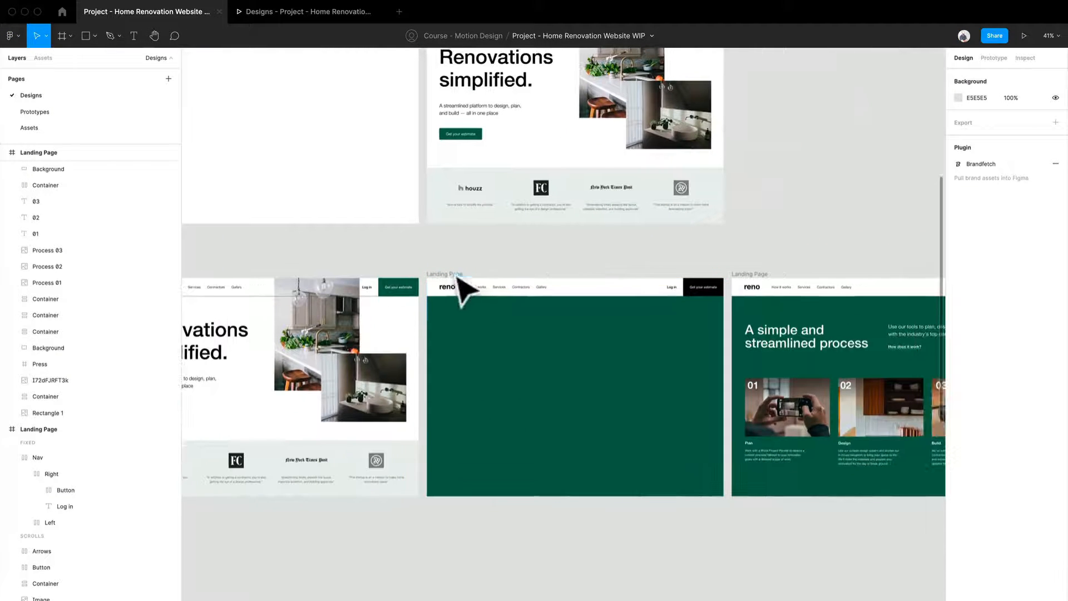
{"action": "left_click", "coordinate": [371, 383]}
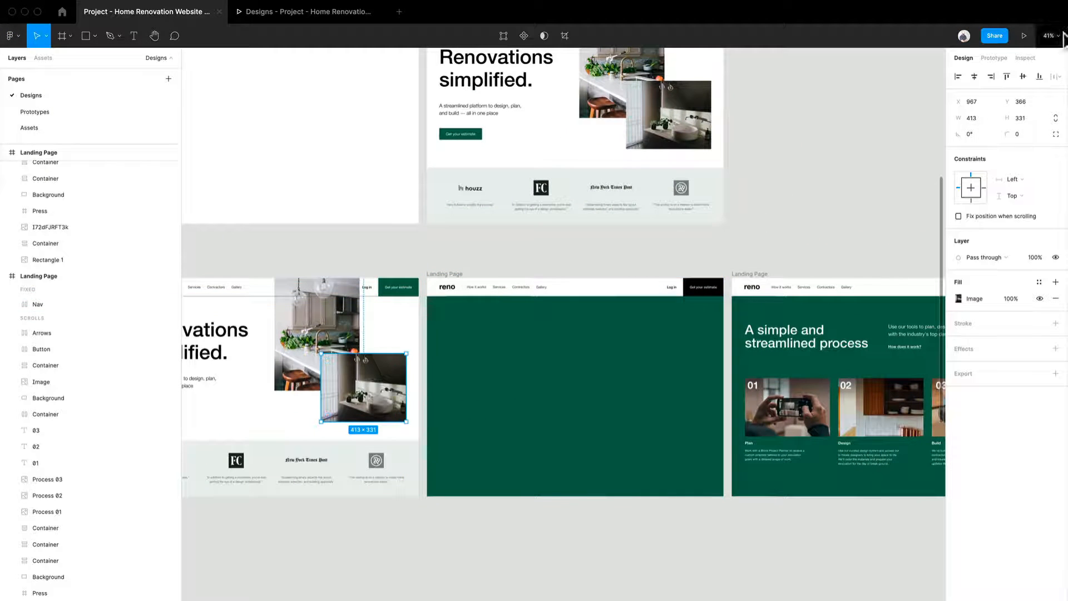
{"action": "left_click", "coordinate": [443, 275]}
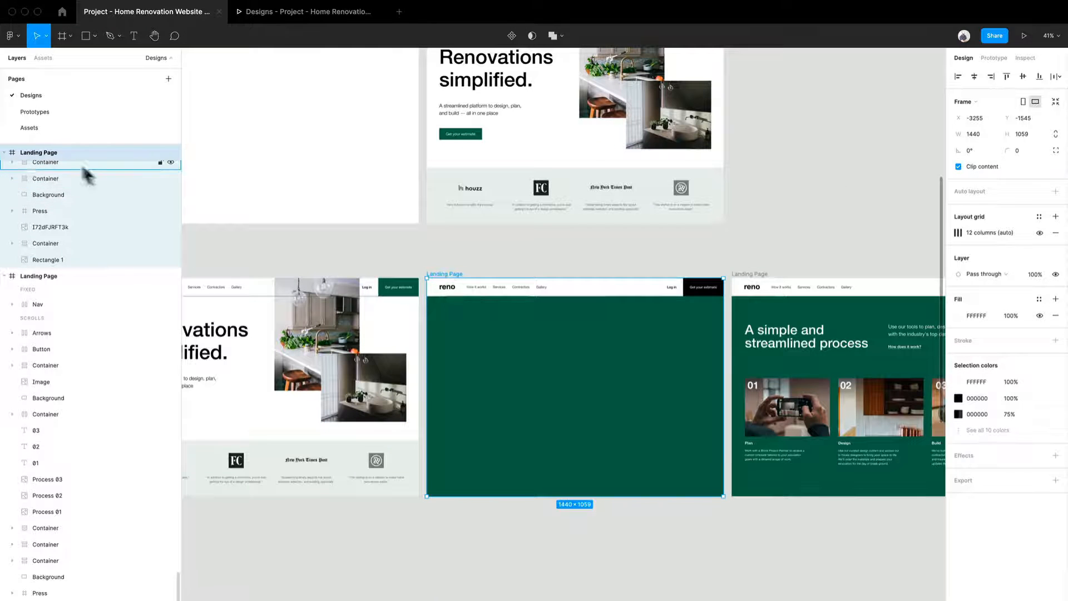
Examine the layers inside the green frame, including Arrows, Container, the 01 number and Background.
{"action": "scroll", "coordinate": [84, 245], "scroll_direction": "down", "scroll_amount": 5}
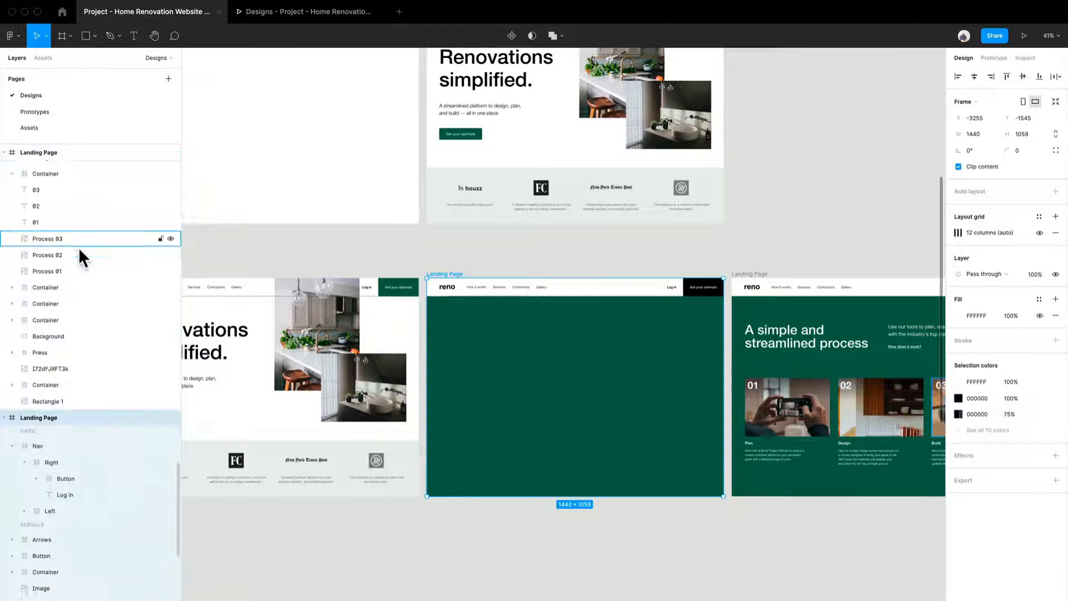
{"action": "scroll", "coordinate": [78, 247], "scroll_direction": "down", "scroll_amount": 3}
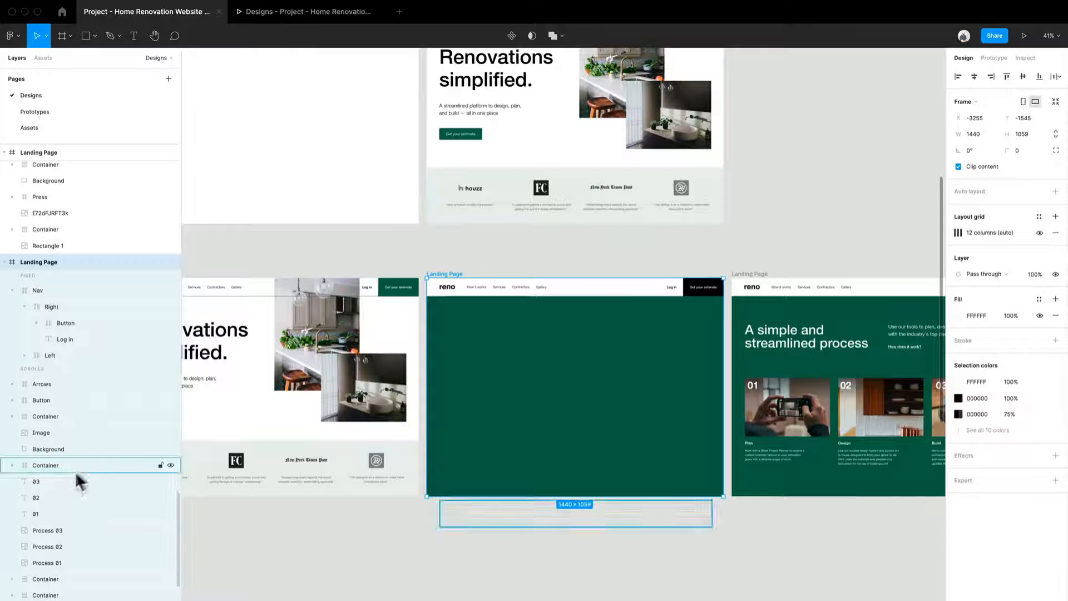
{"action": "scroll", "coordinate": [66, 586], "scroll_direction": "down", "scroll_amount": 2}
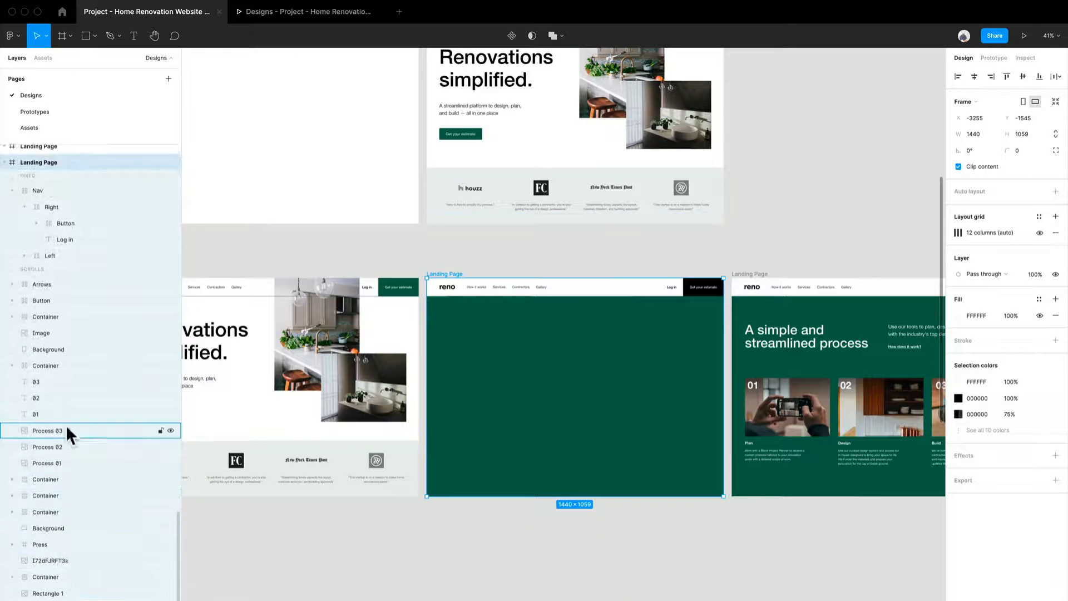
{"action": "scroll", "coordinate": [66, 425], "scroll_direction": "up", "scroll_amount": 1}
{"action": "left_click", "coordinate": [63, 329]}
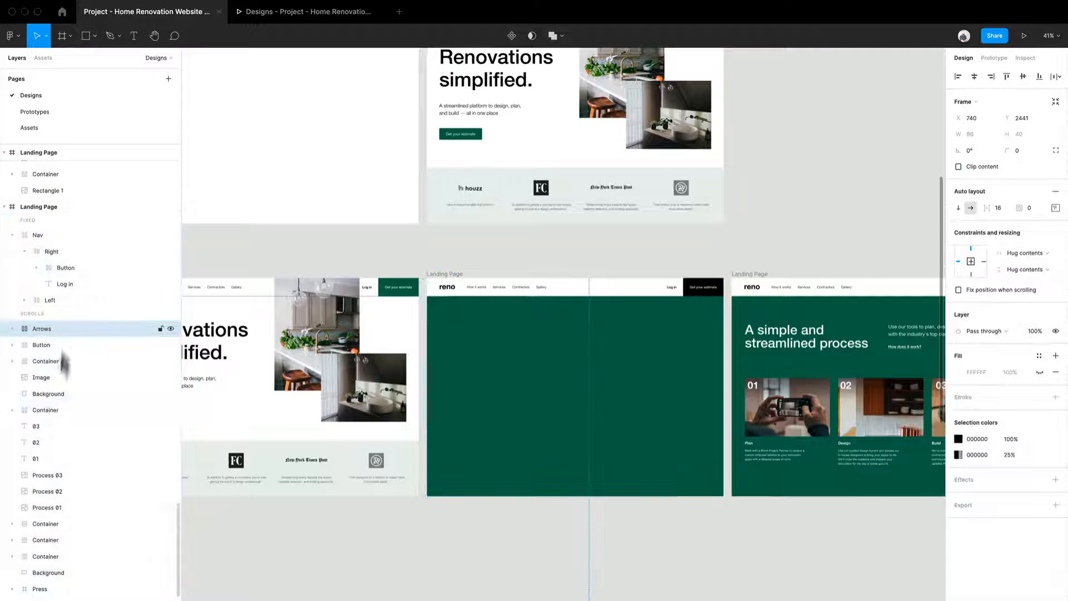
{"action": "left_click", "coordinate": [57, 410]}
{"action": "left_click", "coordinate": [38, 454]}
{"action": "scroll", "coordinate": [38, 454], "scroll_direction": "down", "scroll_amount": 2}
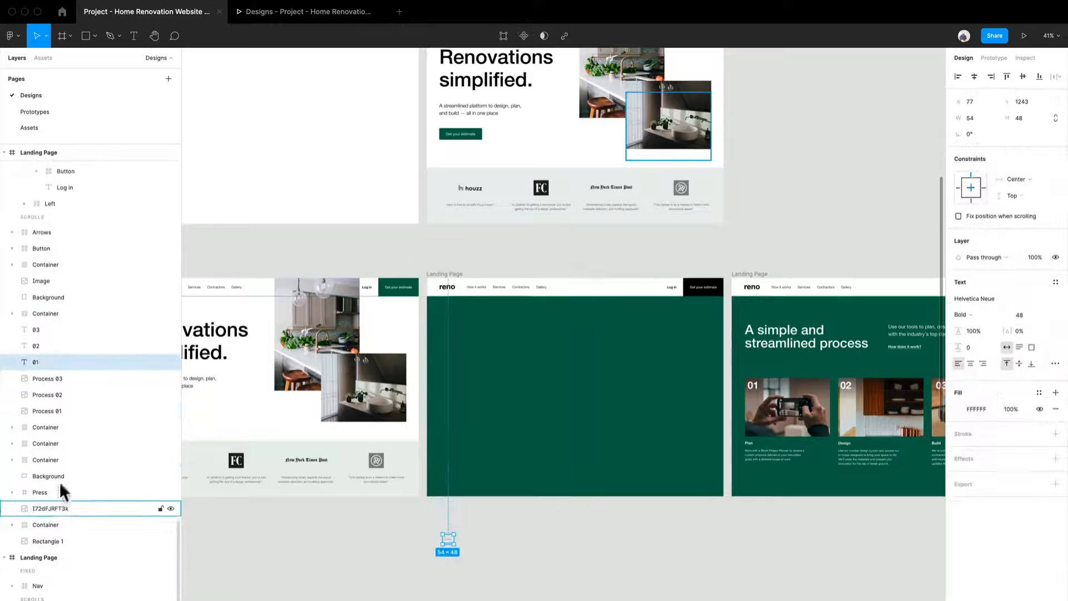
{"action": "left_click", "coordinate": [59, 481]}
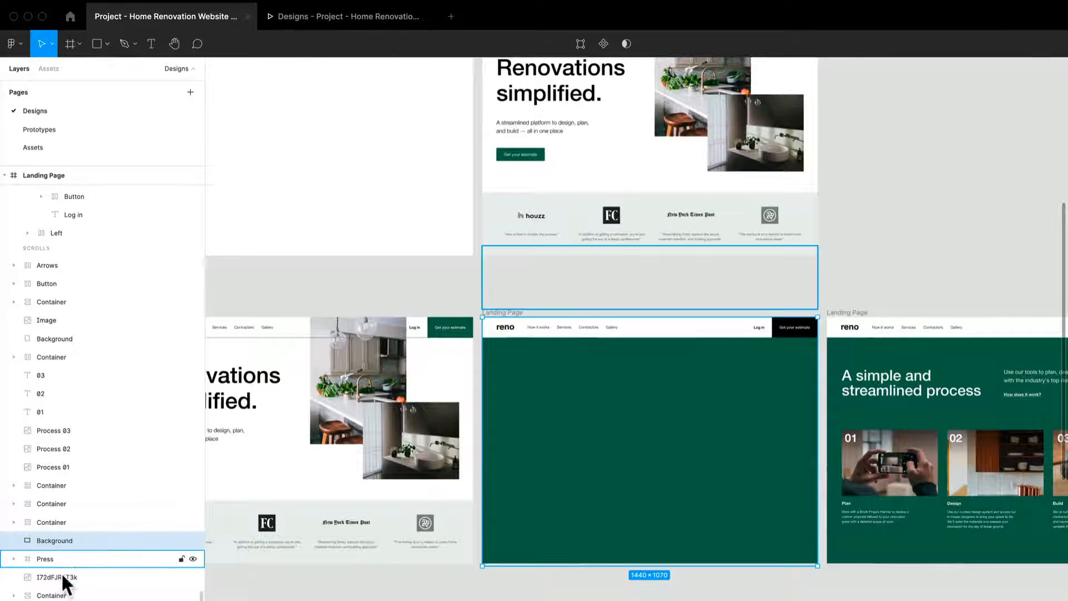
Try moving the I72dFJRFT3k image down into the green frame and bringing it to the front, and undo the change.
{"action": "left_click", "coordinate": [61, 576]}
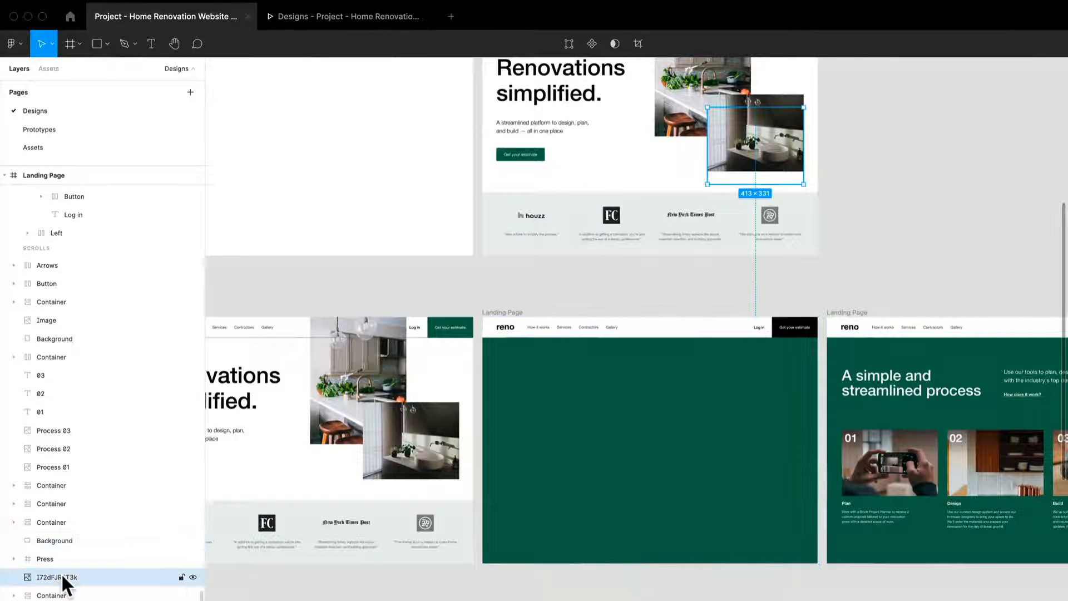
{"action": "left_click", "coordinate": [186, 576]}
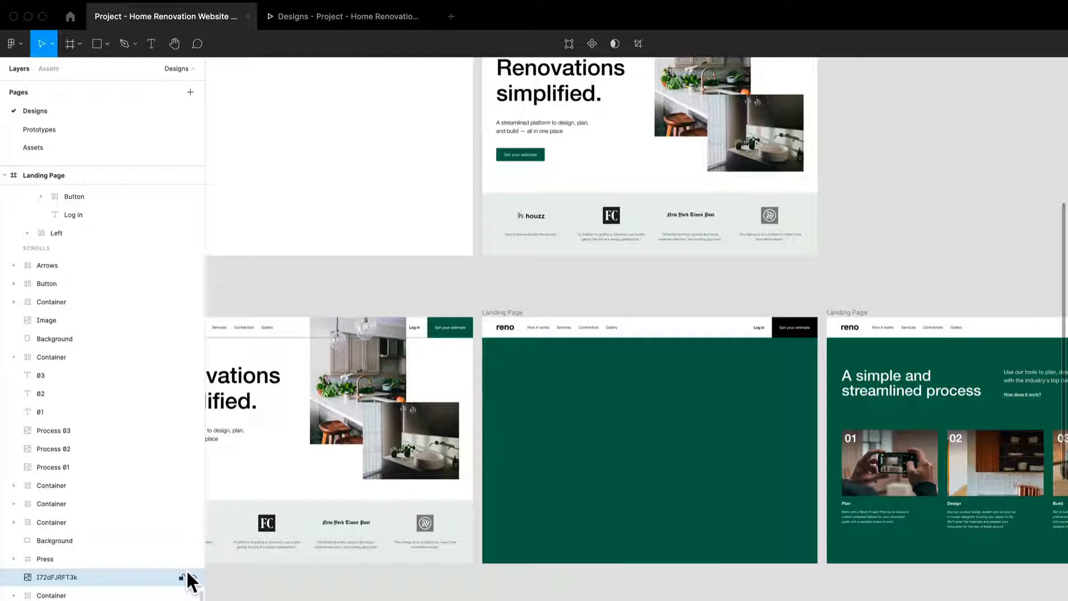
{"action": "left_click", "coordinate": [186, 576]}
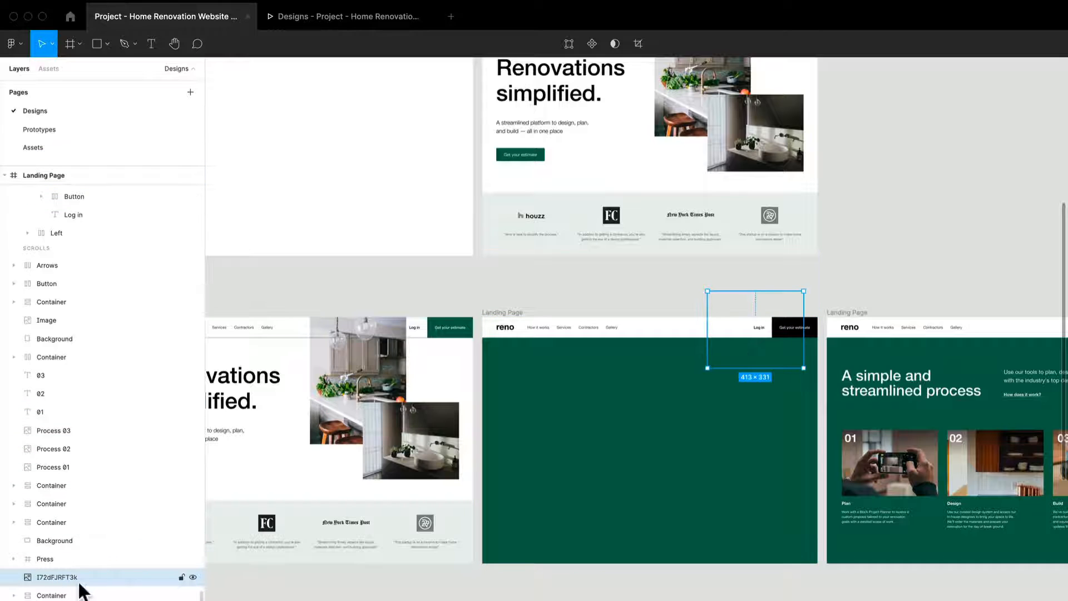
{"action": "right_click", "coordinate": [789, 350]}
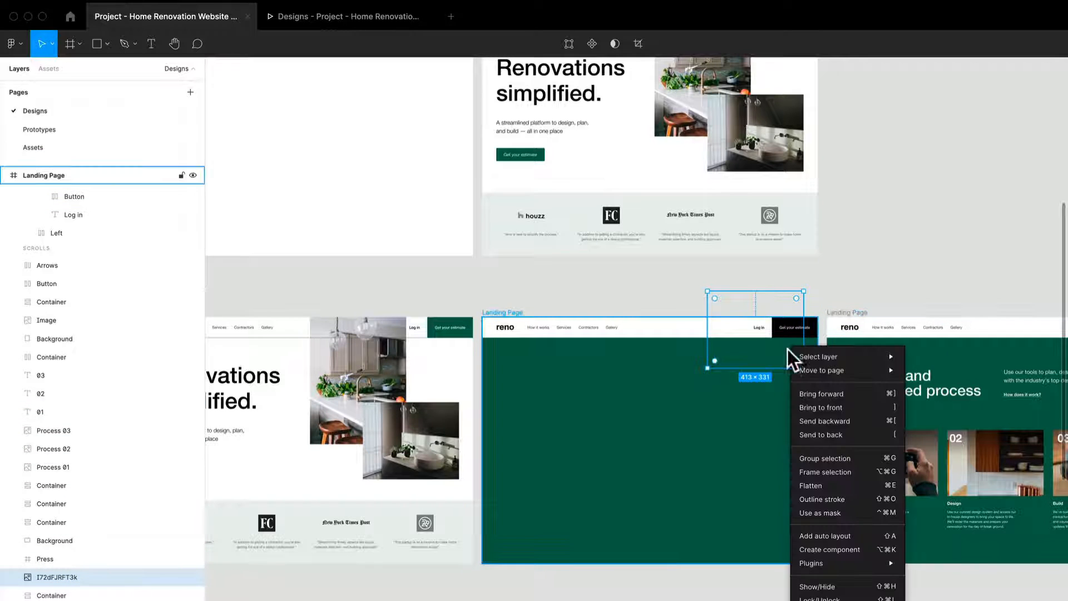
{"action": "left_click", "coordinate": [859, 408]}
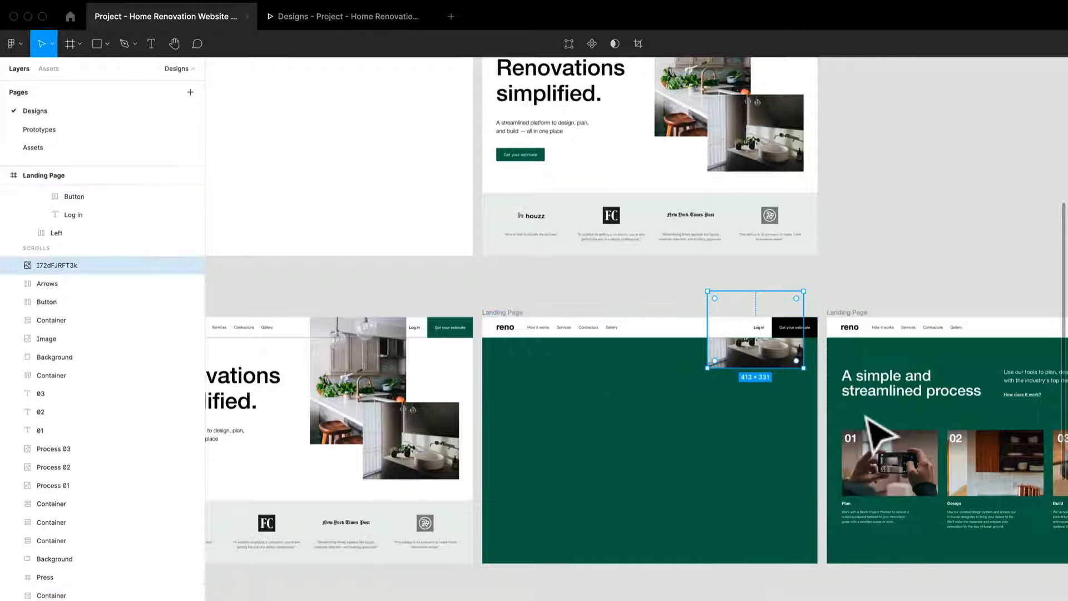
{"action": "key", "text": "super+z"}
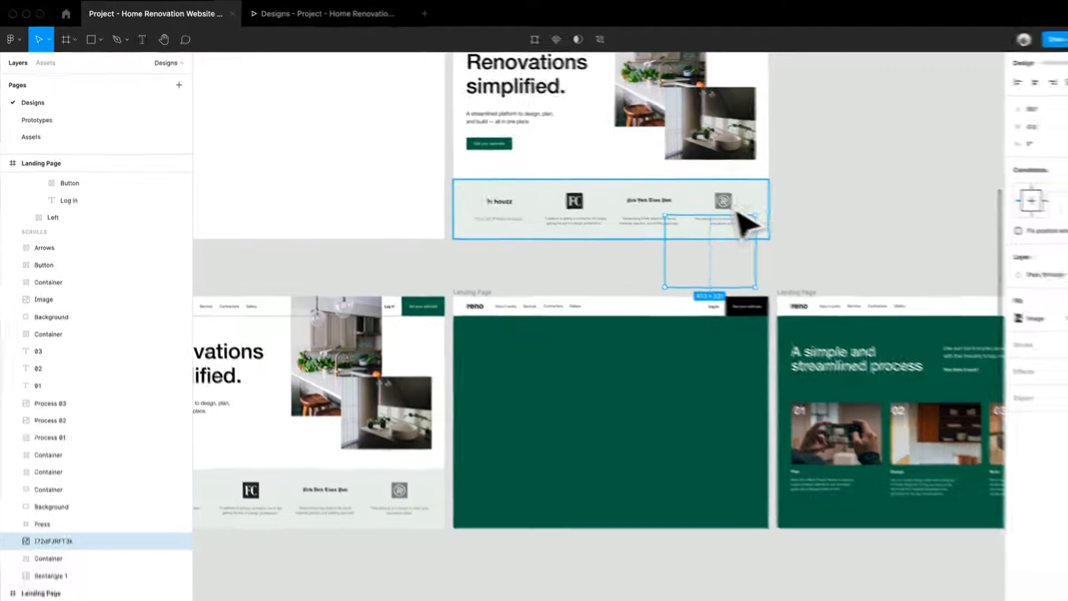
Check the hero in the prototype preview, and inspect where the green frame's Container, Press and I72dFJRFT3k layers sit outside the frame.
{"action": "left_click", "coordinate": [320, 16]}
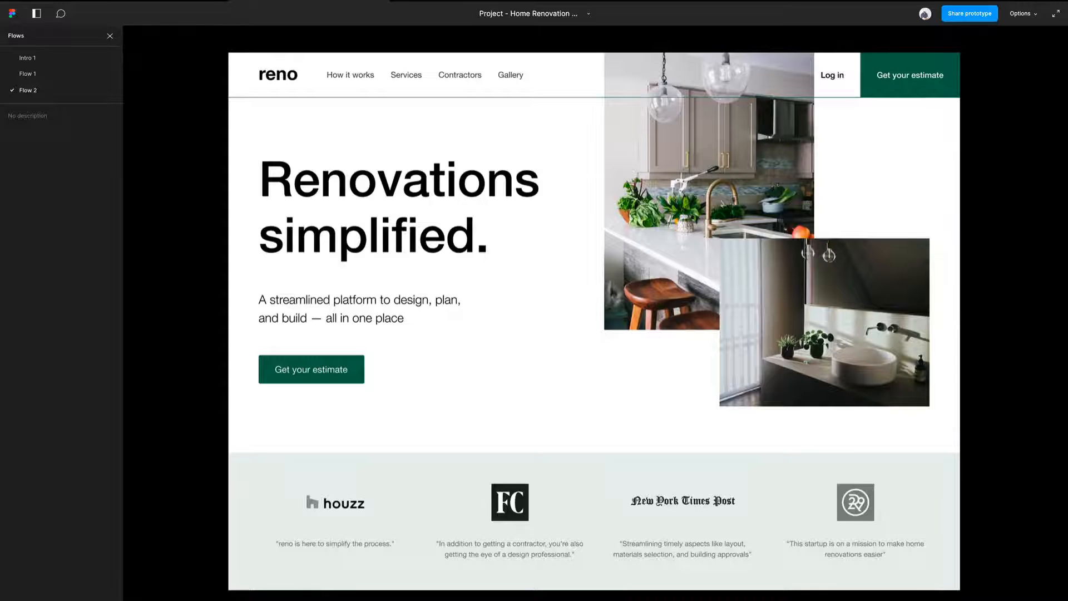
{"action": "scroll", "coordinate": [575, 374], "scroll_direction": "down", "scroll_amount": 5}
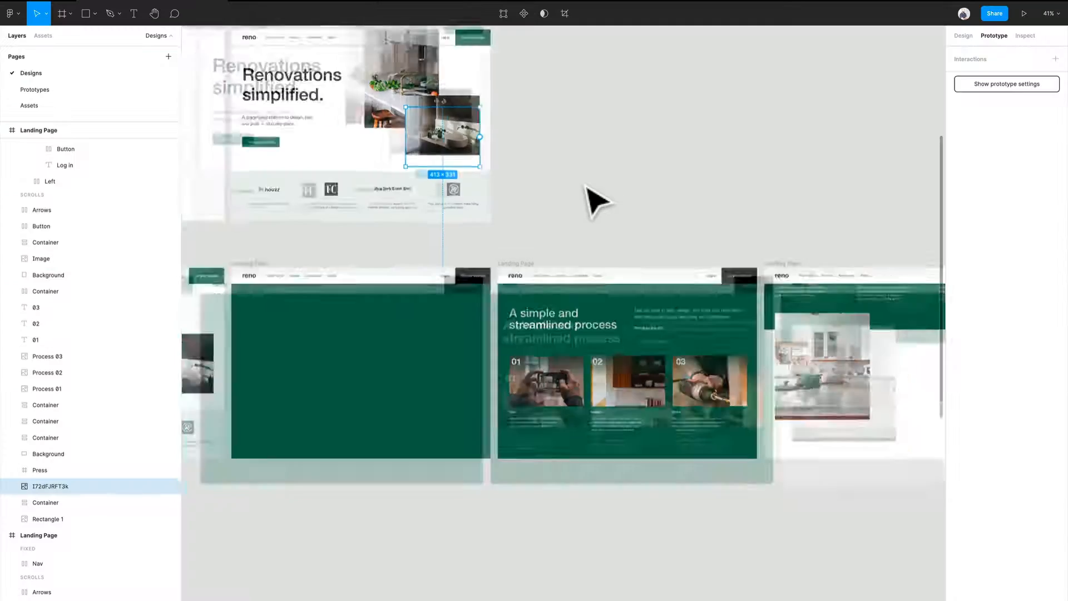
{"action": "scroll", "coordinate": [591, 196], "scroll_direction": "down", "scroll_amount": 3}
{"action": "scroll", "coordinate": [582, 208], "scroll_direction": "up", "scroll_amount": 1}
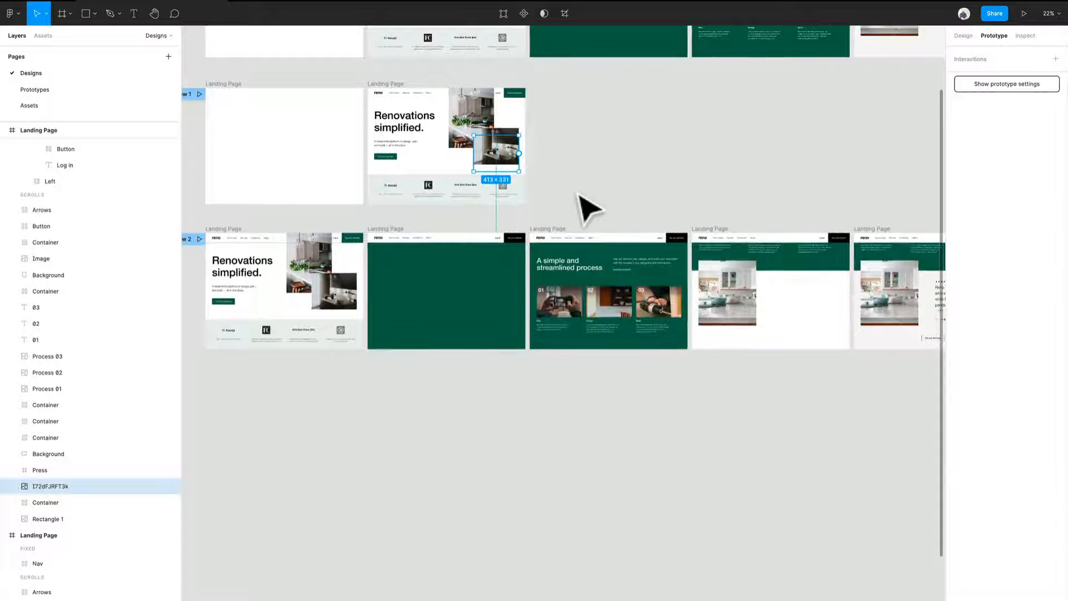
{"action": "left_click", "coordinate": [48, 502]}
{"action": "left_click", "coordinate": [50, 467]}
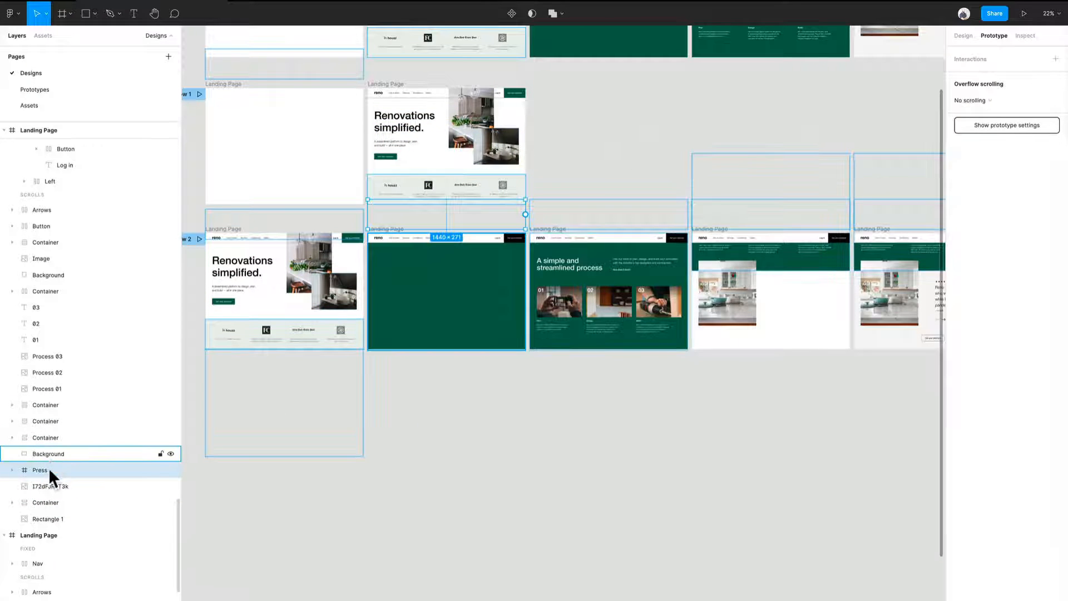
{"action": "left_click", "coordinate": [45, 486]}
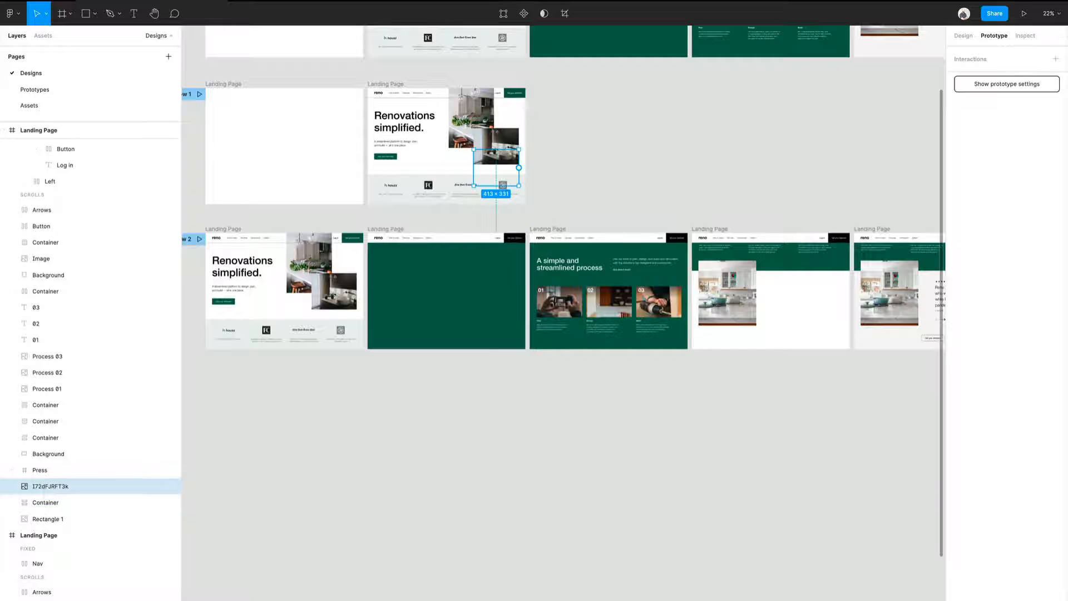
Link the "A simple and streamlined process" frame to the next frame with a 1 ms After delay trigger and Smart animate over 1000 ms.
{"action": "left_click", "coordinate": [753, 386]}
{"action": "scroll", "coordinate": [548, 369], "scroll_direction": "up", "scroll_amount": 6}
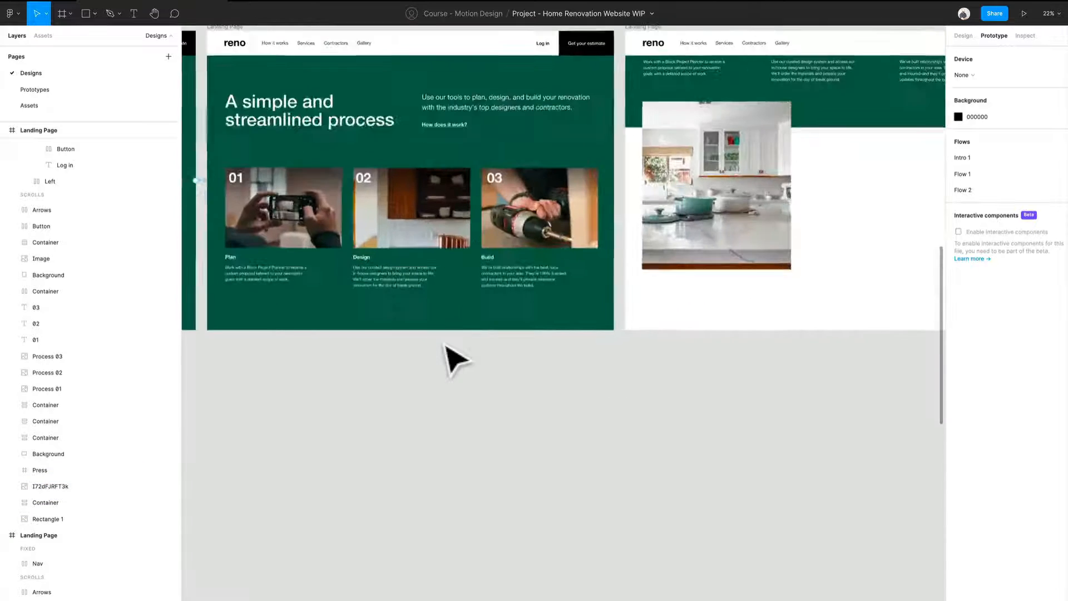
{"action": "left_click_drag", "start_coordinate": [635, 421], "coordinate": [596, 450]}
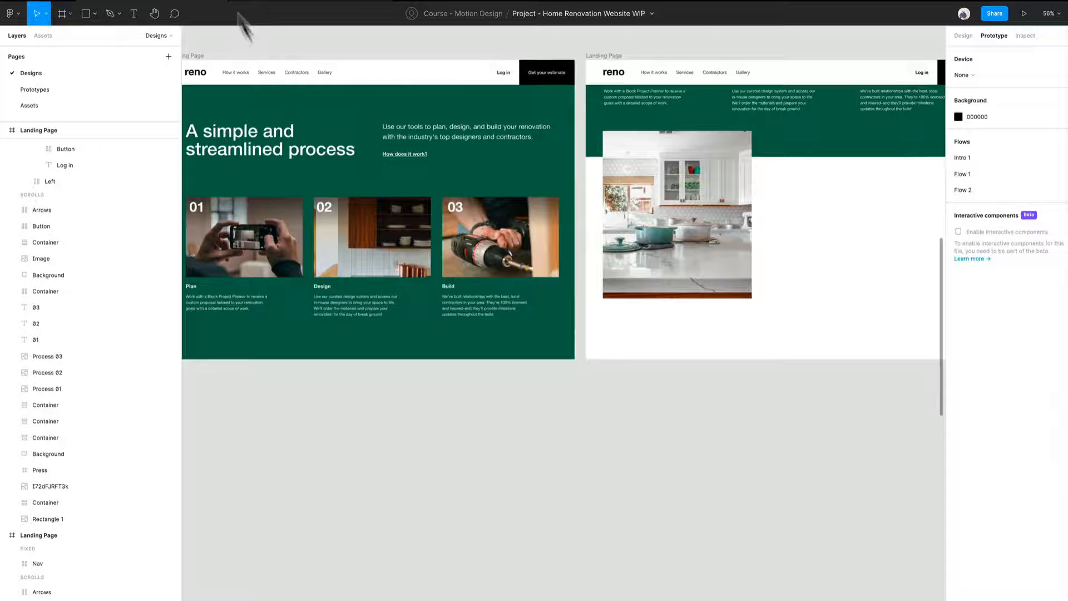
{"action": "left_click", "coordinate": [195, 56]}
{"action": "left_click_drag", "start_coordinate": [575, 210], "coordinate": [626, 221]}
{"action": "left_click", "coordinate": [853, 139]}
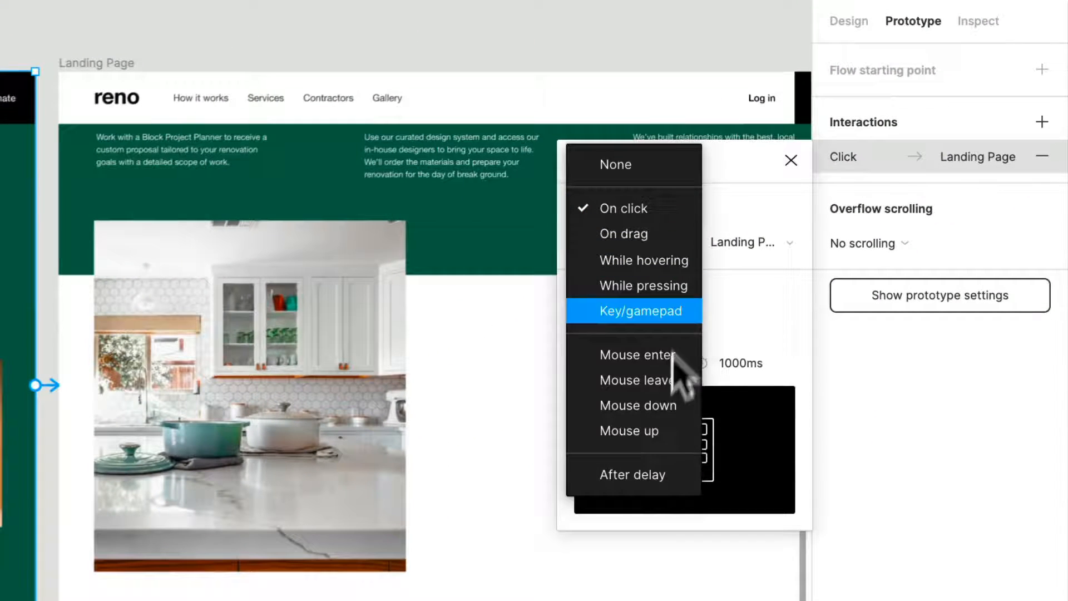
{"action": "left_click", "coordinate": [645, 474]}
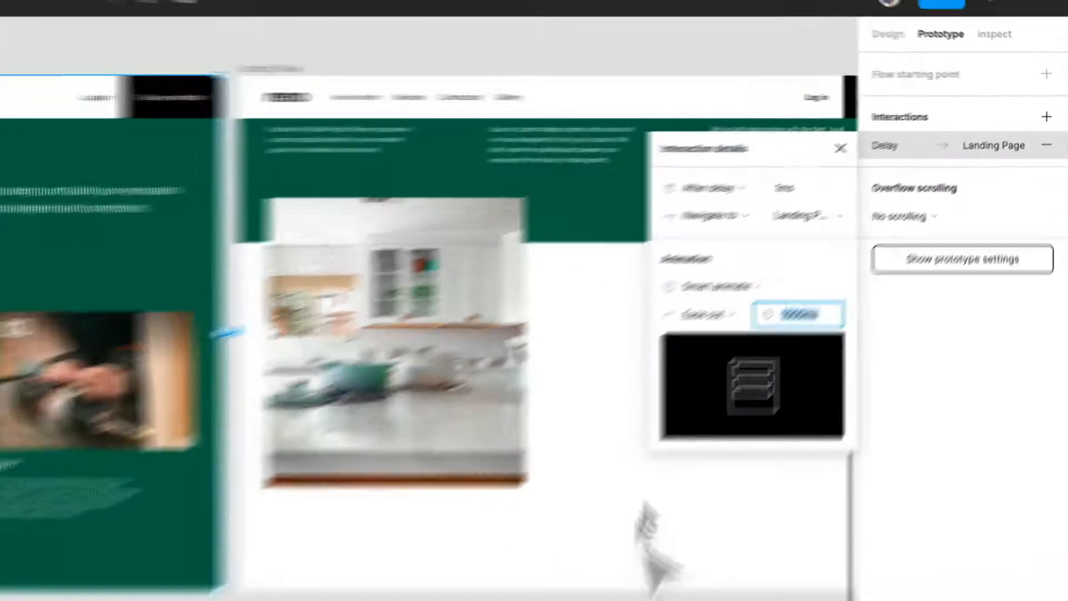
{"action": "left_click", "coordinate": [829, 439]}
{"action": "left_click_drag", "start_coordinate": [830, 439], "coordinate": [462, 421]}
Link the kitchen image frame without the testimonial to the final testimonial frame with an After delay trigger of 1 ms.
{"action": "scroll", "coordinate": [462, 420], "scroll_direction": "down", "scroll_amount": 2}
{"action": "scroll", "coordinate": [333, 162], "scroll_direction": "up", "scroll_amount": 3}
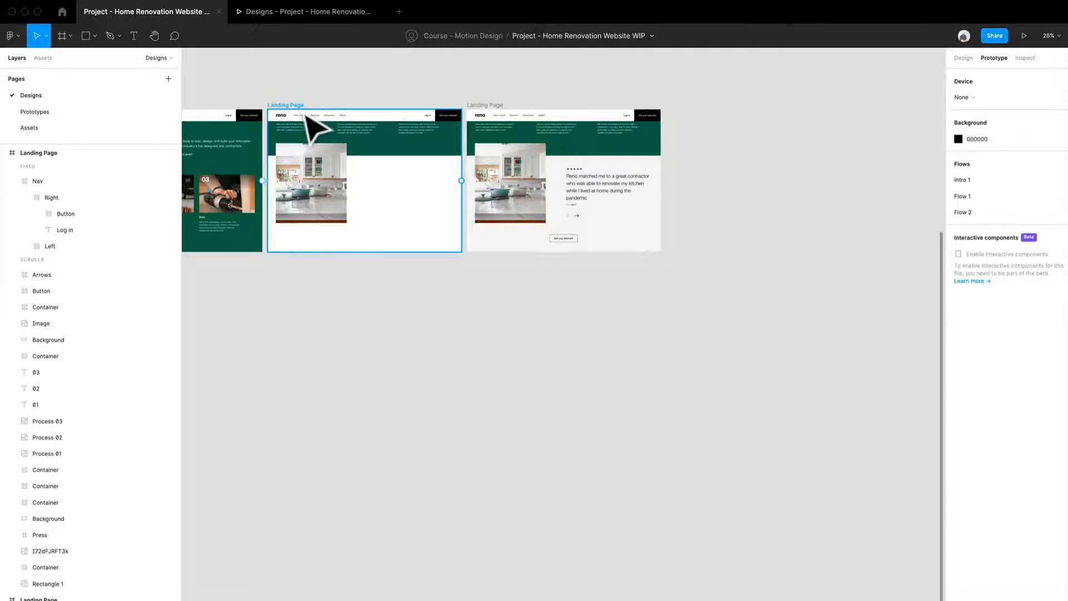
{"action": "left_click", "coordinate": [285, 105]}
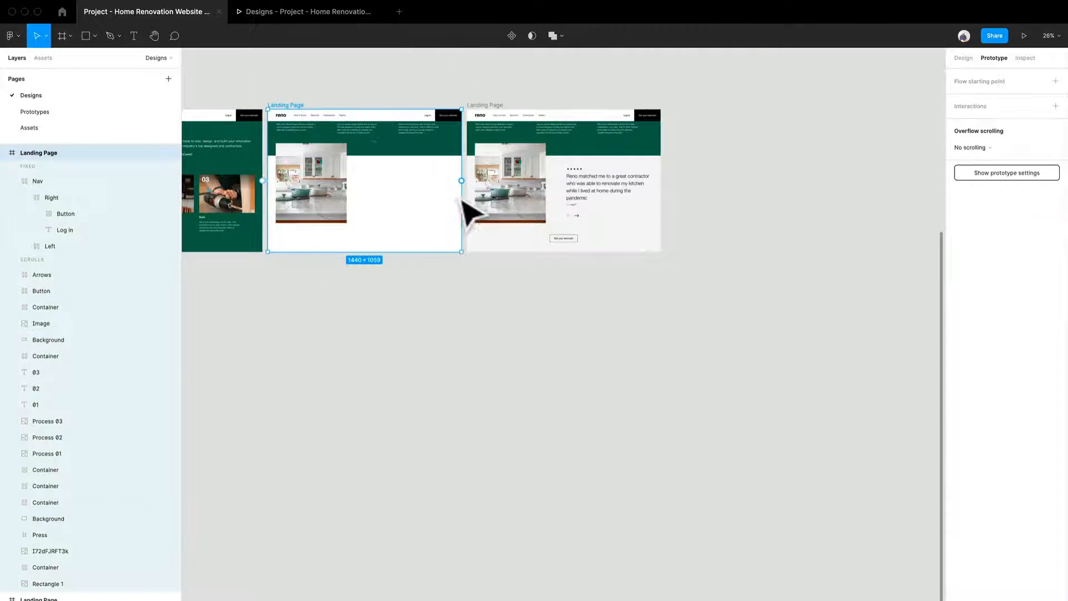
{"action": "left_click_drag", "start_coordinate": [461, 181], "coordinate": [482, 192]}
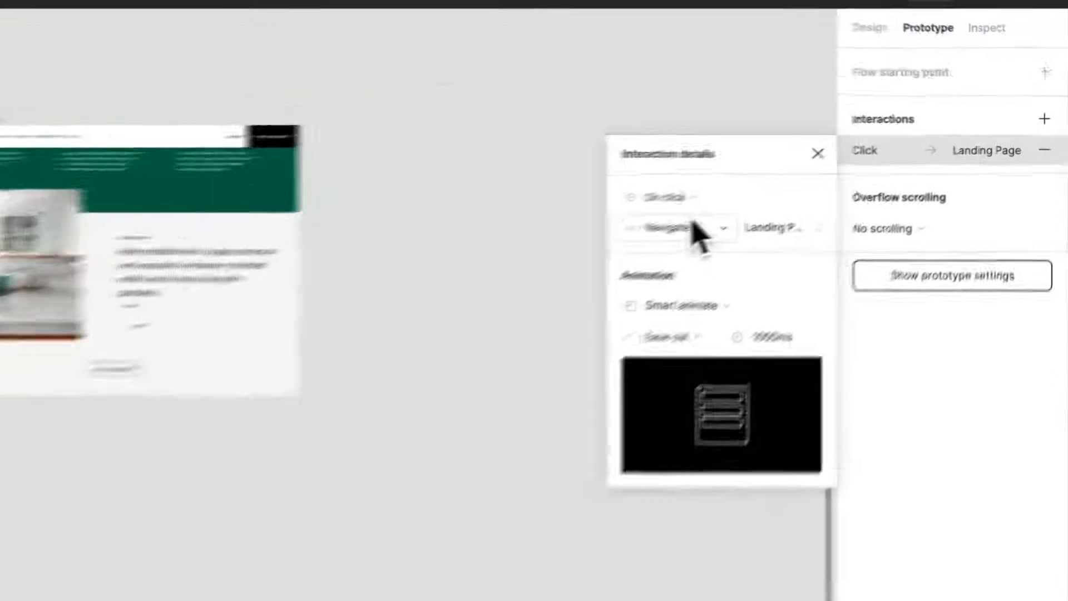
{"action": "left_click", "coordinate": [637, 218]}
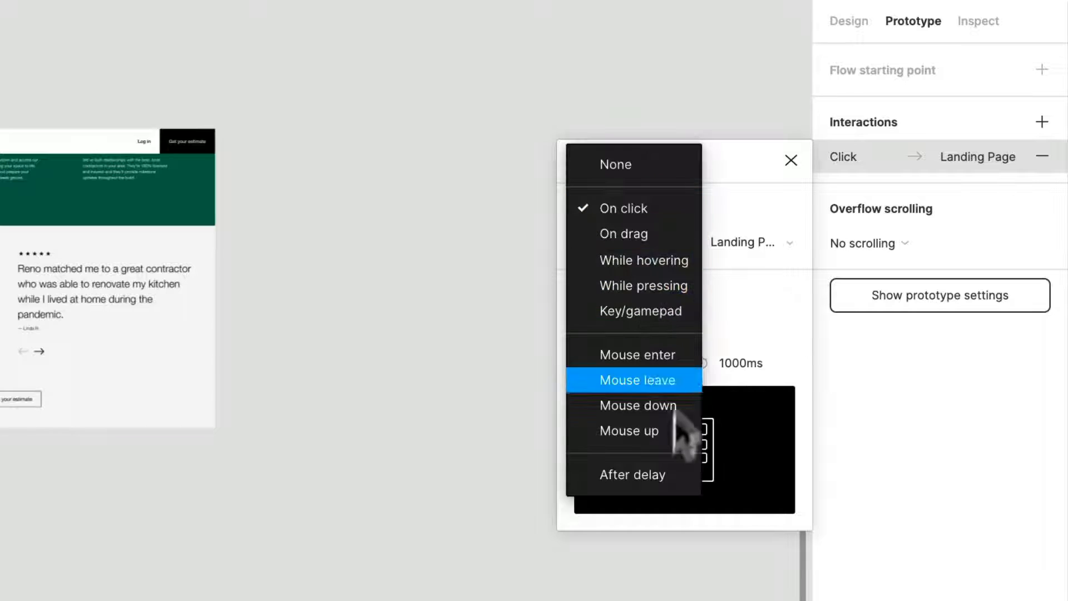
{"action": "left_click", "coordinate": [674, 472]}
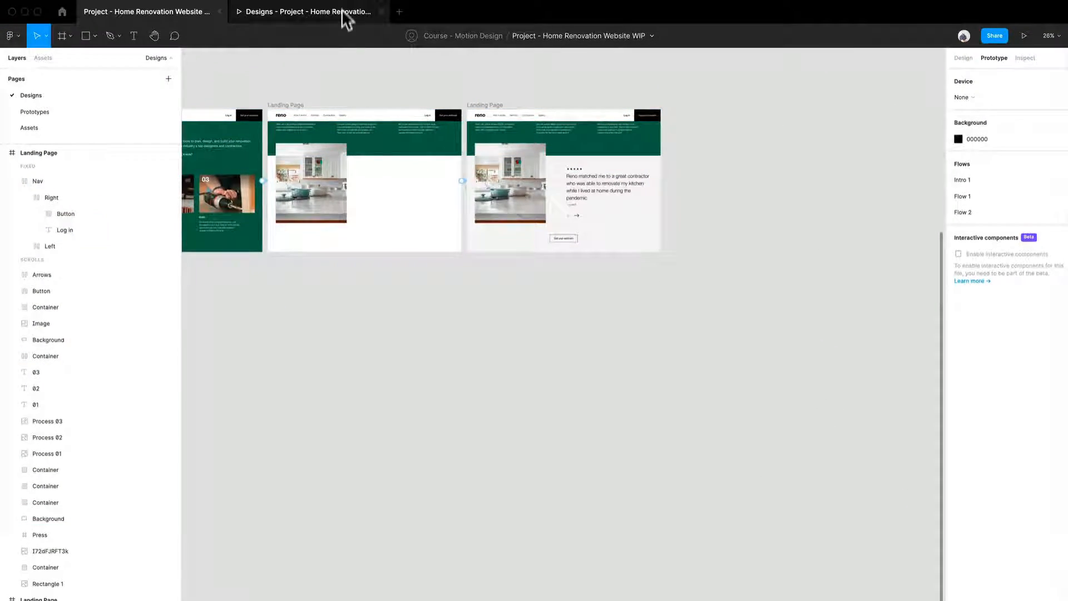
Check the transition into the testimonial section in the prototype preview and return to the design file.
{"action": "left_click", "coordinate": [341, 9]}
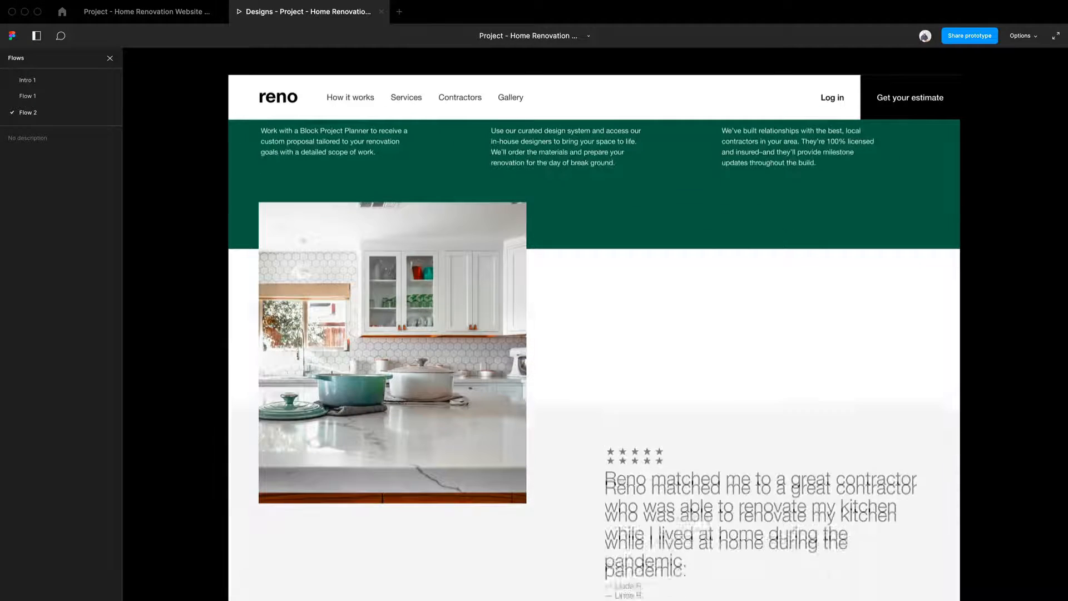
{"action": "left_click", "coordinate": [182, 16]}
{"action": "scroll", "coordinate": [378, 295], "scroll_direction": "up", "scroll_amount": 3}
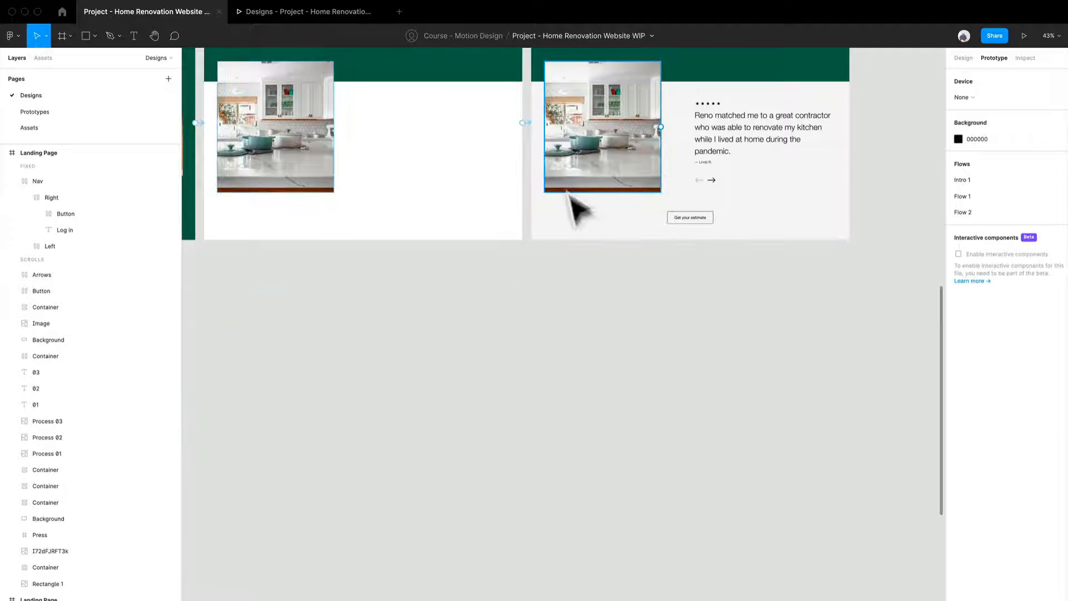
Change the trigger of the green process frame's interaction from After delay to On drag.
{"action": "left_click", "coordinate": [581, 220]}
{"action": "left_click_drag", "start_coordinate": [479, 289], "coordinate": [723, 473]}
{"action": "left_click", "coordinate": [666, 504]}
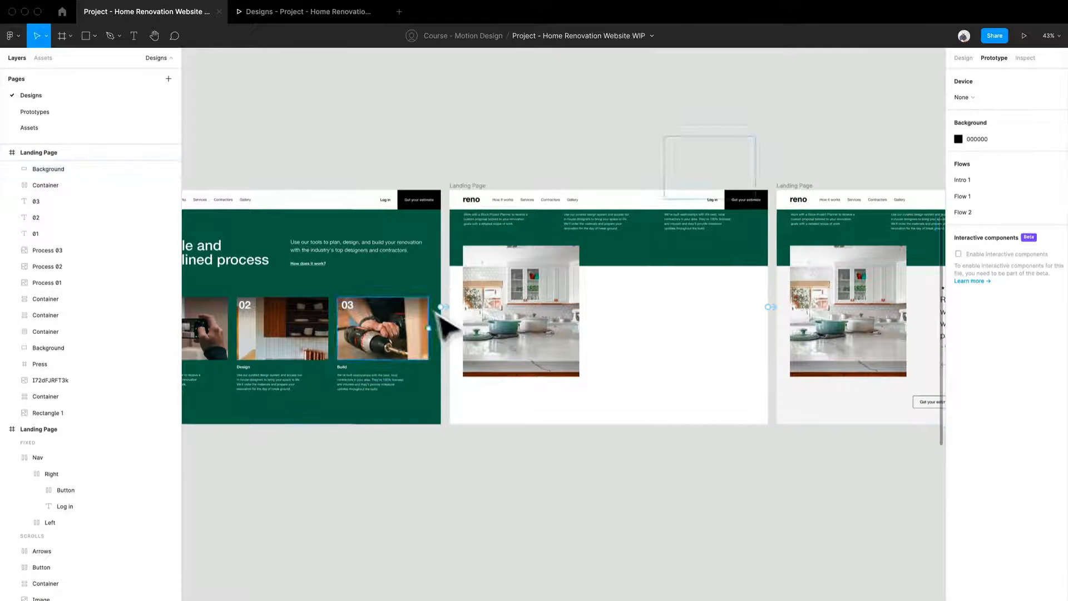
{"action": "left_click", "coordinate": [454, 315]}
{"action": "left_click", "coordinate": [452, 309]}
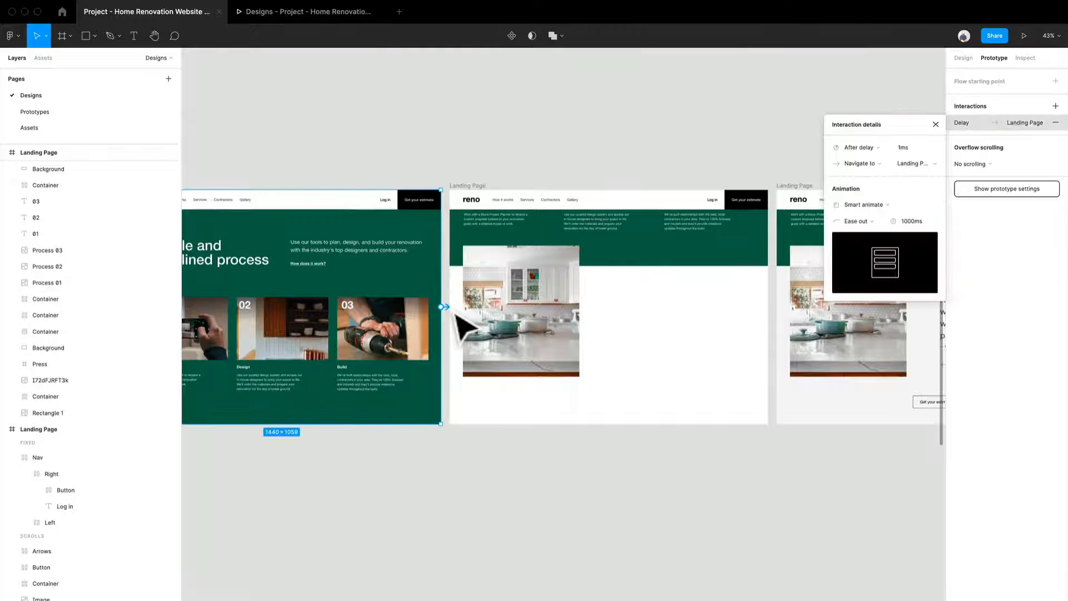
{"action": "left_click", "coordinate": [859, 147]}
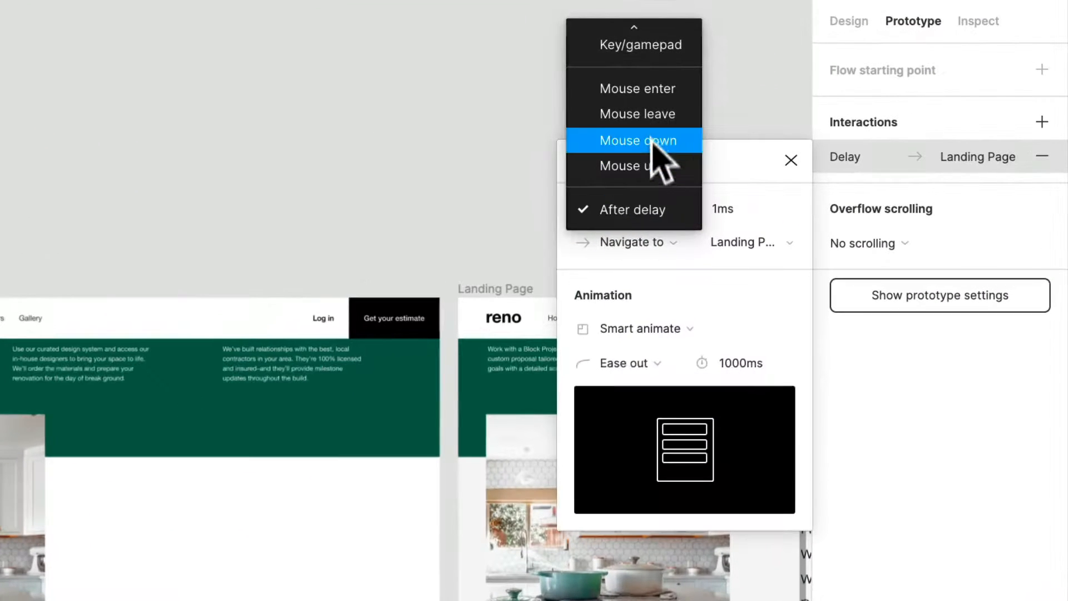
{"action": "scroll", "coordinate": [872, 119], "scroll_direction": "up", "scroll_amount": 2}
{"action": "left_click", "coordinate": [645, 110]}
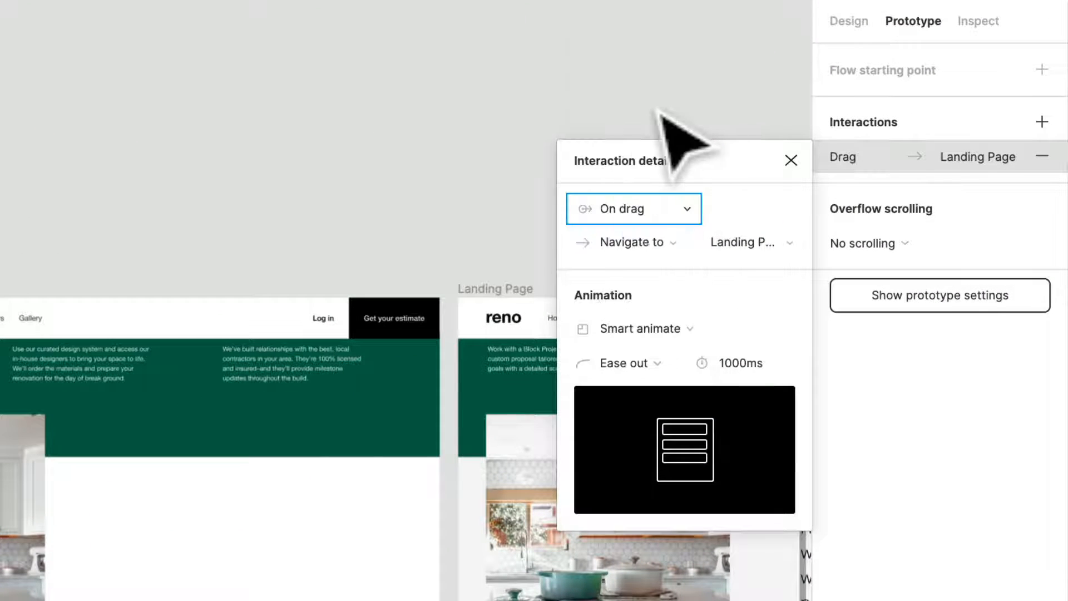
{"action": "scroll", "coordinate": [406, 345], "scroll_direction": "down", "scroll_amount": 6}
{"action": "left_click", "coordinate": [440, 584]}
{"action": "scroll", "coordinate": [439, 584], "scroll_direction": "up", "scroll_amount": 3}
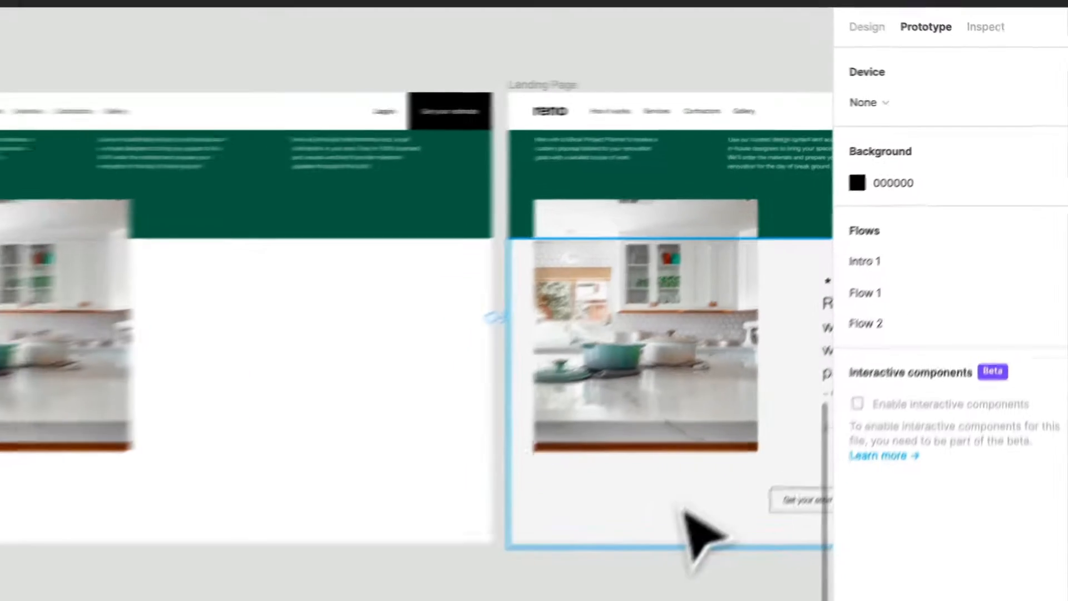
Extend the first kitchen image frame downward to a height of about 1934 to uncover its testimonial content.
{"action": "left_click", "coordinate": [684, 512]}
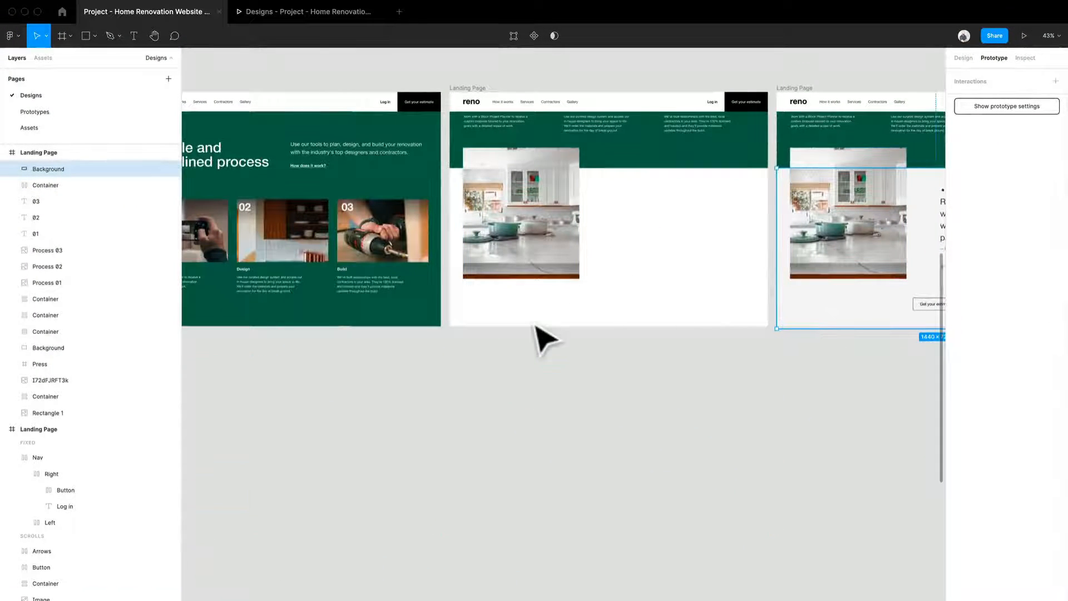
{"action": "right_click", "coordinate": [518, 316]}
{"action": "key", "text": "Escape"}
{"action": "left_click_drag", "start_coordinate": [542, 326], "coordinate": [555, 498]}
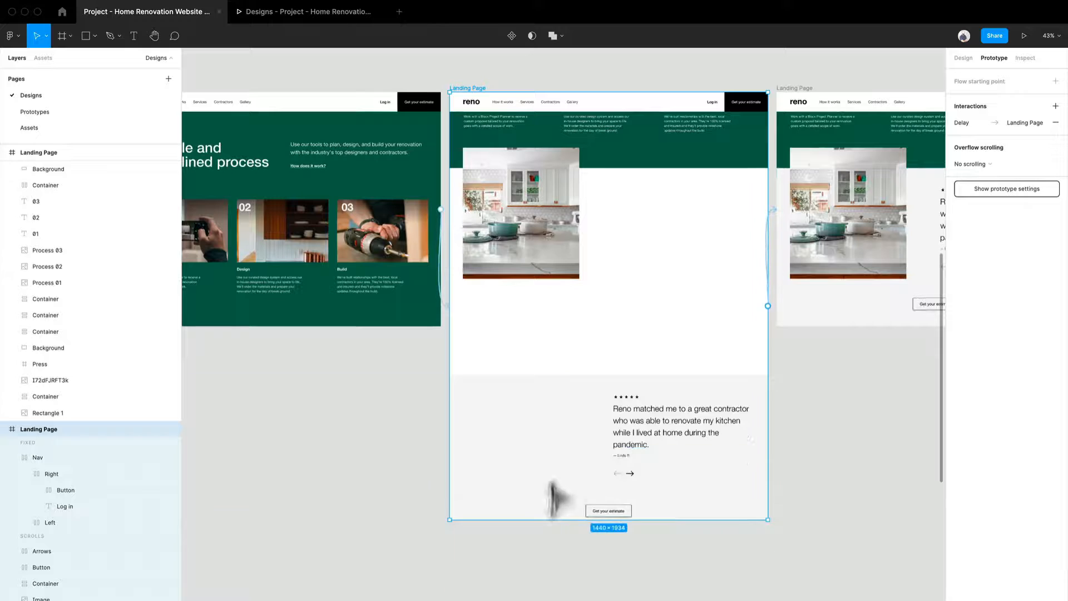
Move the light grey Background up behind the kitchen image so it starts at the lower edge of the green band.
{"action": "left_click", "coordinate": [556, 459]}
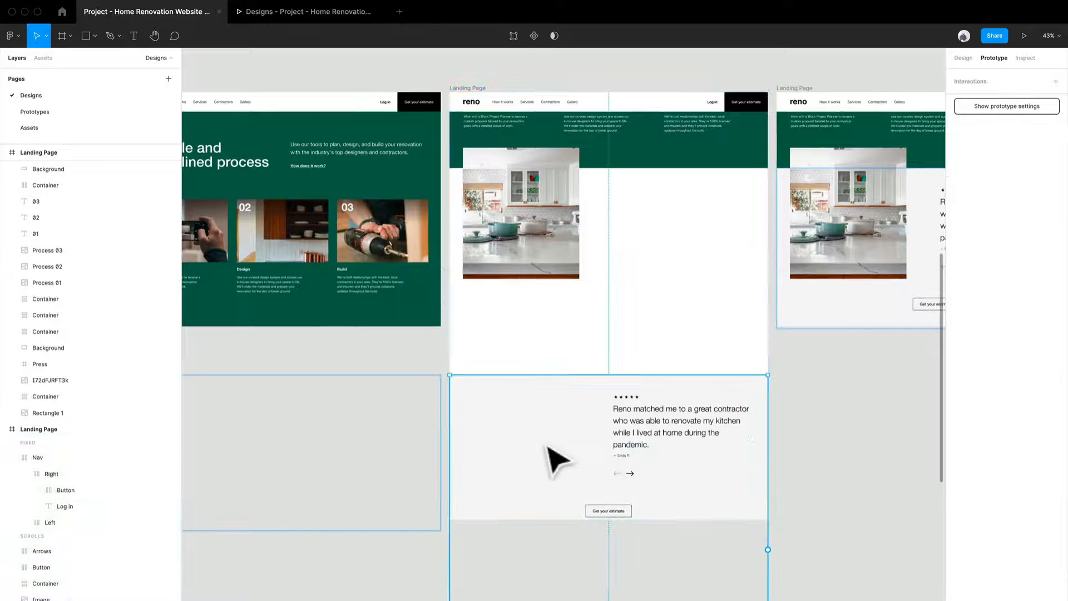
{"action": "left_click", "coordinate": [961, 59]}
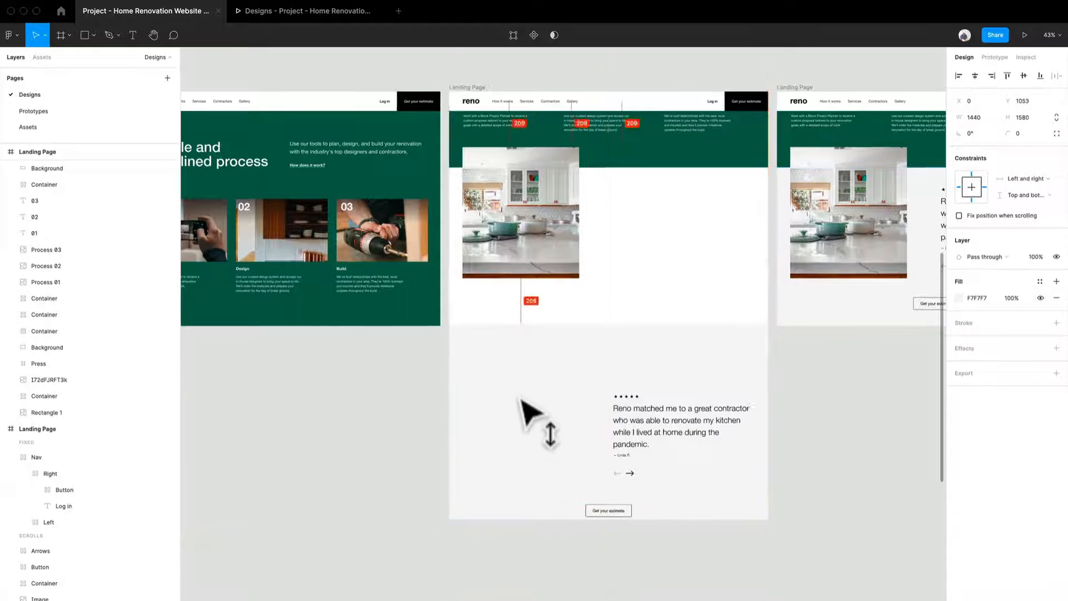
{"action": "left_click_drag", "start_coordinate": [521, 400], "coordinate": [518, 269]}
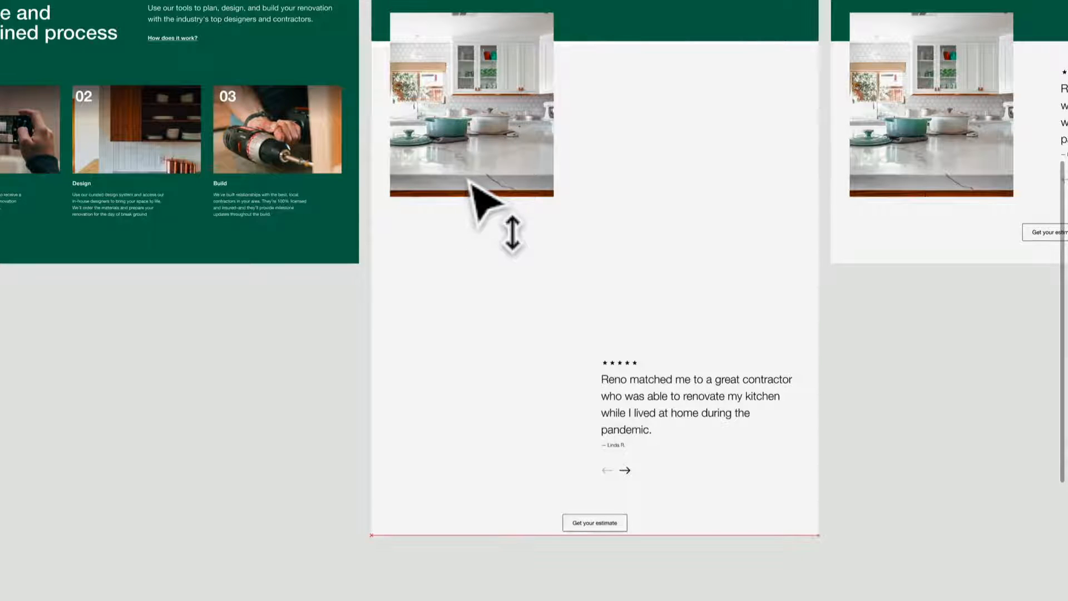
{"action": "left_click_drag", "start_coordinate": [467, 180], "coordinate": [468, 174]}
{"action": "left_click", "coordinate": [453, 579]}
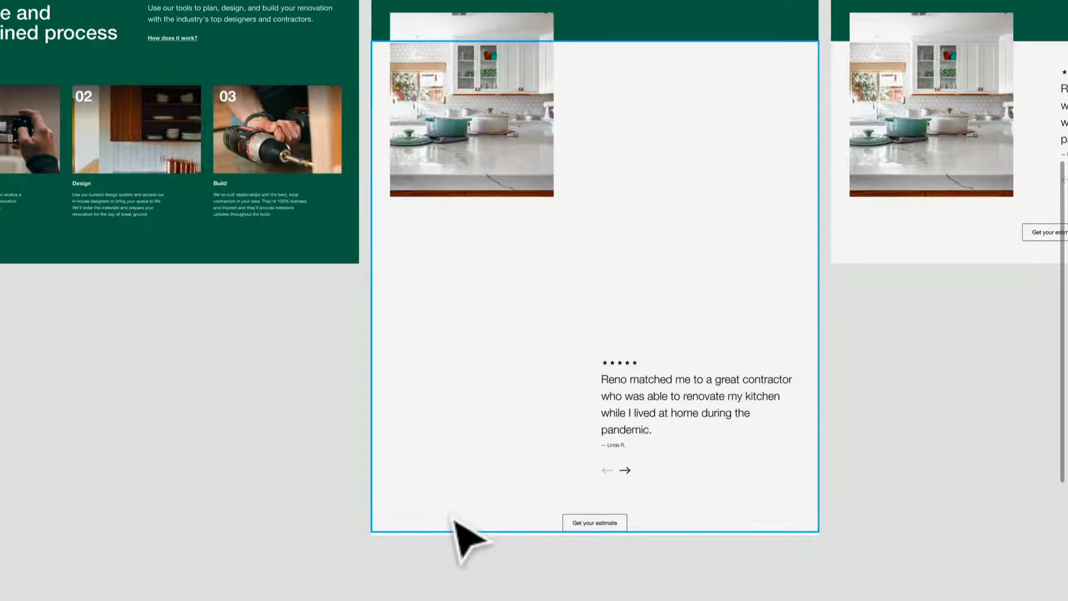
Shorten the grey Background to about 606 high and reduce the kitchen image frame's height to 1059.
{"action": "left_click", "coordinate": [444, 529]}
{"action": "left_click_drag", "start_coordinate": [447, 548], "coordinate": [465, 230]}
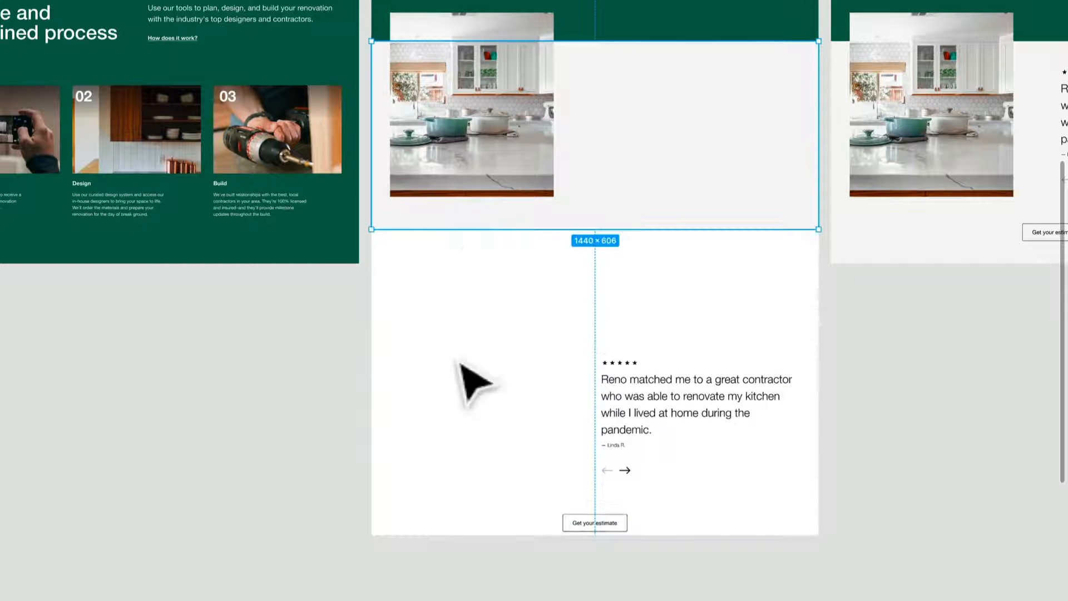
{"action": "left_click", "coordinate": [435, 439]}
{"action": "left_click", "coordinate": [451, 550]}
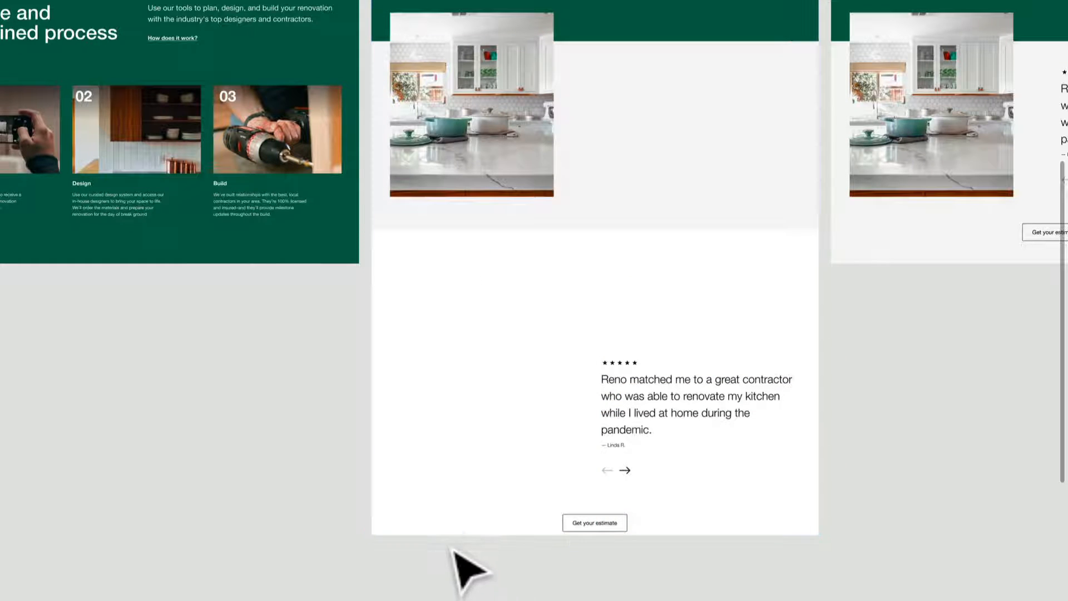
{"action": "left_click", "coordinate": [466, 492]}
{"action": "left_click_drag", "start_coordinate": [471, 555], "coordinate": [471, 283]}
Select the grey Background in the kitchen image frame and stretch it down to the frame's bottom edge.
{"action": "right_click", "coordinate": [465, 233]}
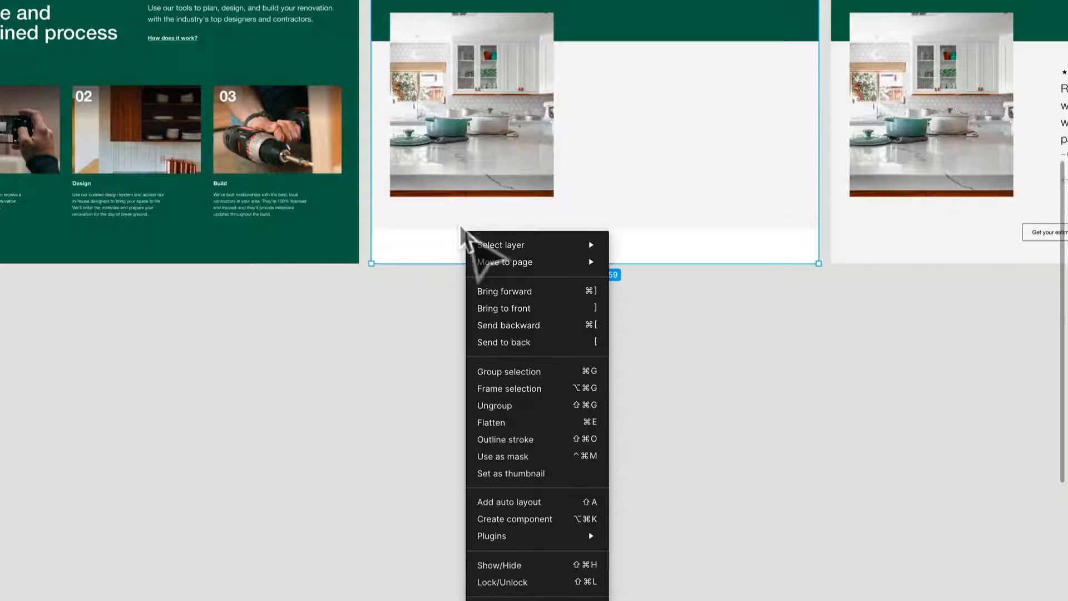
{"action": "left_click", "coordinate": [461, 225]}
{"action": "right_click", "coordinate": [460, 221]}
{"action": "left_click", "coordinate": [460, 221]}
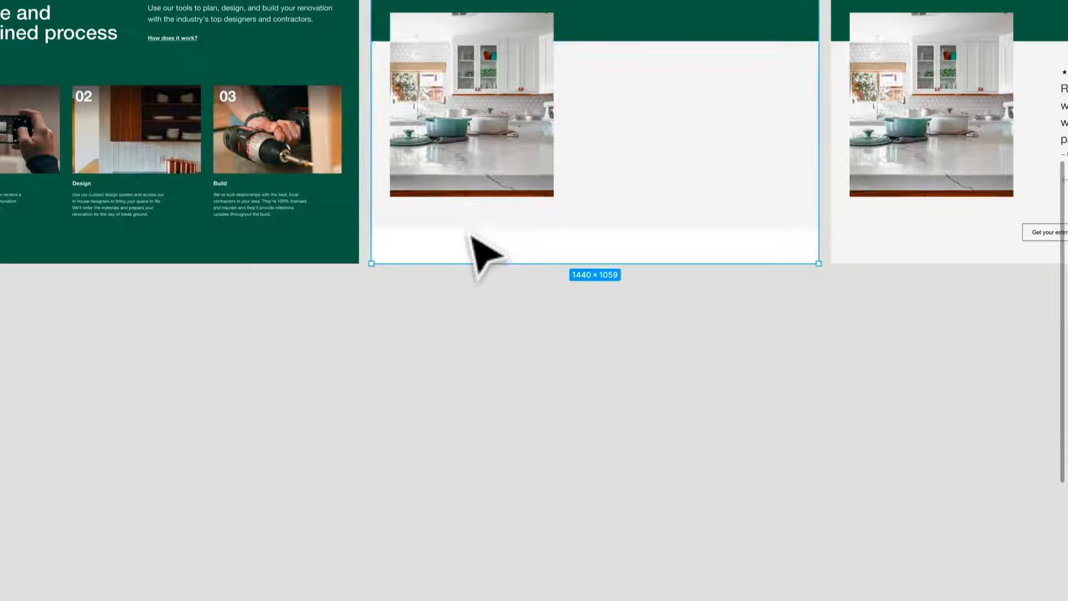
{"action": "left_click", "coordinate": [469, 226]}
{"action": "left_click_drag", "start_coordinate": [471, 229], "coordinate": [474, 264]}
{"action": "left_click", "coordinate": [566, 417]}
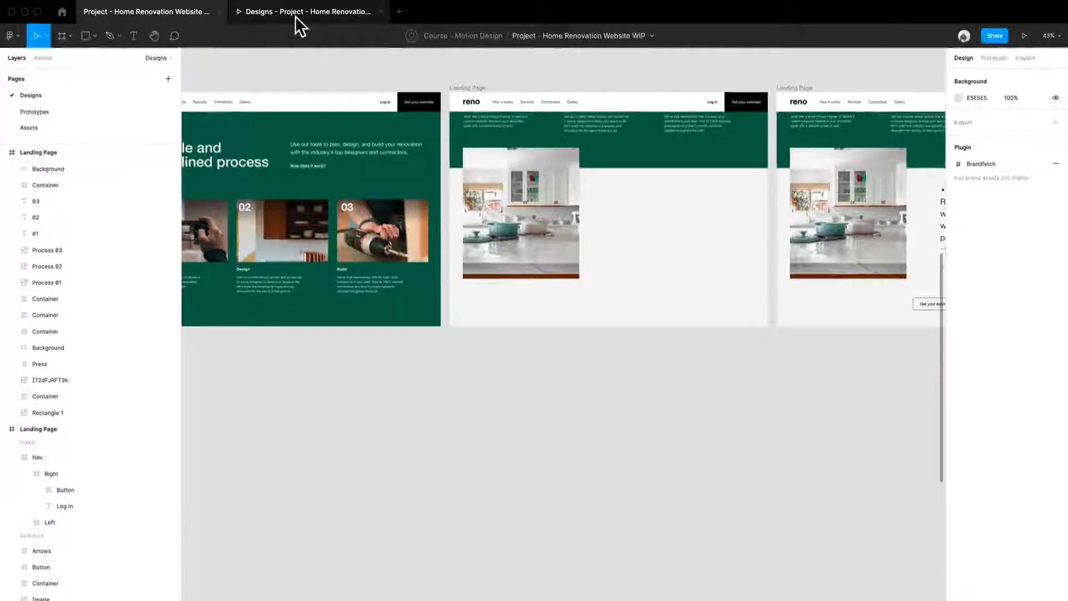
Restart the prototype preview, run Flow 2 through to the testimonial section, and return to the design file.
{"action": "left_click", "coordinate": [295, 16]}
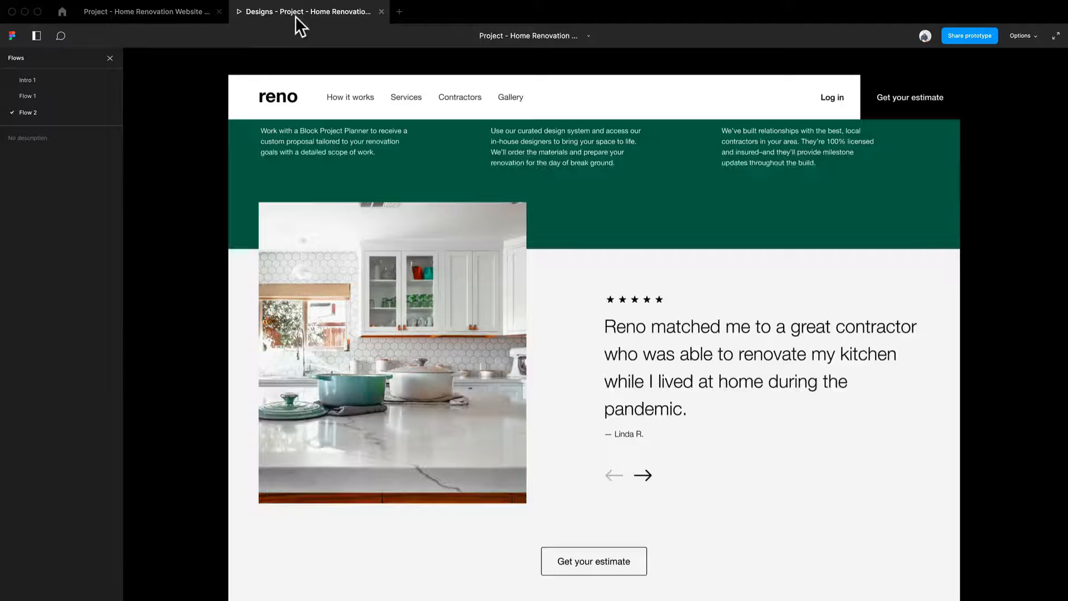
{"action": "key", "text": "r"}
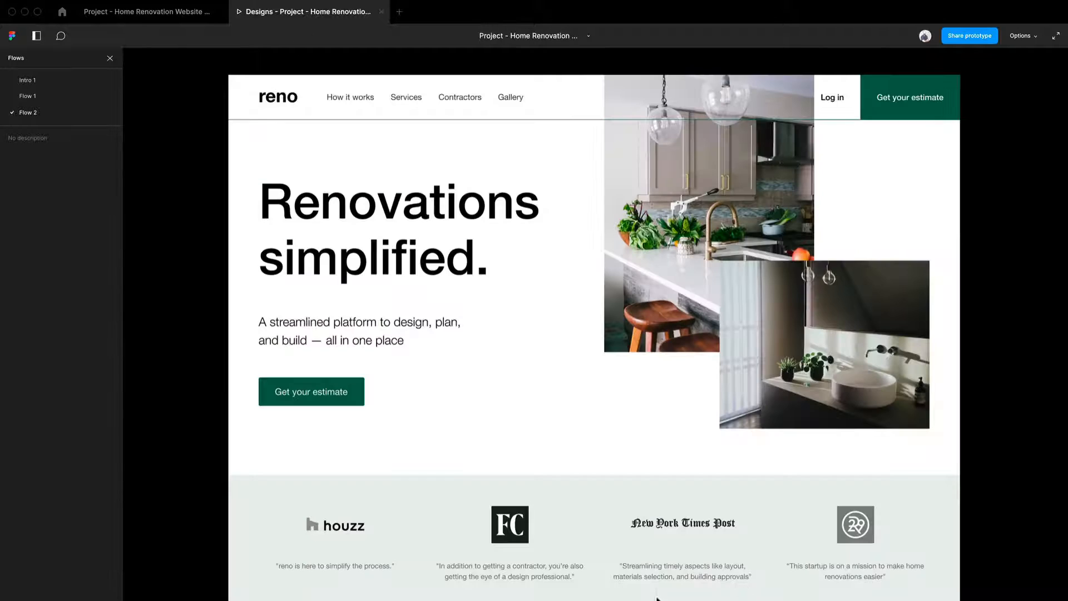
{"action": "scroll", "coordinate": [650, 372], "scroll_direction": "down", "scroll_amount": 10}
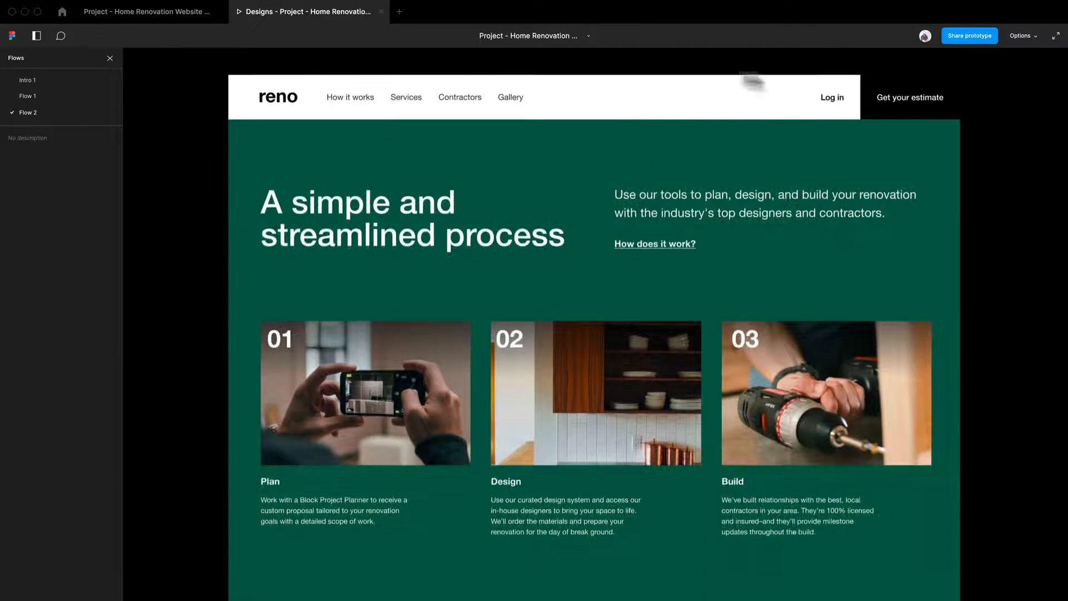
{"action": "scroll", "coordinate": [726, 479], "scroll_direction": "down", "scroll_amount": 6}
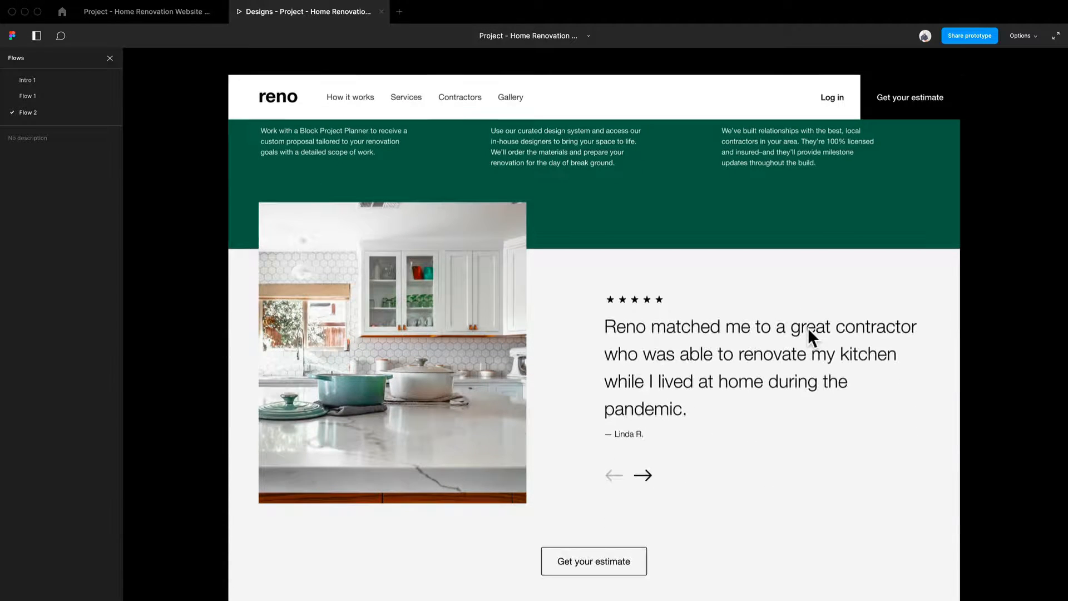
{"action": "left_click", "coordinate": [191, 12]}
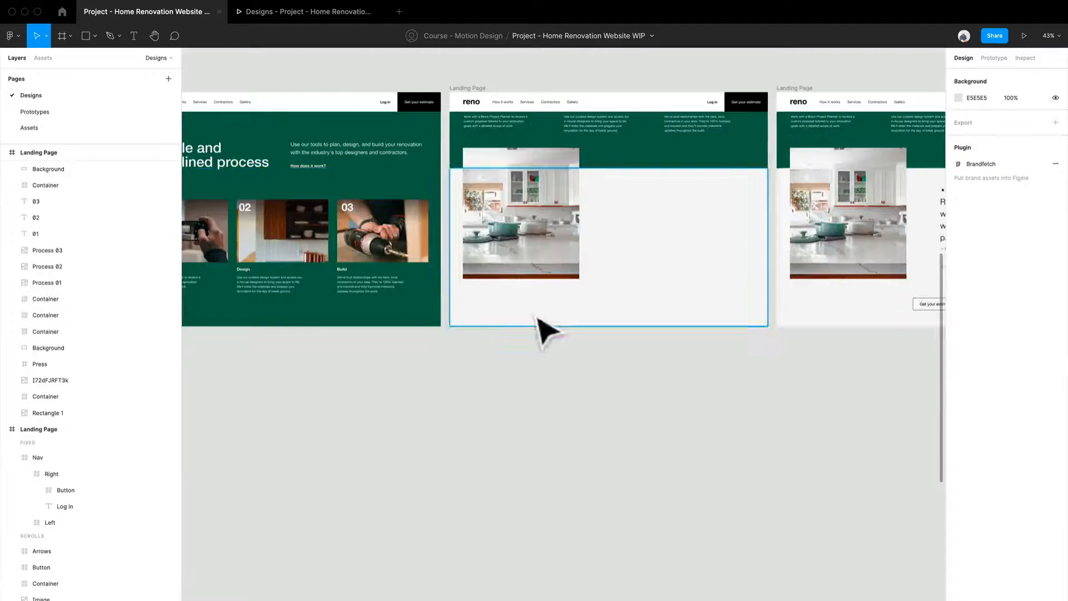
Extend the first kitchen image frame downward again to uncover the testimonial text, arrows and estimate button.
{"action": "left_click_drag", "start_coordinate": [727, 417], "coordinate": [576, 394]}
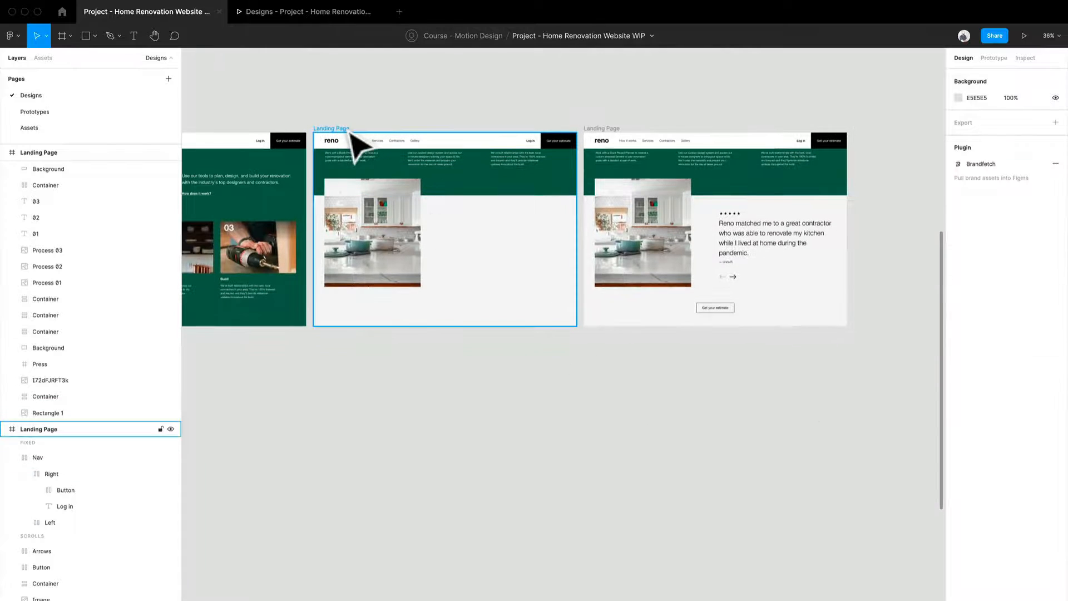
{"action": "left_click", "coordinate": [349, 131]}
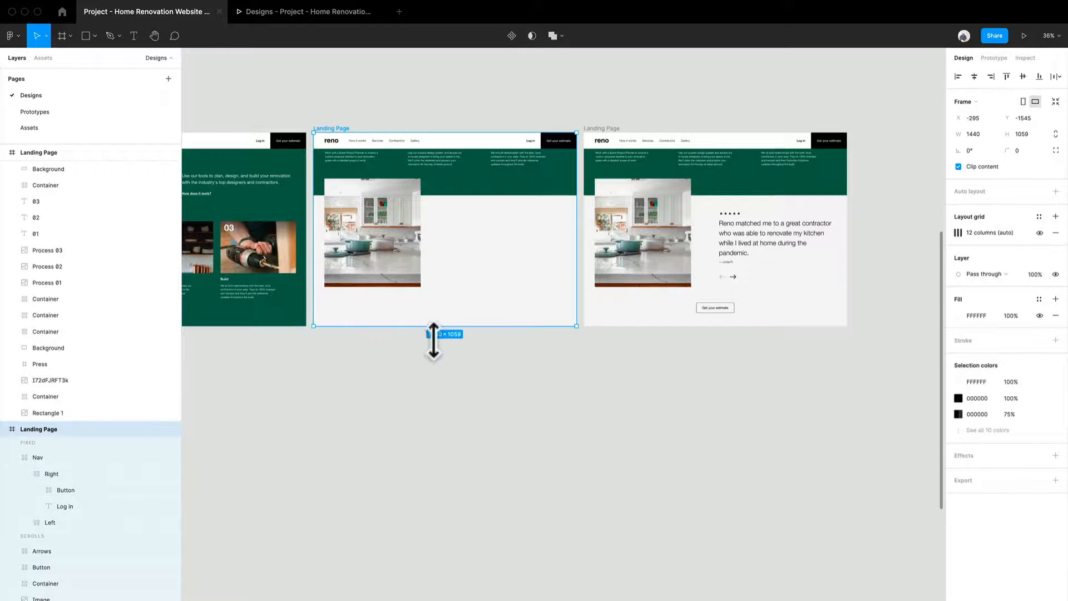
{"action": "left_click_drag", "start_coordinate": [433, 340], "coordinate": [461, 495]}
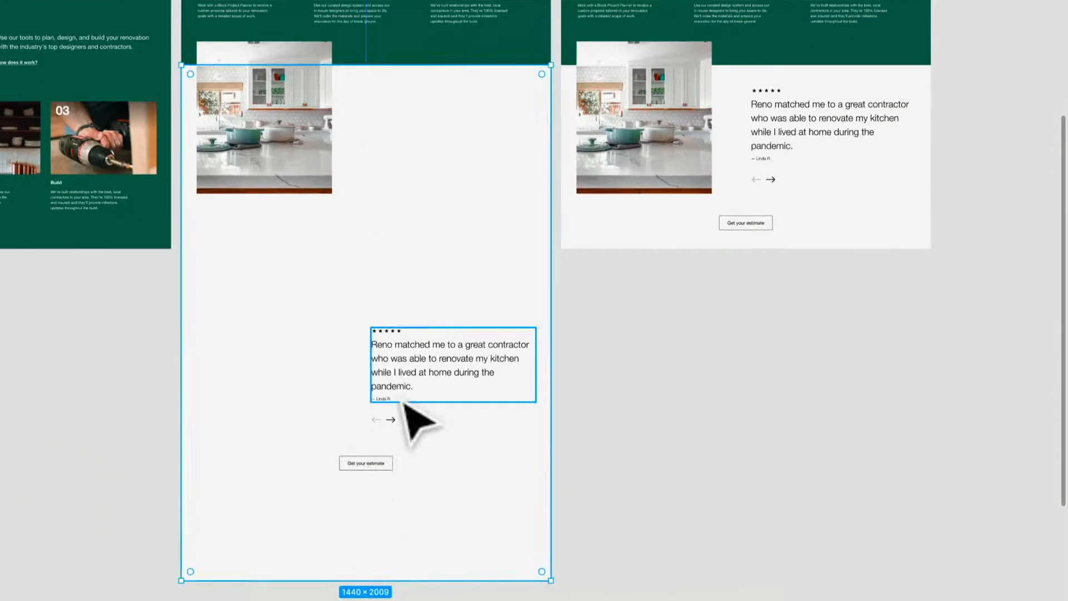
Move the testimonial text and arrows up together in the first kitchen image frame, and lower the arrows alone to widen their gap.
{"action": "left_click", "coordinate": [406, 386]}
{"action": "left_click", "coordinate": [393, 421], "text": "shift"}
{"action": "left_click_drag", "start_coordinate": [402, 381], "coordinate": [404, 307]}
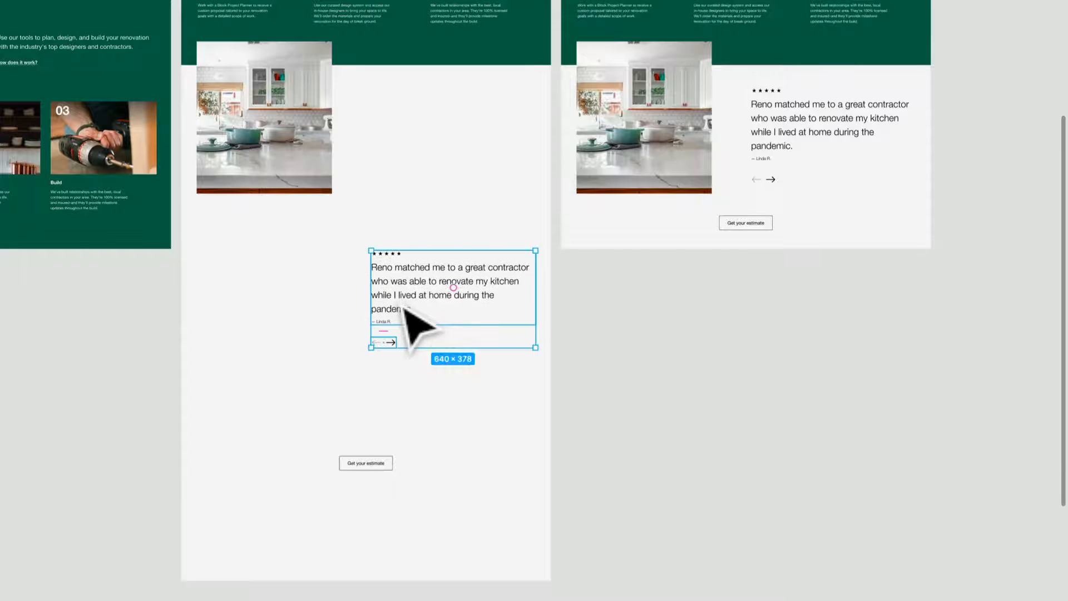
{"action": "left_click", "coordinate": [400, 351]}
{"action": "left_click_drag", "start_coordinate": [406, 383], "coordinate": [410, 407]}
Shorten the grey Background to end below the testimonial quote, and reduce the first kitchen image frame's height to 1059.
{"action": "right_click", "coordinate": [443, 526]}
{"action": "left_click", "coordinate": [321, 563]}
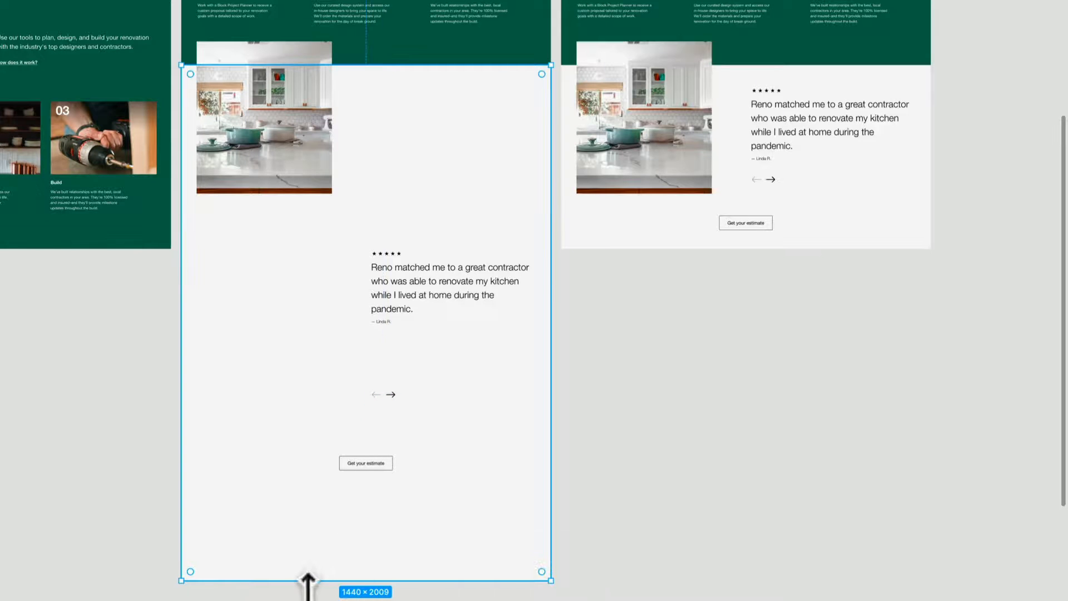
{"action": "left_click_drag", "start_coordinate": [307, 581], "coordinate": [294, 341]}
{"action": "right_click", "coordinate": [253, 480]}
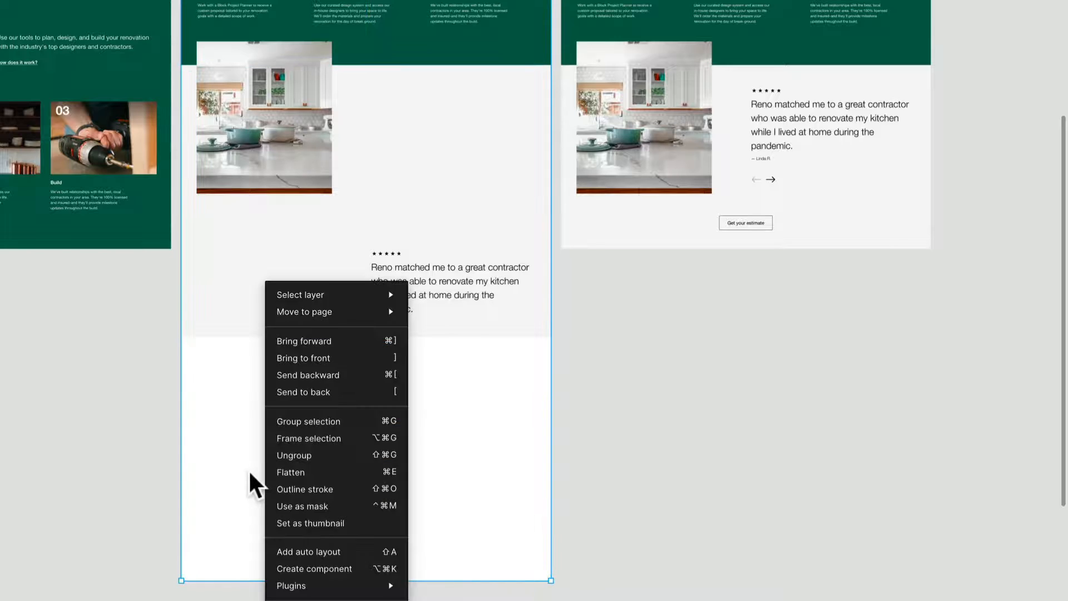
{"action": "left_click", "coordinate": [260, 516]}
{"action": "left_click_drag", "start_coordinate": [269, 579], "coordinate": [233, 268]}
{"action": "left_click", "coordinate": [242, 242]}
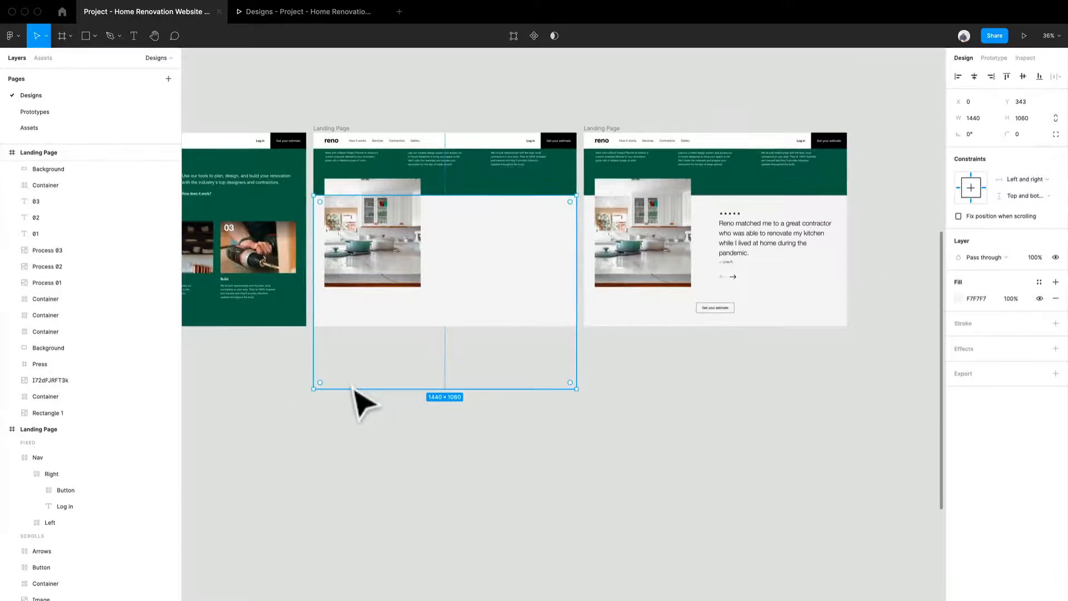
{"action": "left_click_drag", "start_coordinate": [353, 388], "coordinate": [351, 329]}
{"action": "left_click", "coordinate": [440, 431]}
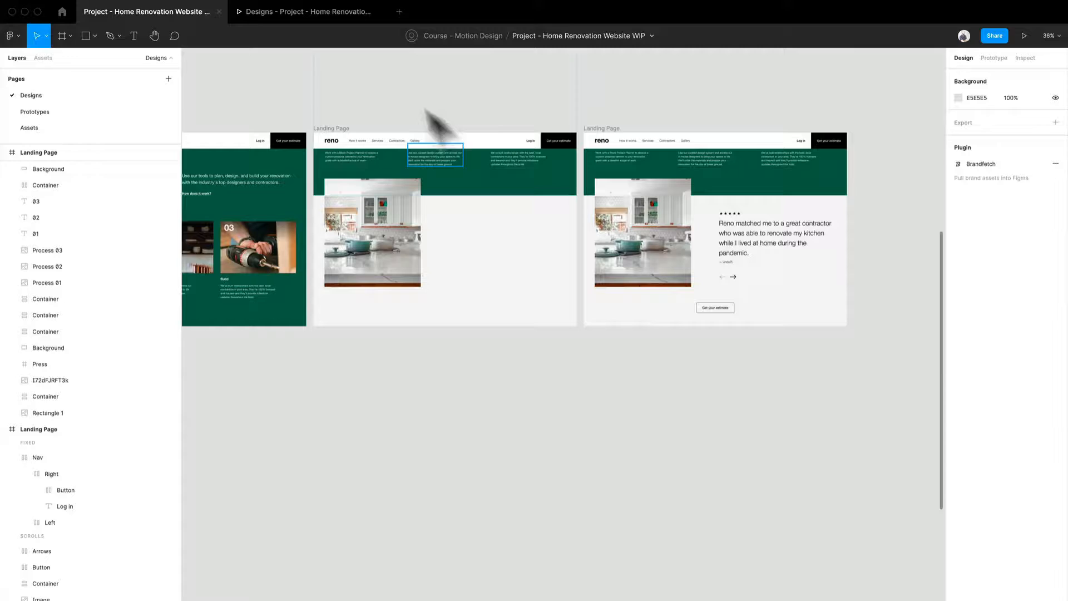
Switch to the prototype preview and play Flow 2 through the process section to the kitchen image section.
{"action": "left_click", "coordinate": [310, 11]}
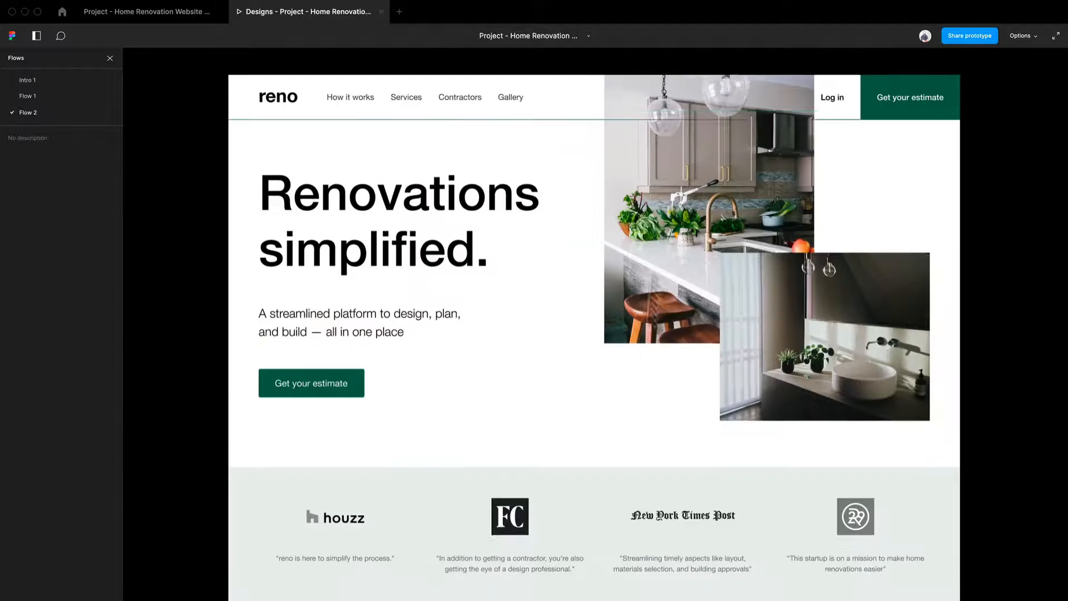
{"action": "scroll", "coordinate": [653, 194], "scroll_direction": "down", "scroll_amount": 8}
{"action": "scroll", "coordinate": [653, 194], "scroll_direction": "down", "scroll_amount": 10}
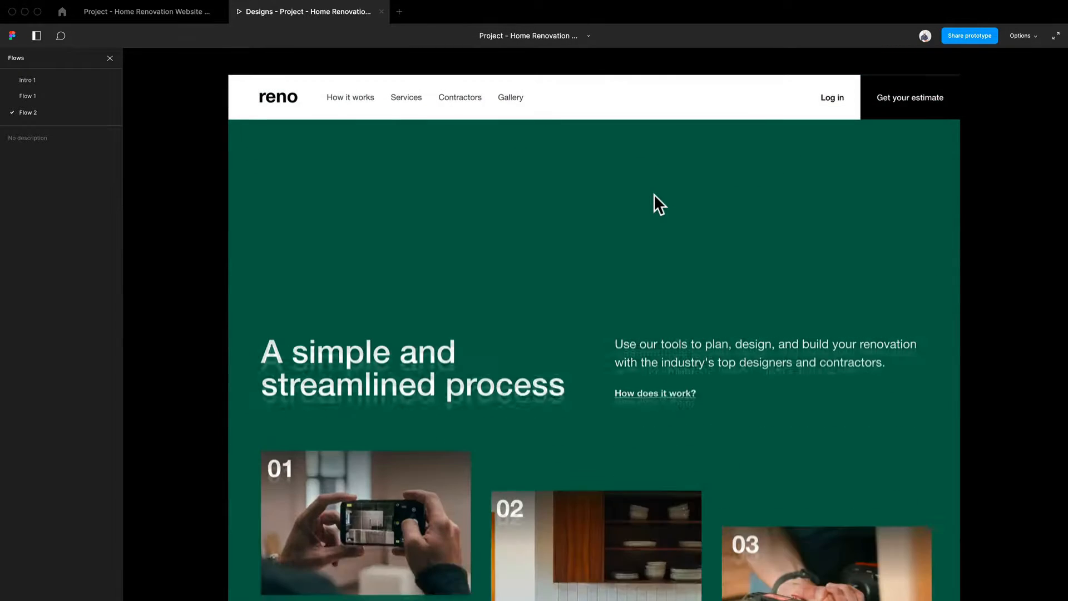
{"action": "scroll", "coordinate": [790, 335], "scroll_direction": "down", "scroll_amount": 6}
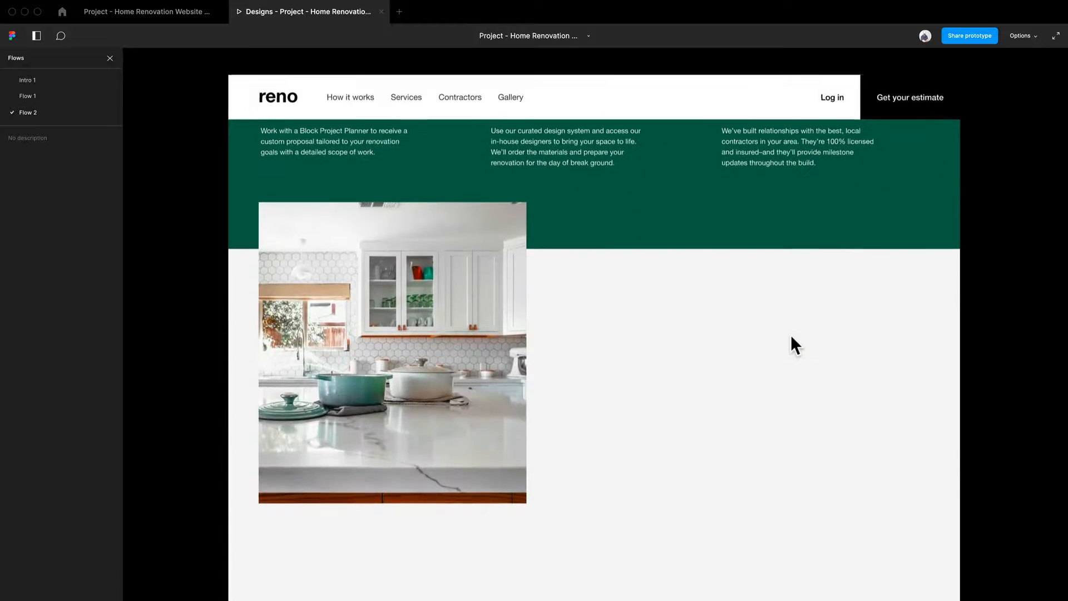